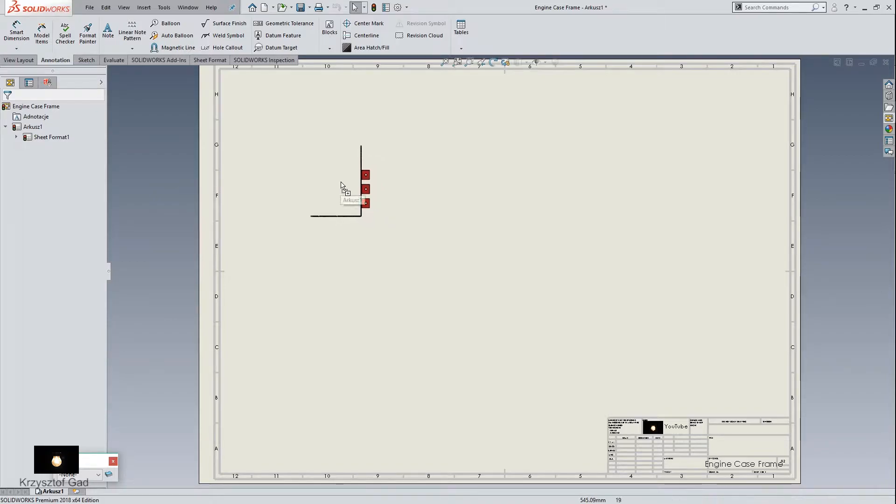
Step: Place a projected side view to the right of the frame's front view and a projected top view below it
{"action": "left_click", "coordinate": [614, 197]}
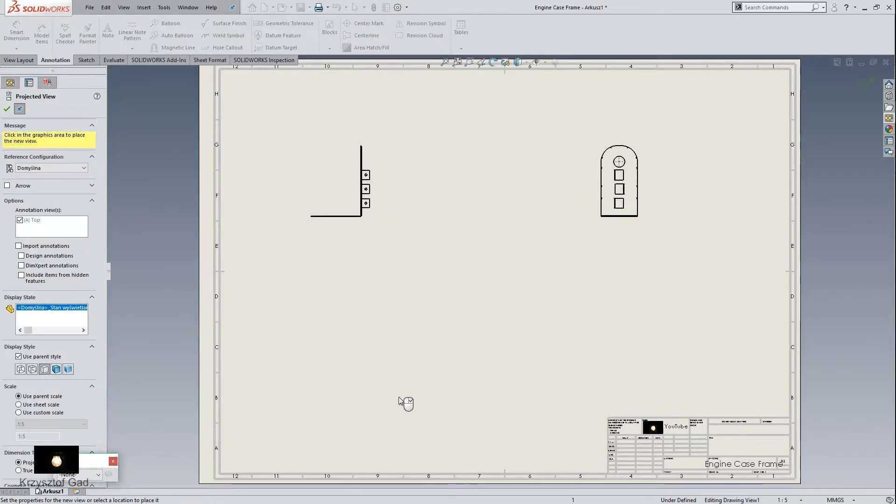
{"action": "left_click", "coordinate": [337, 417]}
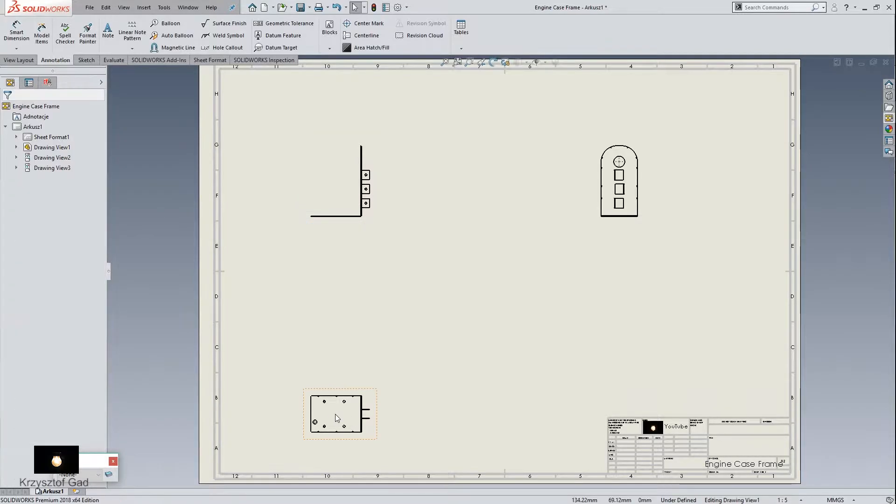
{"action": "left_click", "coordinate": [425, 427]}
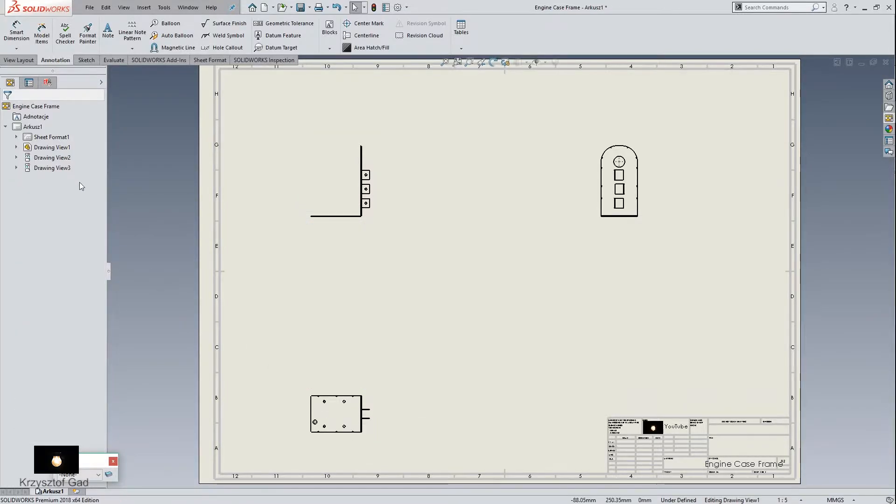
Step: Set the sheet's projection type to first angle and its scale to 1:2
{"action": "right_click", "coordinate": [37, 129]}
{"action": "left_click", "coordinate": [63, 211]}
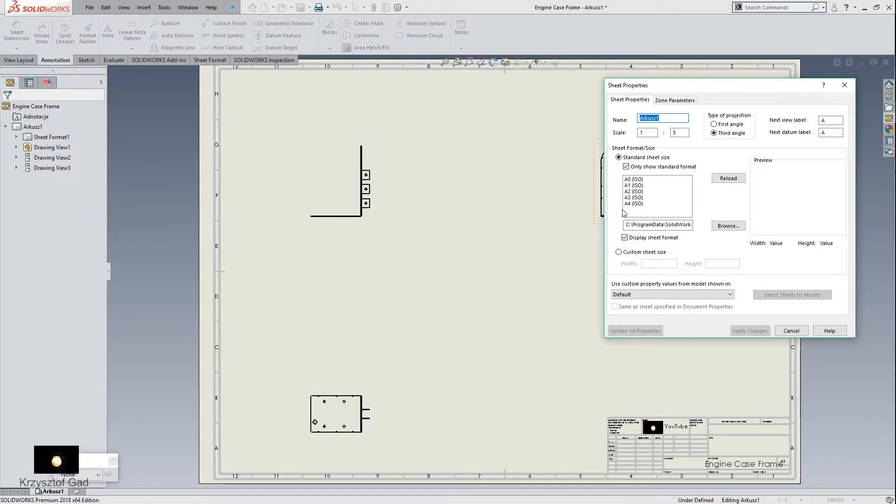
{"action": "left_click", "coordinate": [714, 124]}
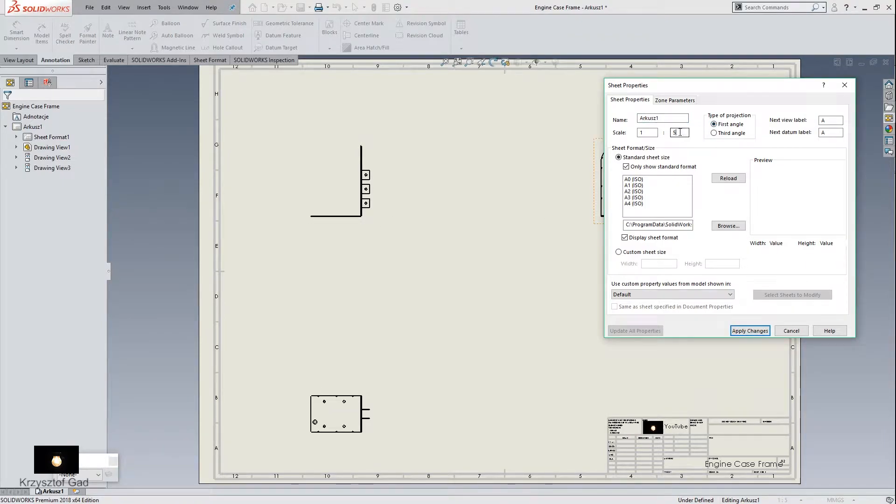
{"action": "type", "text": "2"}
{"action": "key", "text": "Return"}
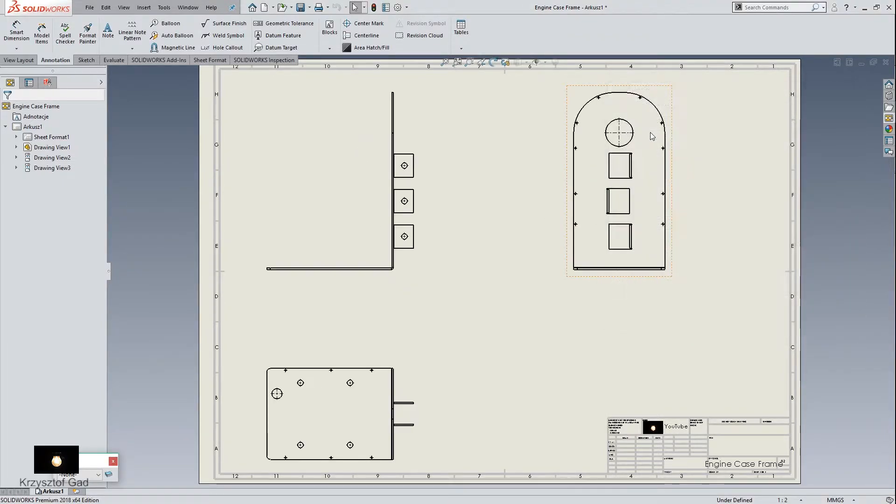
Step: Reposition the top view slightly upward and the front view slightly to the right on the sheet
{"action": "key", "text": "f"}
{"action": "left_click_drag", "start_coordinate": [402, 354], "coordinate": [403, 338]}
{"action": "left_click_drag", "start_coordinate": [429, 272], "coordinate": [442, 268]}
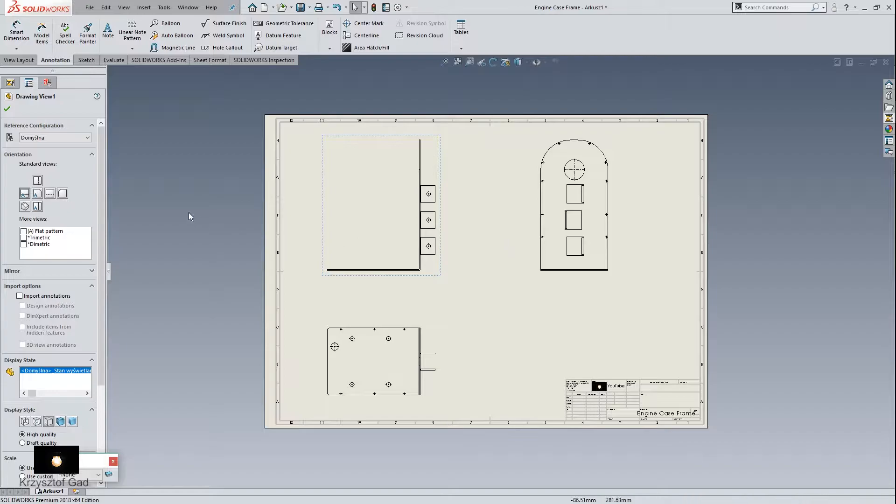
{"action": "left_click", "coordinate": [6, 109]}
{"action": "left_click", "coordinate": [16, 31]}
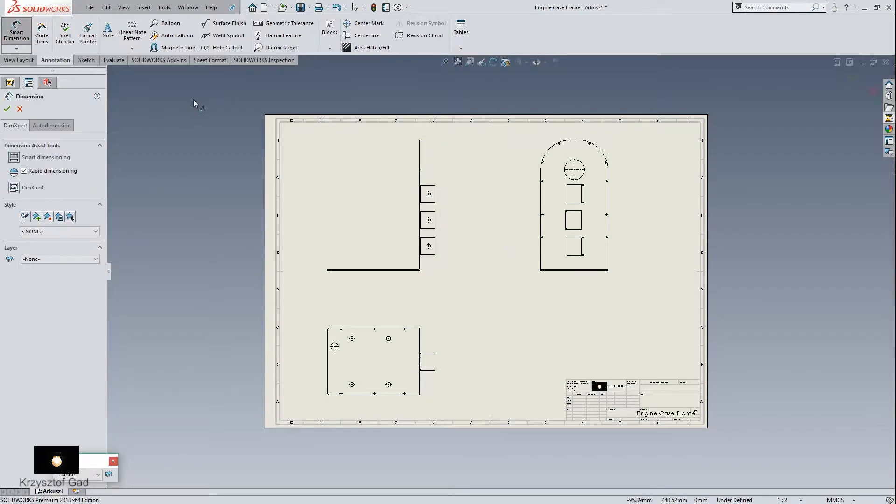
{"action": "scroll", "coordinate": [384, 283], "scroll_direction": "up", "scroll_amount": 6}
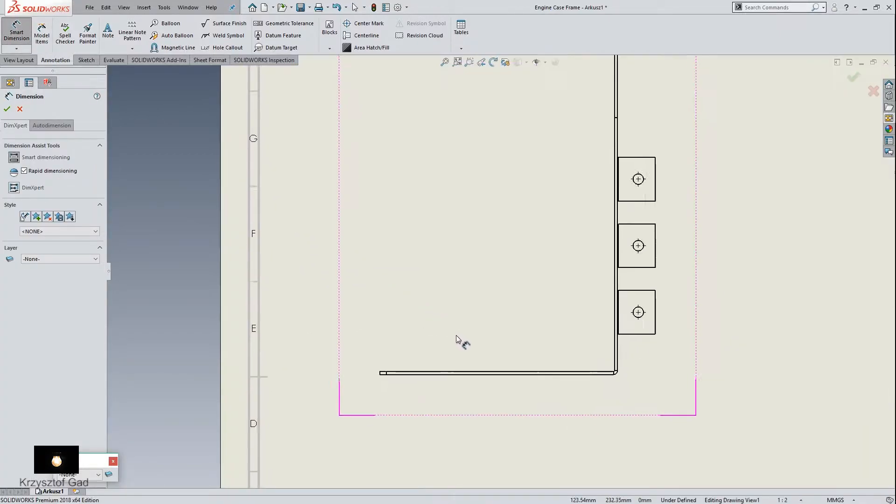
{"action": "scroll", "coordinate": [461, 343], "scroll_direction": "up", "scroll_amount": 2}
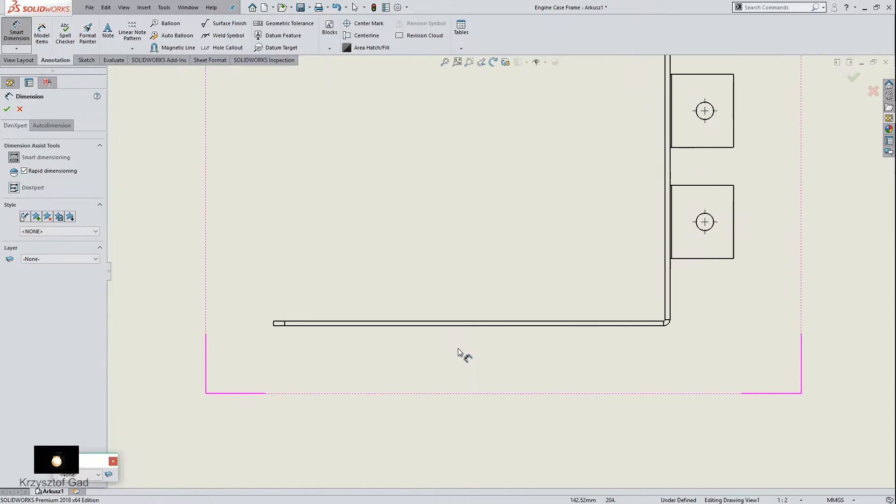
{"action": "left_click", "coordinate": [273, 324]}
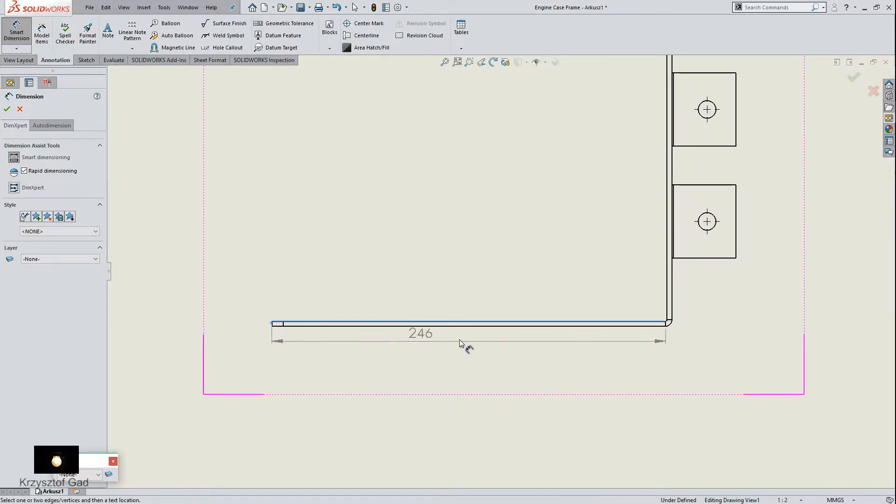
{"action": "left_click", "coordinate": [668, 310]}
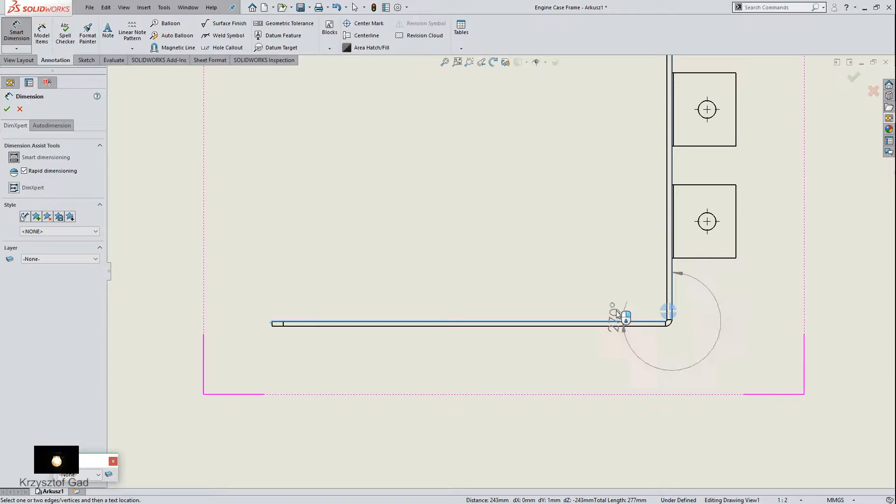
{"action": "right_click", "coordinate": [599, 297]}
{"action": "left_click", "coordinate": [567, 268]}
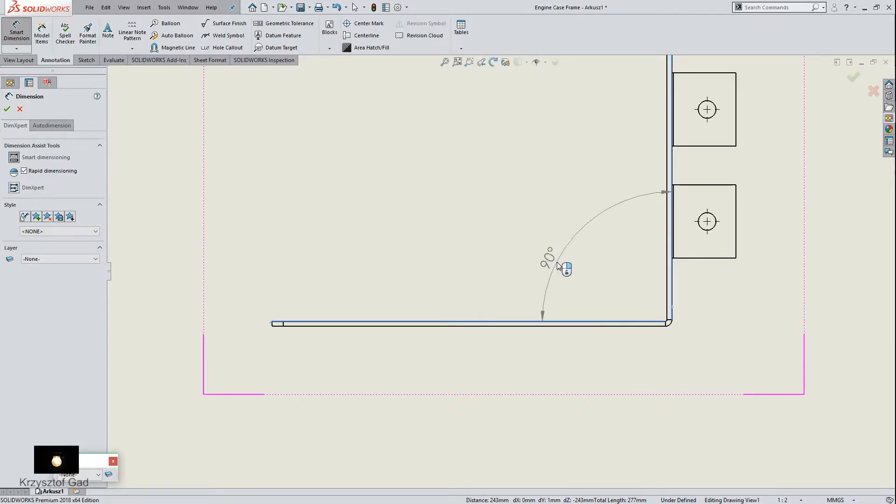
{"action": "key", "text": "Escape"}
{"action": "key", "text": "Escape"}
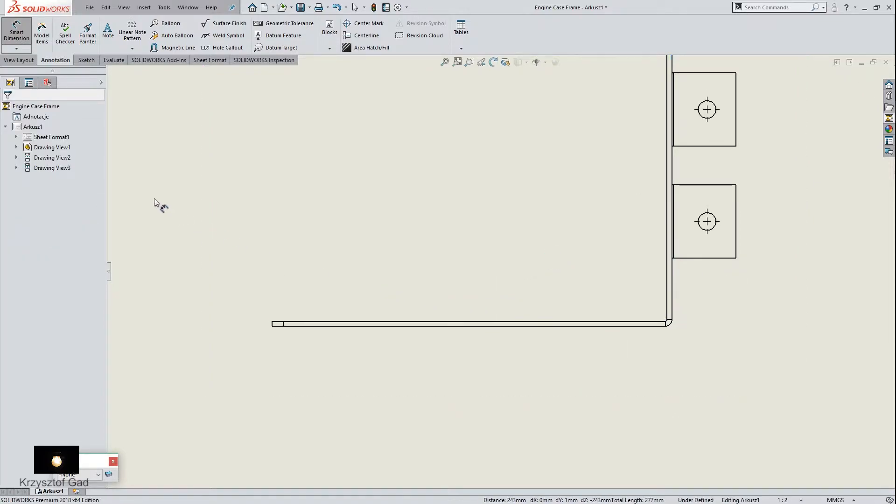
Step: Dimension the overall length of the base flange in the front view, from its free end to the vertical plate's outer face
{"action": "left_click", "coordinate": [272, 327]}
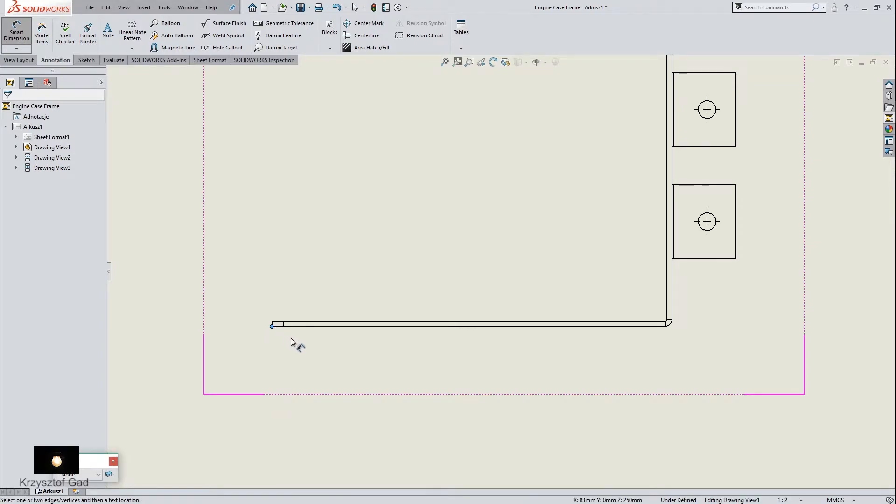
{"action": "left_click", "coordinate": [671, 323]}
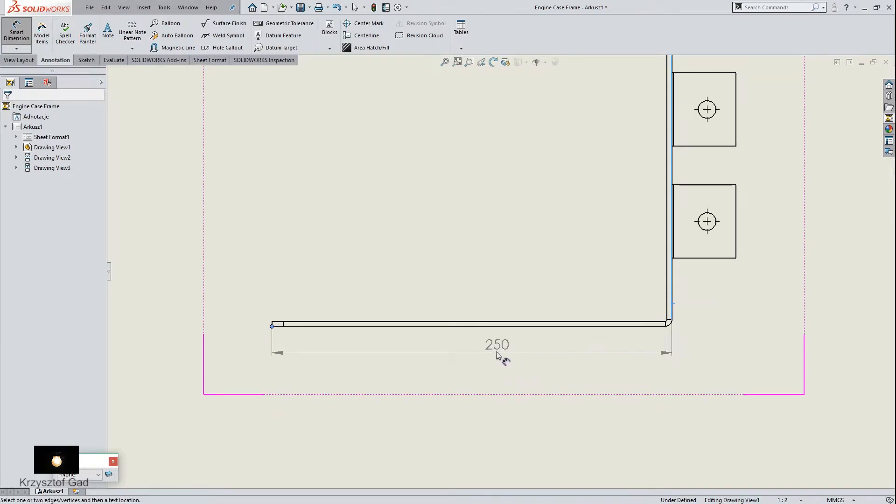
{"action": "left_click", "coordinate": [475, 359]}
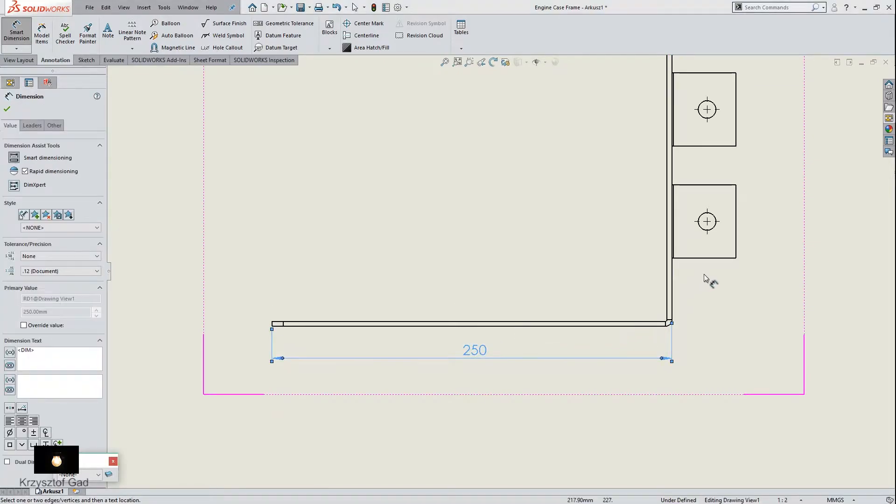
Step: Dimension the heights of the three mounting tabs in the front view, aligning the dimensions with one another
{"action": "left_click", "coordinate": [736, 243]}
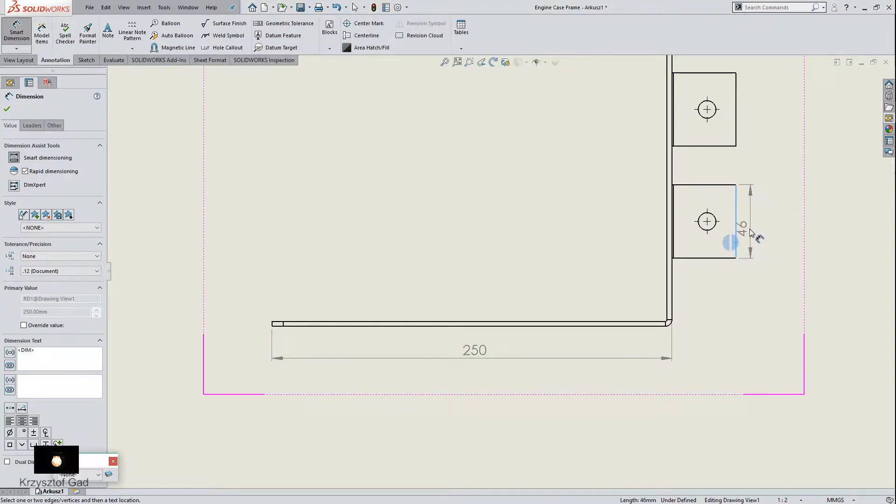
{"action": "left_click", "coordinate": [770, 229]}
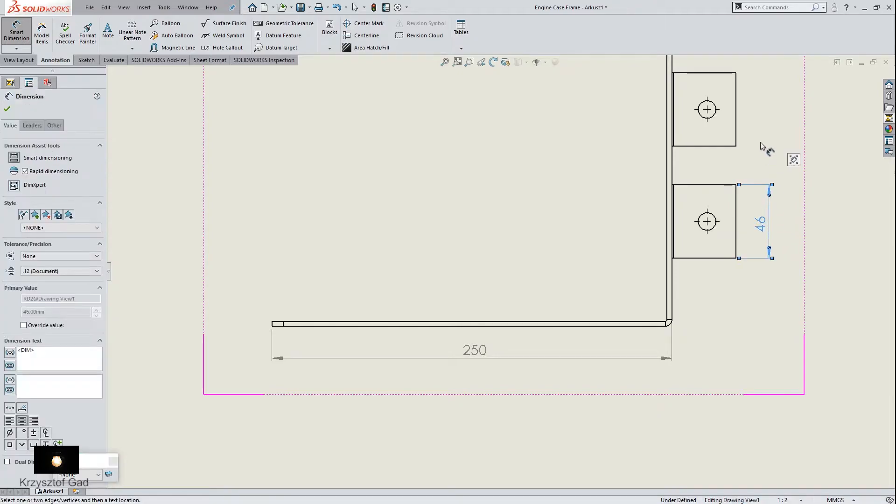
{"action": "left_click", "coordinate": [737, 128]}
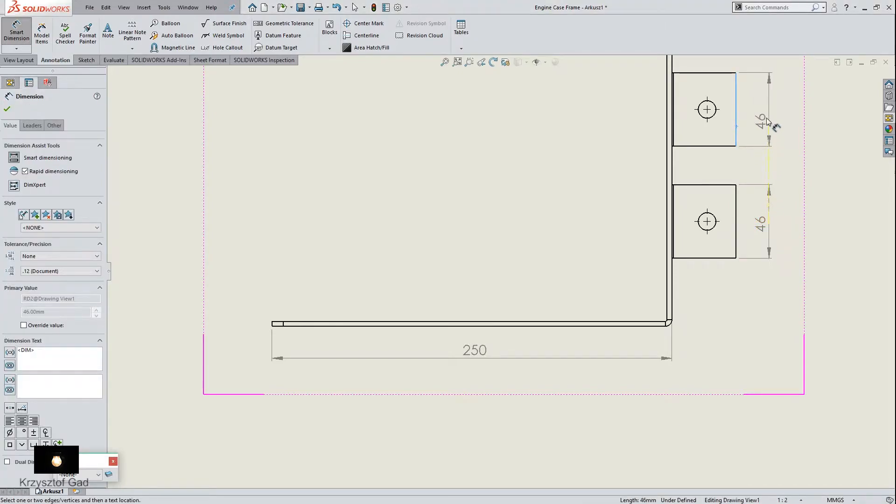
{"action": "left_click", "coordinate": [768, 112]}
{"action": "scroll", "coordinate": [769, 119], "scroll_direction": "up", "scroll_amount": 2}
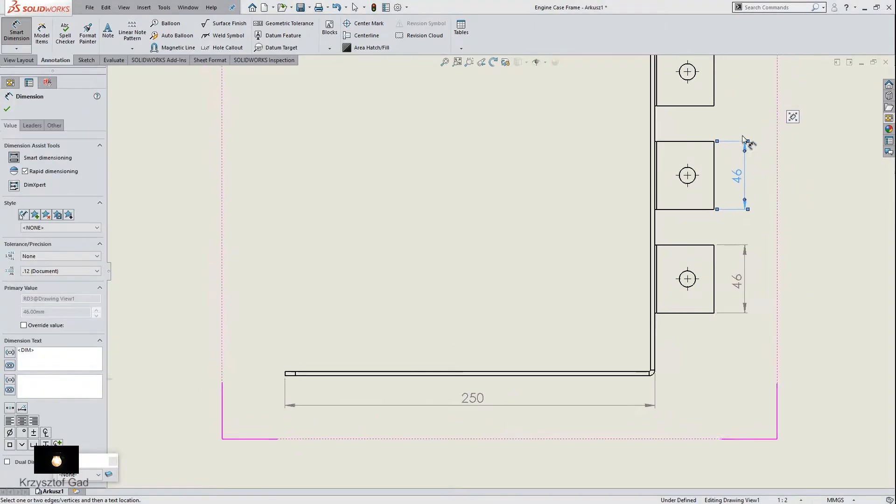
{"action": "left_click", "coordinate": [681, 152]}
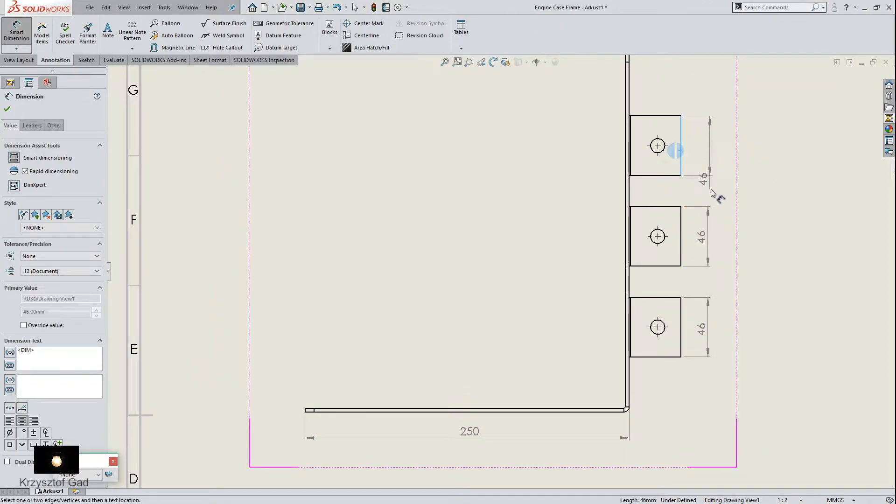
{"action": "left_click", "coordinate": [709, 154]}
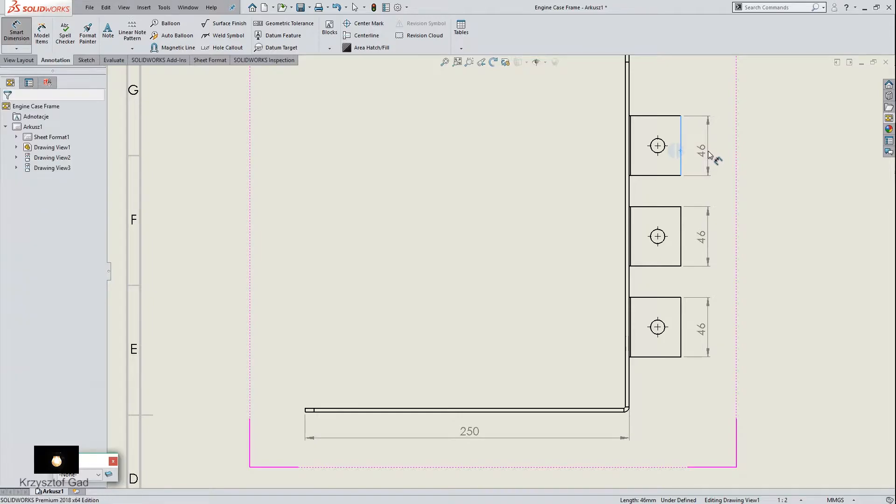
{"action": "left_click", "coordinate": [603, 409]}
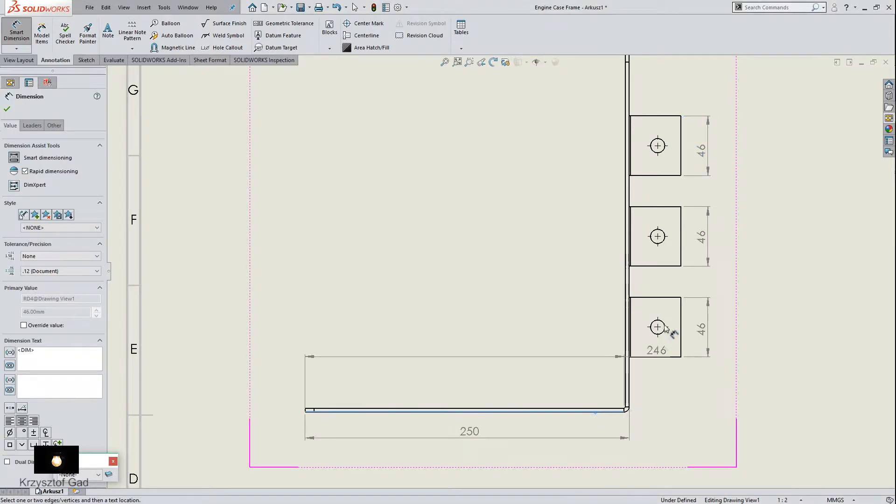
{"action": "left_click", "coordinate": [657, 302]}
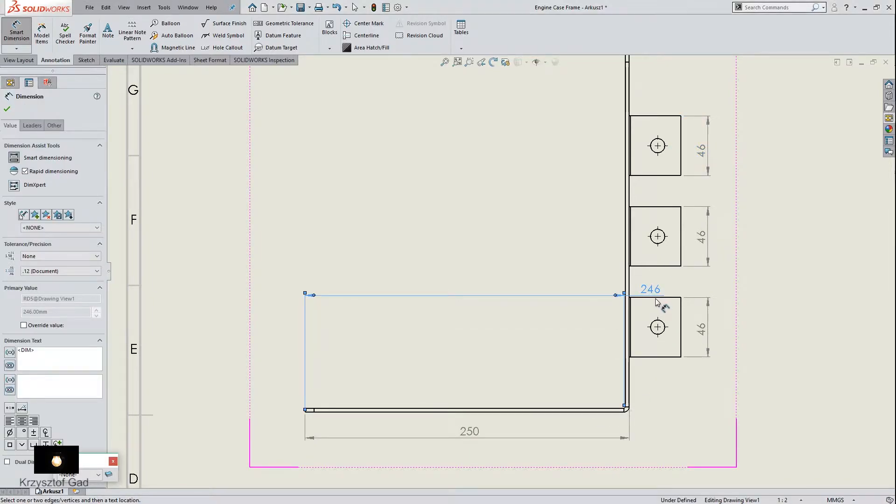
{"action": "key", "text": "Escape"}
Step: Dimension the vertical distances from the base flange's underside to the upper edges of the three mounting tabs, stacking the dimensions outward
{"action": "left_click", "coordinate": [16, 32]}
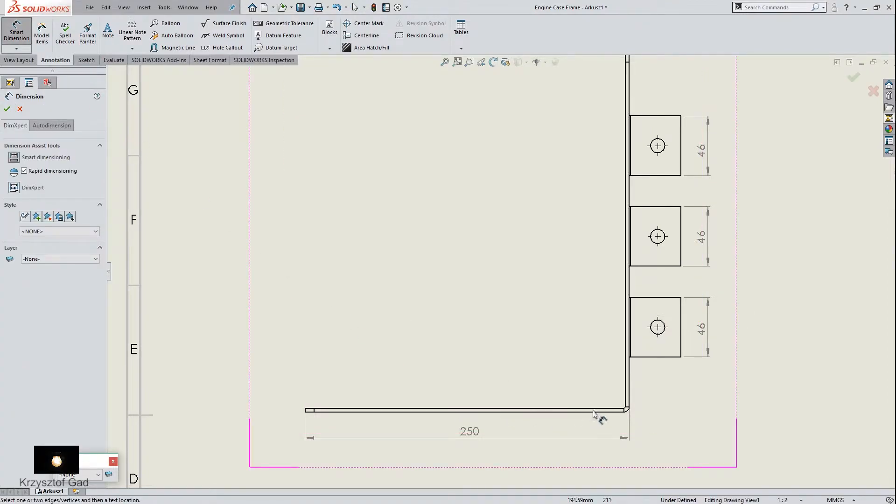
{"action": "left_click", "coordinate": [596, 410]}
{"action": "left_click", "coordinate": [669, 297]}
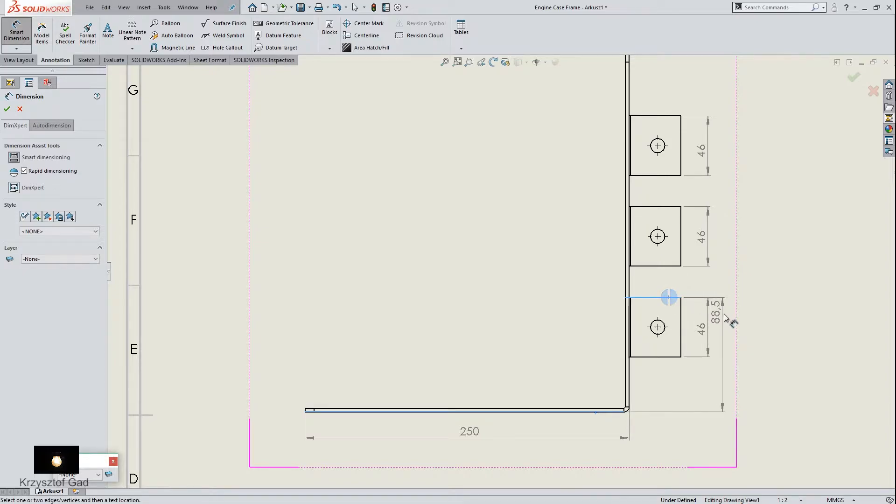
{"action": "left_click", "coordinate": [742, 359]}
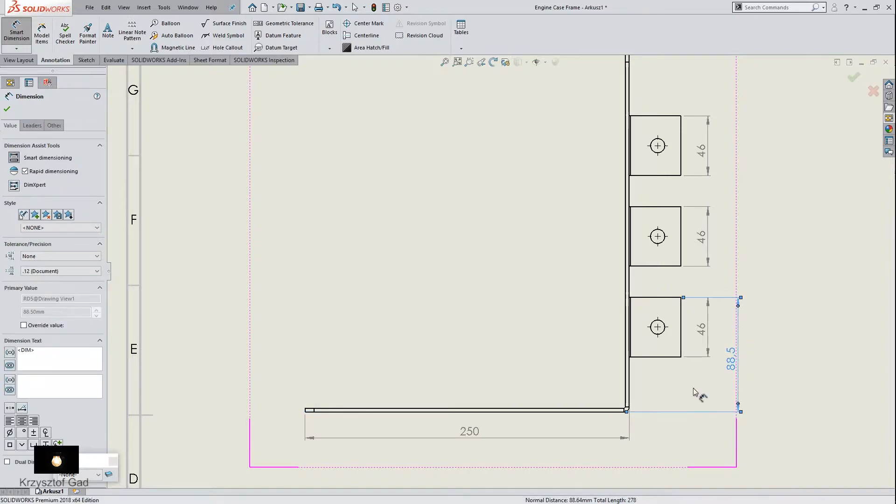
{"action": "left_click", "coordinate": [591, 412]}
{"action": "left_click", "coordinate": [675, 207]}
{"action": "left_click", "coordinate": [770, 309]}
{"action": "left_click", "coordinate": [584, 412]}
{"action": "left_click", "coordinate": [671, 116]}
{"action": "left_click", "coordinate": [800, 272]}
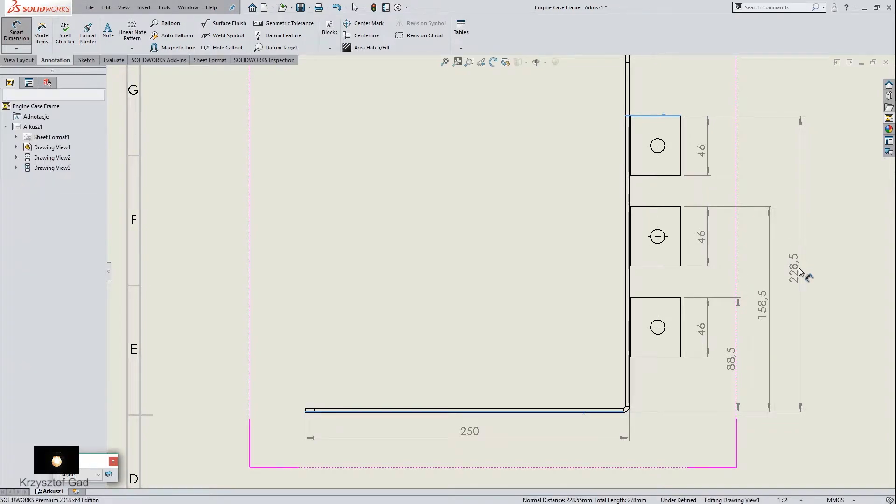
Step: Dimension the horizontal distance from the vertical plate's outer face to the uppermost tab's hole centre, placing it below the tabs
{"action": "left_click", "coordinate": [660, 155]}
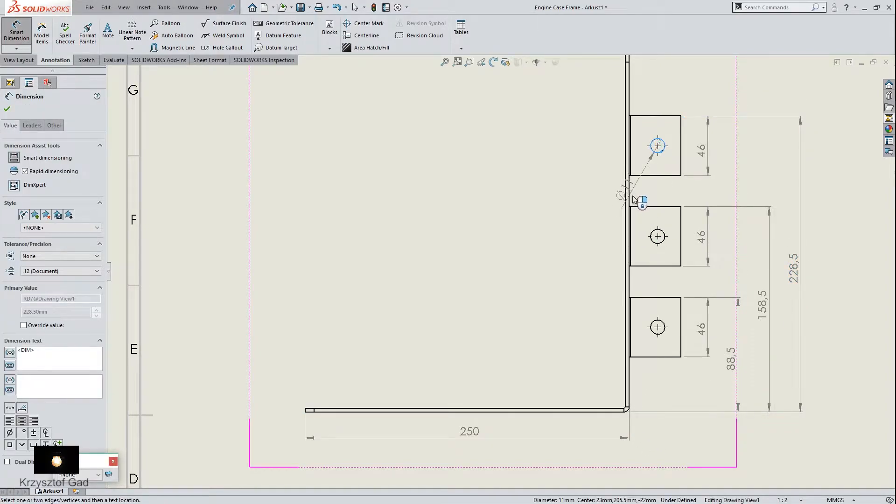
{"action": "left_click", "coordinate": [630, 107]}
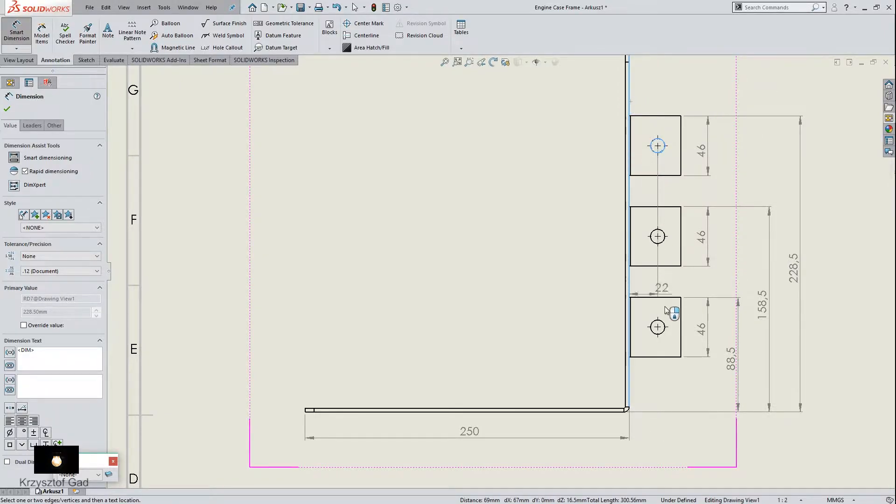
{"action": "left_click", "coordinate": [644, 383]}
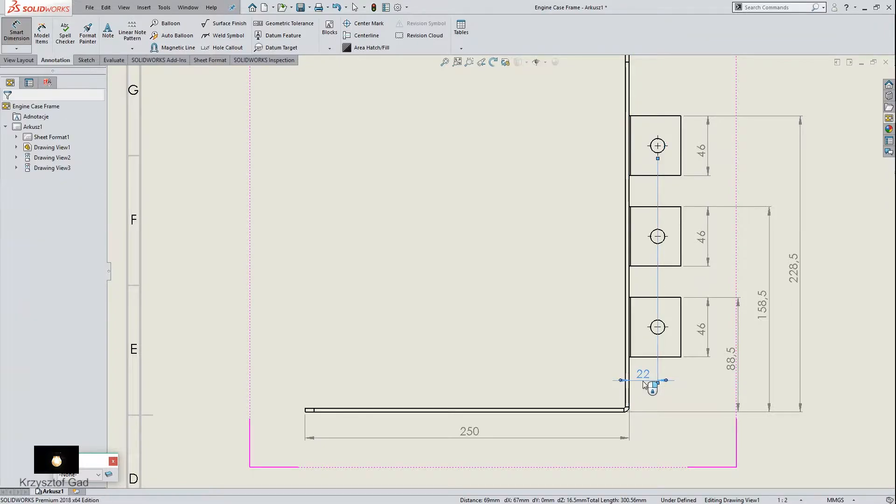
Step: Dimension the overall height of the frame in the front view, placing it outside the tab position dimensions
{"action": "scroll", "coordinate": [607, 434], "scroll_direction": "up", "scroll_amount": 2}
{"action": "left_click", "coordinate": [569, 451]}
{"action": "scroll", "coordinate": [584, 359], "scroll_direction": "up", "scroll_amount": 2}
{"action": "scroll", "coordinate": [612, 126], "scroll_direction": "down", "scroll_amount": 3}
{"action": "left_click", "coordinate": [614, 162]}
{"action": "scroll", "coordinate": [714, 233], "scroll_direction": "up", "scroll_amount": 3}
{"action": "scroll", "coordinate": [722, 280], "scroll_direction": "down", "scroll_amount": 2}
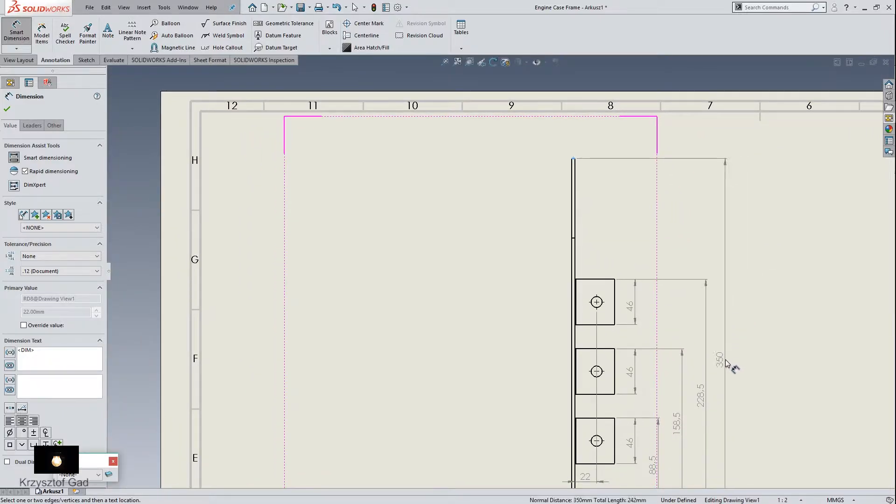
{"action": "left_click", "coordinate": [731, 364]}
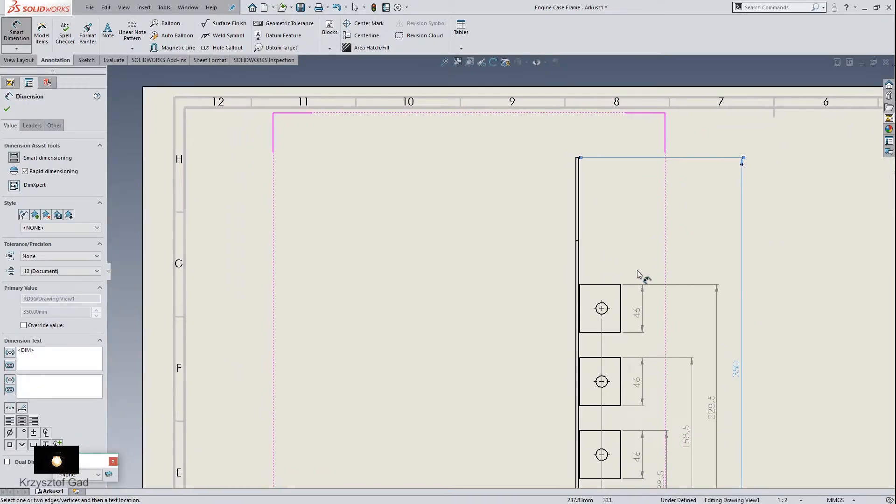
Step: Dimension the uppermost tab's hole diameter in the front view, adding the prefix "3 x" to the dimension text
{"action": "scroll", "coordinate": [584, 327], "scroll_direction": "down", "scroll_amount": 5}
{"action": "scroll", "coordinate": [579, 357], "scroll_direction": "down", "scroll_amount": 1}
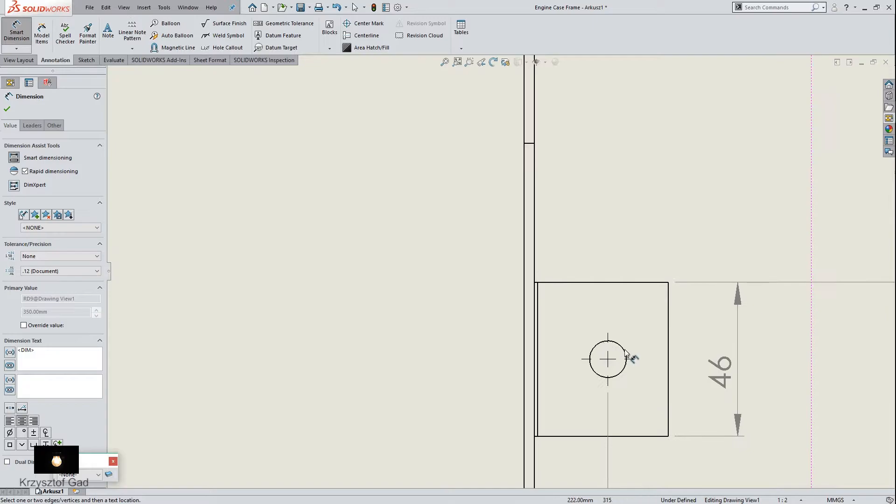
{"action": "left_click", "coordinate": [625, 354]}
{"action": "left_click", "coordinate": [698, 197]}
{"action": "mouse_move", "coordinate": [720, 171]}
{"action": "left_click", "coordinate": [729, 151]}
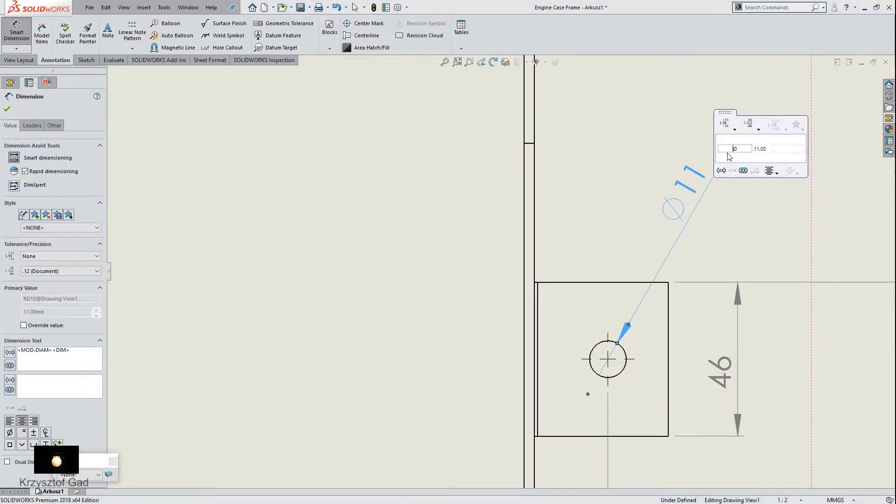
{"action": "type", "text": "3x"}
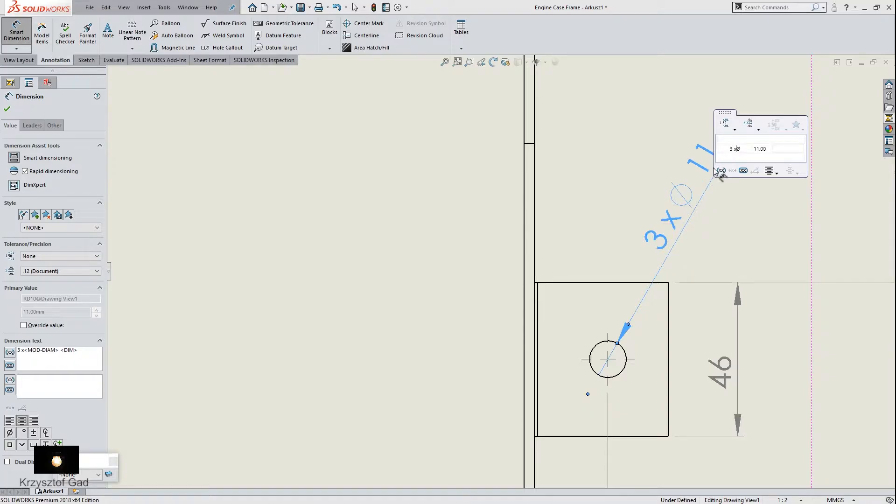
Step: Dimension the vertical plate's thickness at its upper end in the front view, placing the dimension above the plate
{"action": "scroll", "coordinate": [700, 210], "scroll_direction": "up", "scroll_amount": 2}
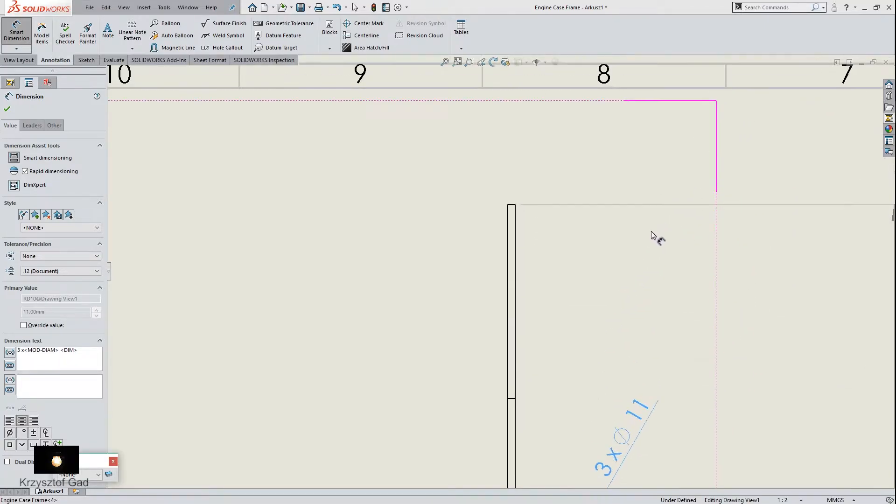
{"action": "scroll", "coordinate": [557, 246], "scroll_direction": "down", "scroll_amount": 1}
{"action": "scroll", "coordinate": [557, 247], "scroll_direction": "down", "scroll_amount": 3}
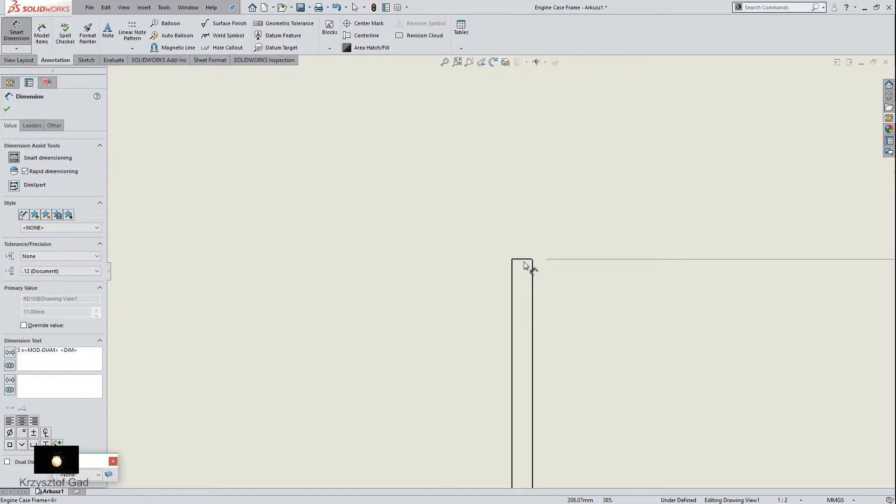
{"action": "left_click", "coordinate": [516, 260]}
{"action": "left_click", "coordinate": [409, 181]}
Step: Dimension the inner bend radius at the corner between the base flange and the vertical plate
{"action": "scroll", "coordinate": [481, 250], "scroll_direction": "up", "scroll_amount": 6}
{"action": "scroll", "coordinate": [481, 249], "scroll_direction": "down", "scroll_amount": 3}
{"action": "scroll", "coordinate": [544, 315], "scroll_direction": "down", "scroll_amount": 6}
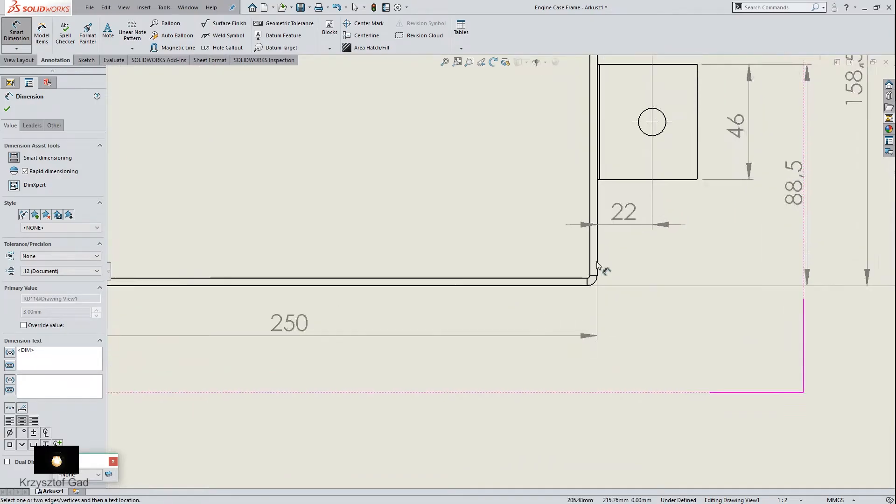
{"action": "left_click", "coordinate": [542, 300]}
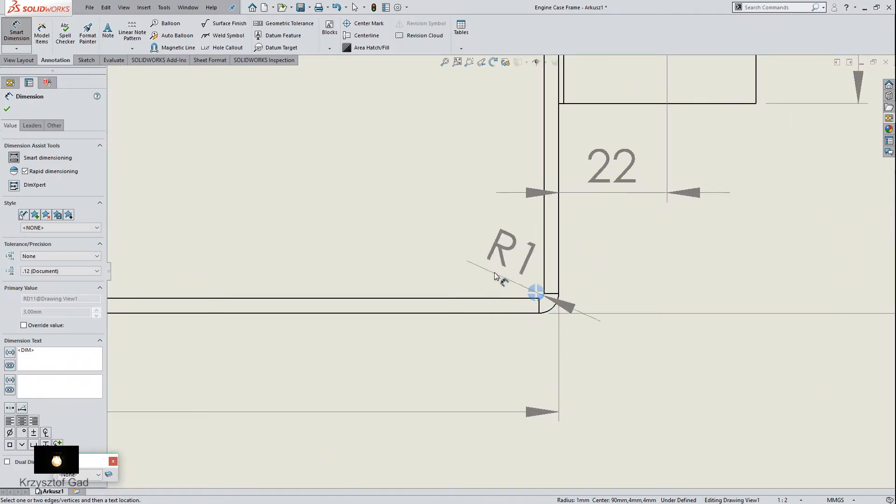
{"action": "left_click", "coordinate": [455, 245]}
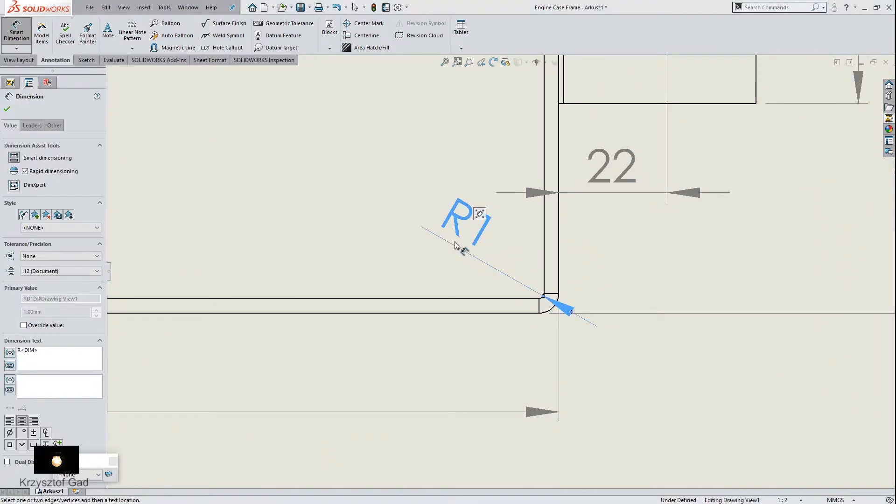
Step: Set the bend radius dimension's arrow to inside and reposition its text near the corner
{"action": "left_click", "coordinate": [32, 126]}
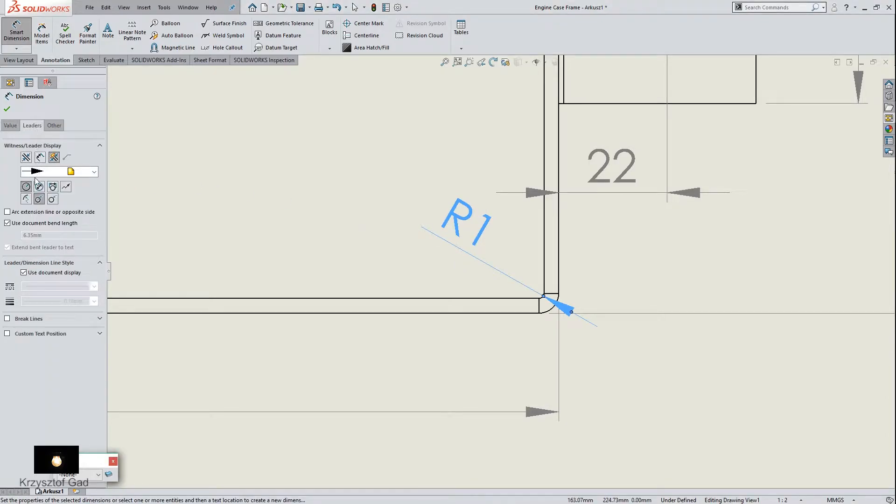
{"action": "left_click", "coordinate": [39, 187]}
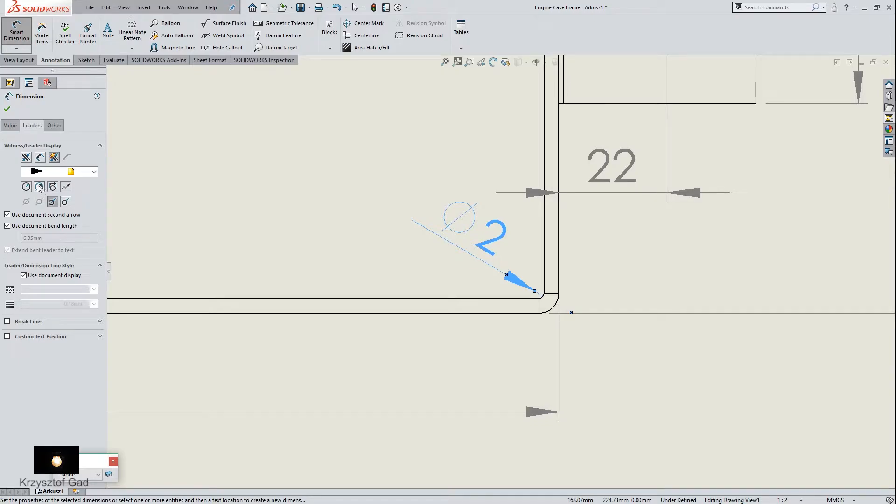
{"action": "left_click", "coordinate": [26, 187]}
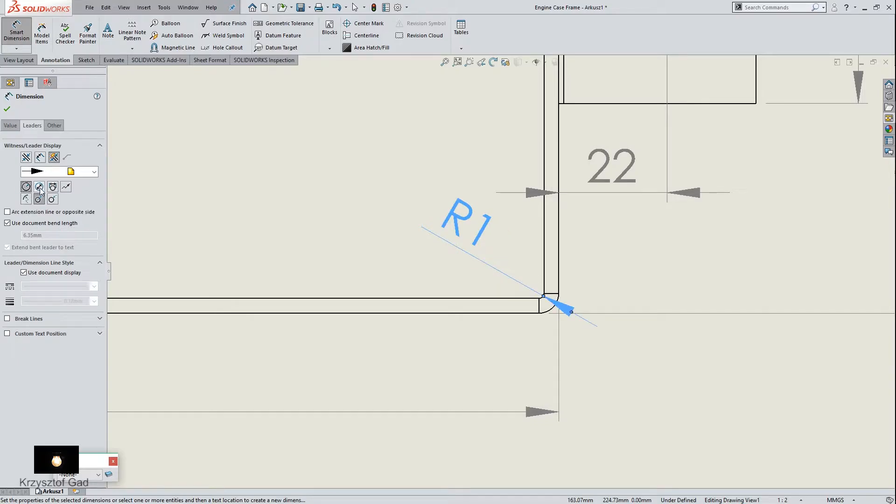
{"action": "left_click", "coordinate": [53, 200]}
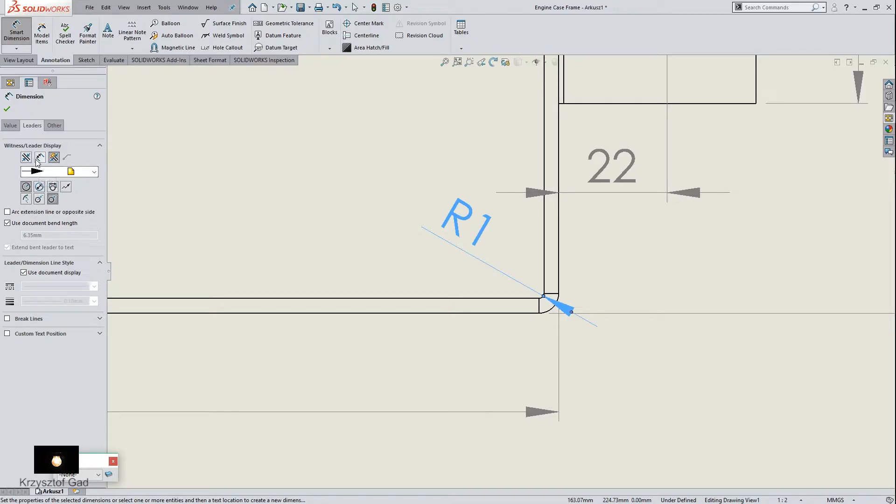
{"action": "left_click", "coordinate": [39, 158]}
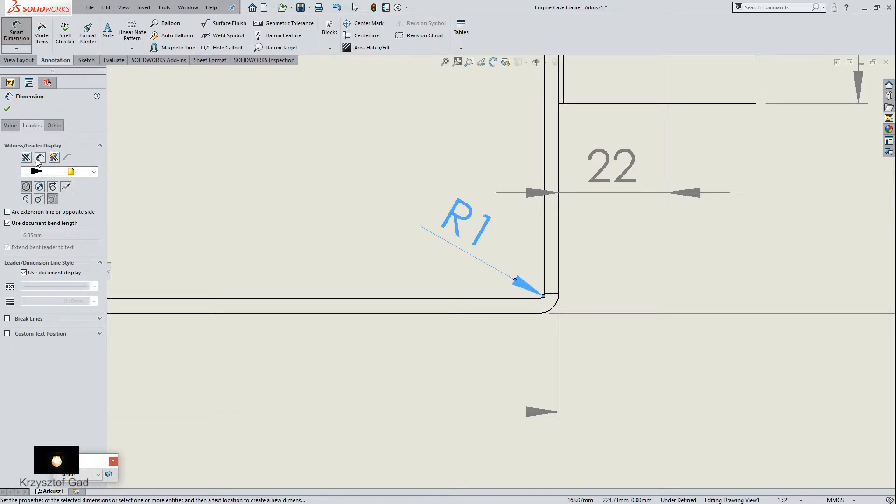
{"action": "left_click", "coordinate": [8, 110]}
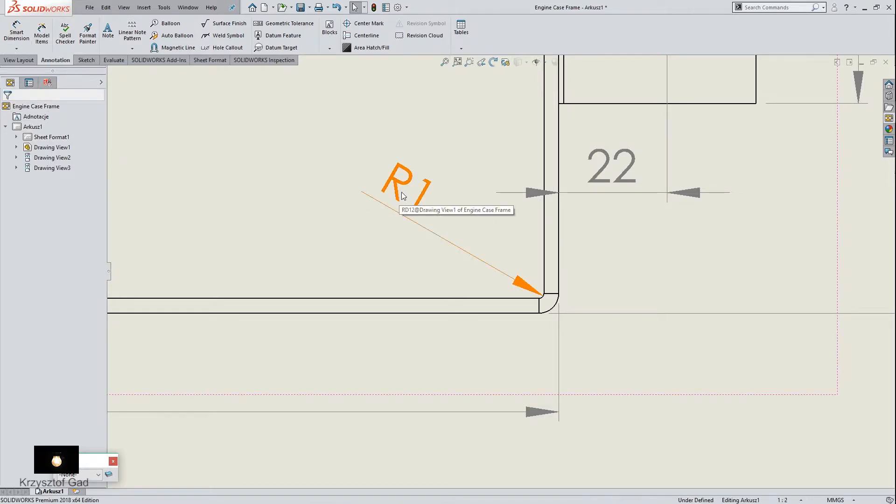
{"action": "left_click_drag", "start_coordinate": [398, 205], "coordinate": [468, 232]}
{"action": "left_click", "coordinate": [464, 280]}
Step: Extend the horizontal centre mark lines of the three tab holes across the tabs and the vertical plate
{"action": "scroll", "coordinate": [463, 335], "scroll_direction": "up", "scroll_amount": 2}
{"action": "scroll", "coordinate": [463, 335], "scroll_direction": "up", "scroll_amount": 3}
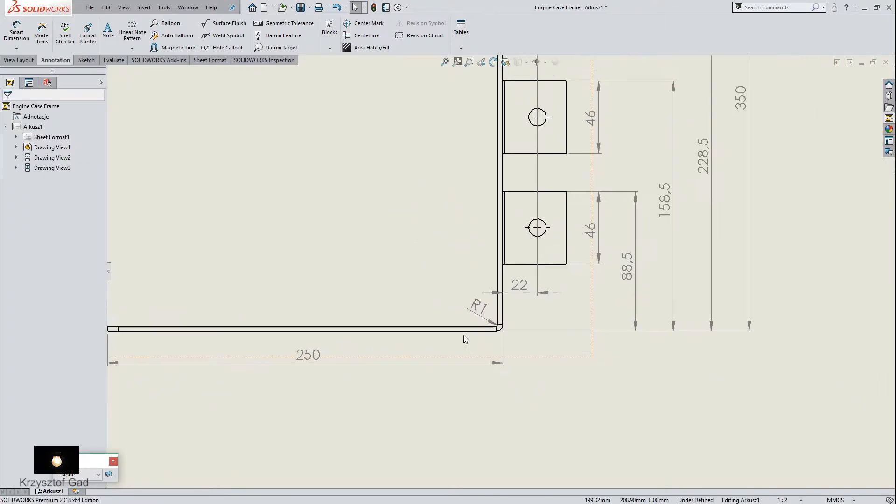
{"action": "left_click", "coordinate": [533, 290]}
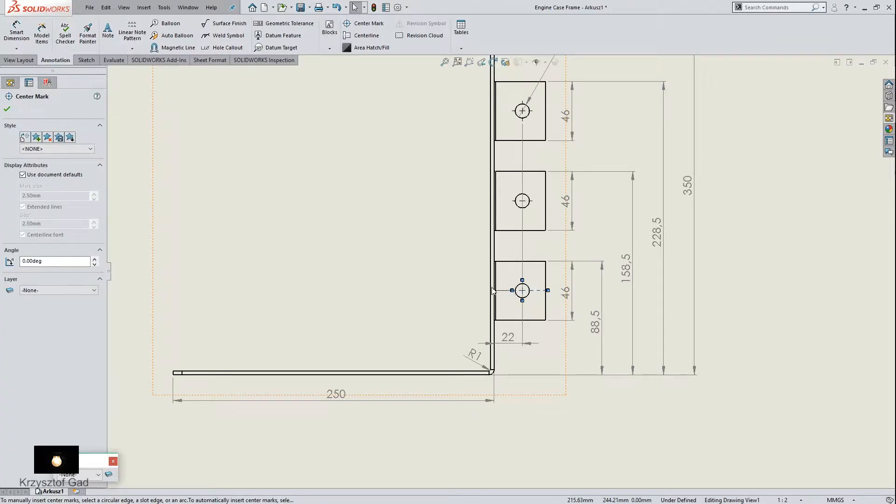
{"action": "left_click", "coordinate": [532, 203]}
{"action": "left_click", "coordinate": [520, 113]}
{"action": "left_click", "coordinate": [430, 248]}
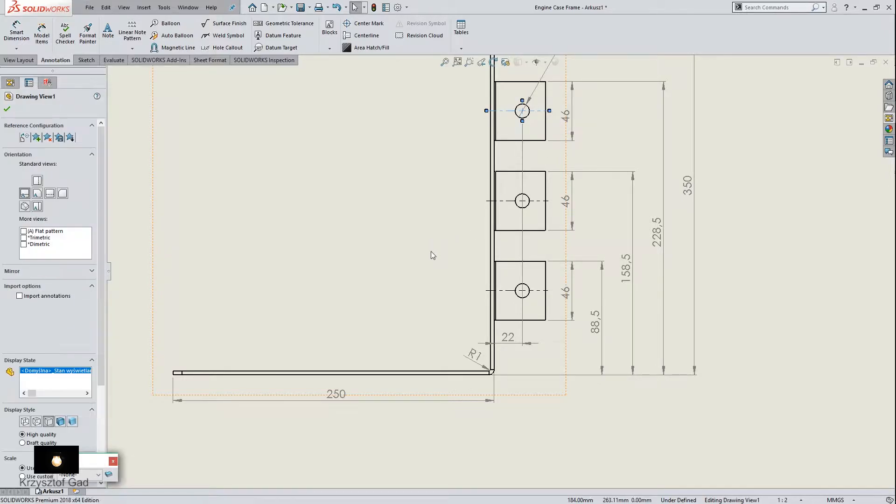
Step: Extend the centre marks of the small holes in the top view into continuous centre lines along both edge rows
{"action": "scroll", "coordinate": [431, 290], "scroll_direction": "up", "scroll_amount": 2}
{"action": "scroll", "coordinate": [432, 290], "scroll_direction": "up", "scroll_amount": 1}
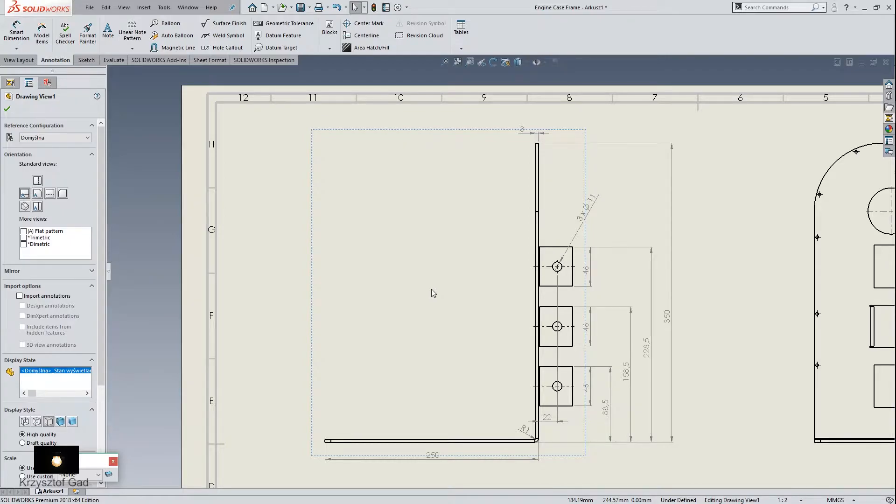
{"action": "scroll", "coordinate": [431, 289], "scroll_direction": "down", "scroll_amount": 4}
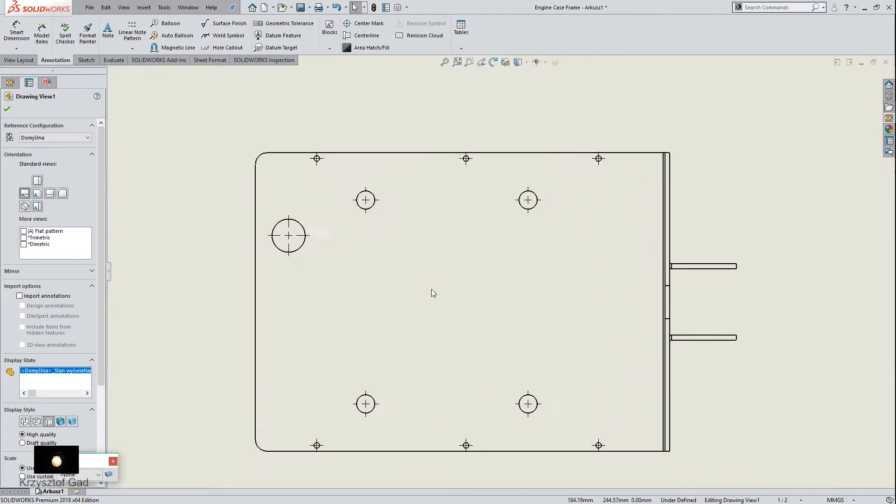
{"action": "left_click", "coordinate": [335, 133]}
{"action": "left_click_drag", "start_coordinate": [334, 134], "coordinate": [500, 144]}
{"action": "left_click_drag", "start_coordinate": [621, 141], "coordinate": [620, 135]}
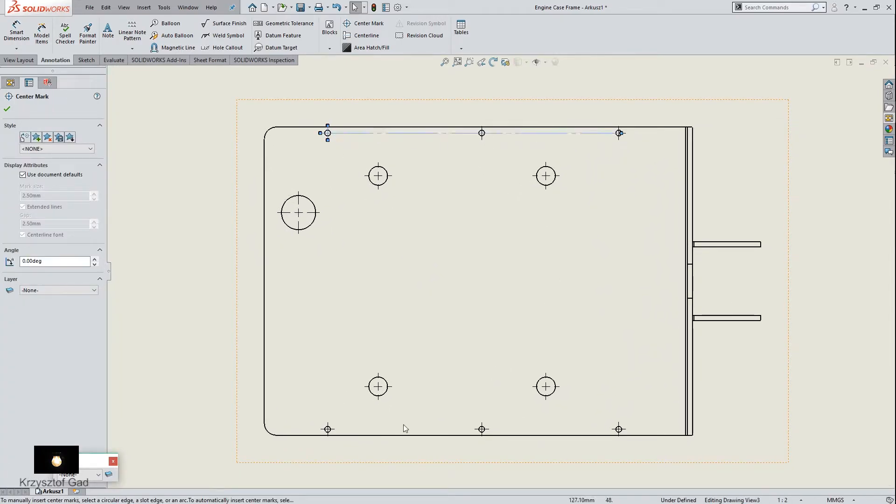
{"action": "left_click", "coordinate": [330, 430]}
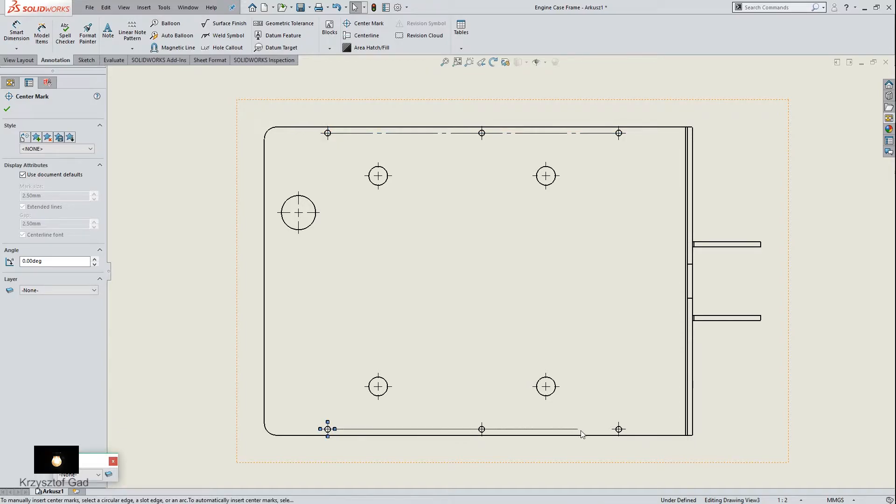
{"action": "left_click_drag", "start_coordinate": [621, 437], "coordinate": [620, 437]}
Step: Extend the centre marks of the four medium holes in the top view into a rectangle of centre lines joining them
{"action": "left_click", "coordinate": [380, 388]}
{"action": "left_click_drag", "start_coordinate": [378, 372], "coordinate": [394, 176]}
{"action": "left_click_drag", "start_coordinate": [391, 387], "coordinate": [547, 400]}
{"action": "left_click", "coordinate": [584, 399]}
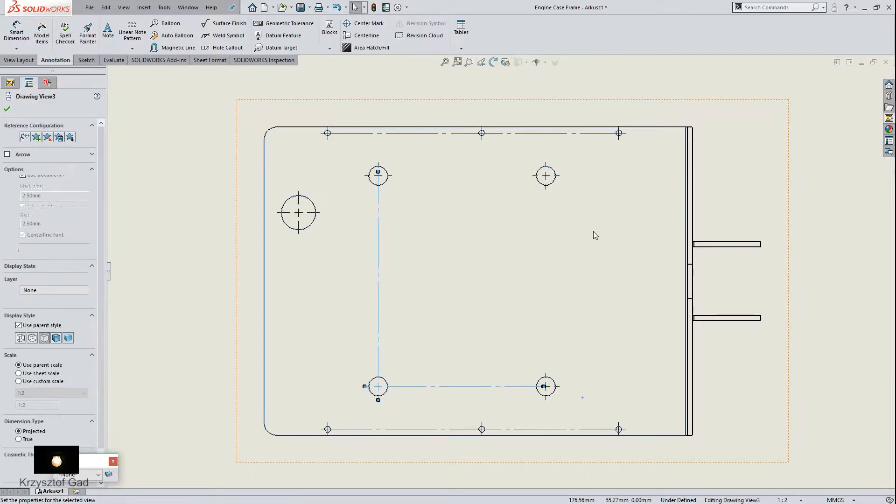
{"action": "left_click", "coordinate": [549, 179]}
{"action": "left_click_drag", "start_coordinate": [545, 189], "coordinate": [551, 221]}
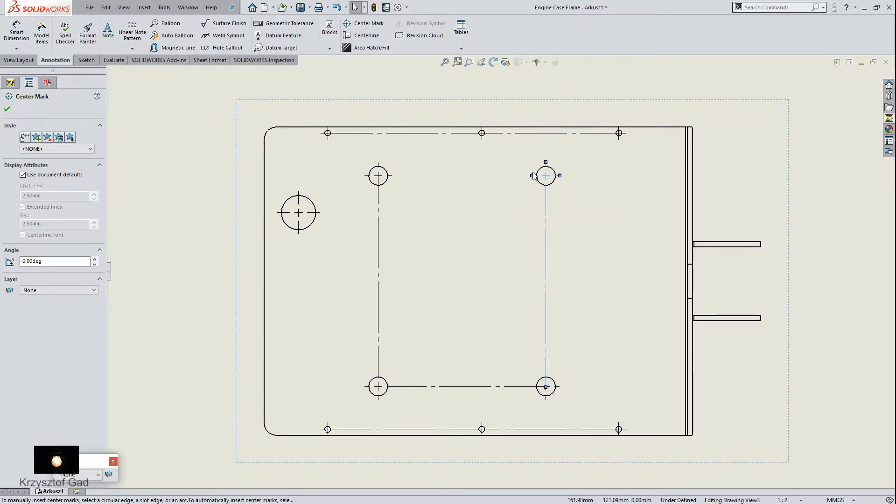
{"action": "left_click_drag", "start_coordinate": [379, 187], "coordinate": [375, 186]}
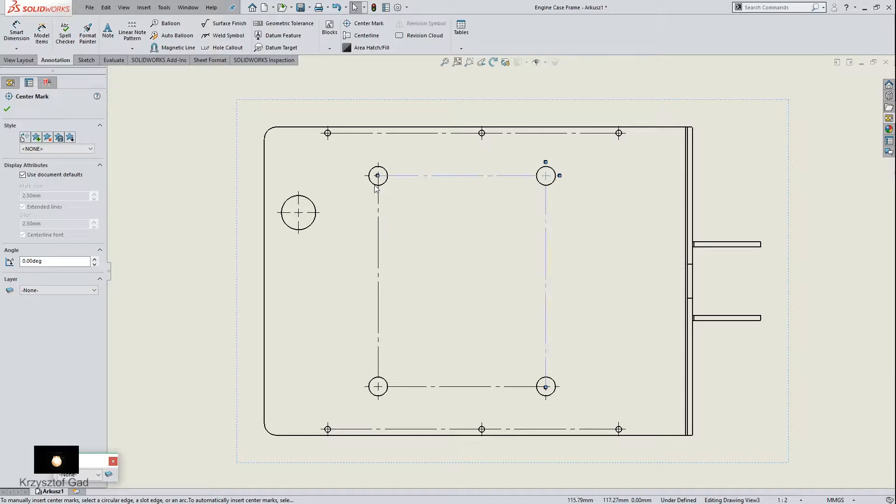
Step: Add a horizontal centerline midway between the flange's long edges in the top view and shorten it just past the medium holes
{"action": "left_click", "coordinate": [363, 36]}
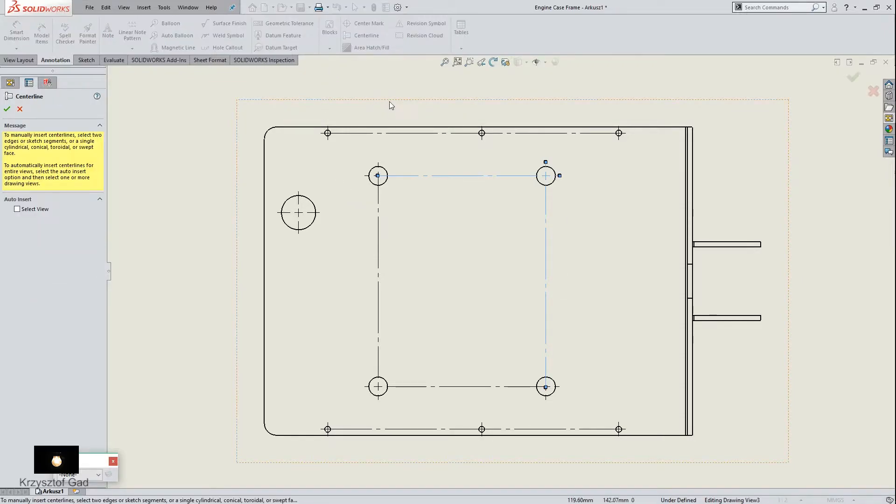
{"action": "left_click", "coordinate": [405, 127]}
{"action": "left_click", "coordinate": [433, 435]}
{"action": "left_click", "coordinate": [681, 282]}
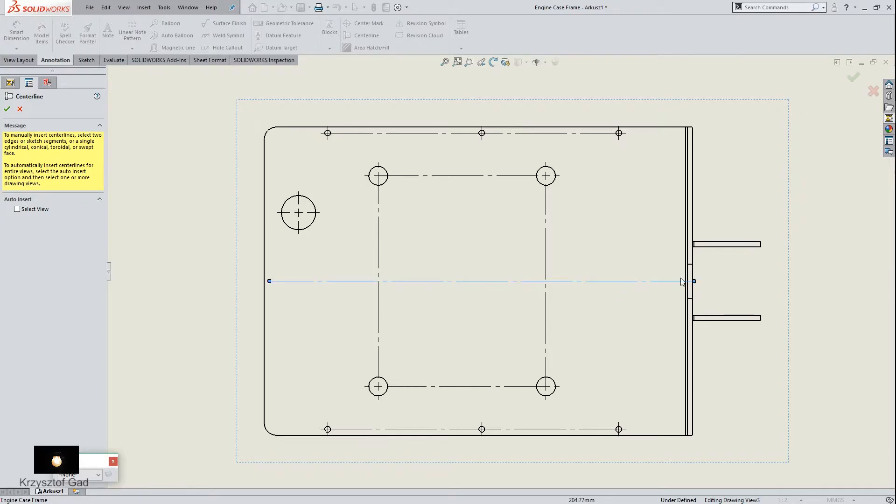
{"action": "left_click_drag", "start_coordinate": [695, 281], "coordinate": [568, 282]}
Step: Add a centerline midway between the two projecting tabs in the top view and extend it inward across the vertical plate
{"action": "left_click", "coordinate": [740, 317]}
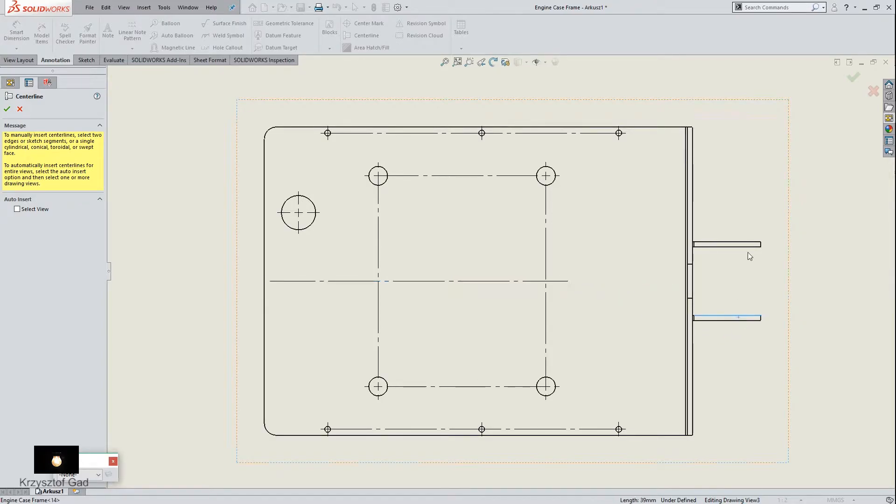
{"action": "left_click", "coordinate": [748, 247]}
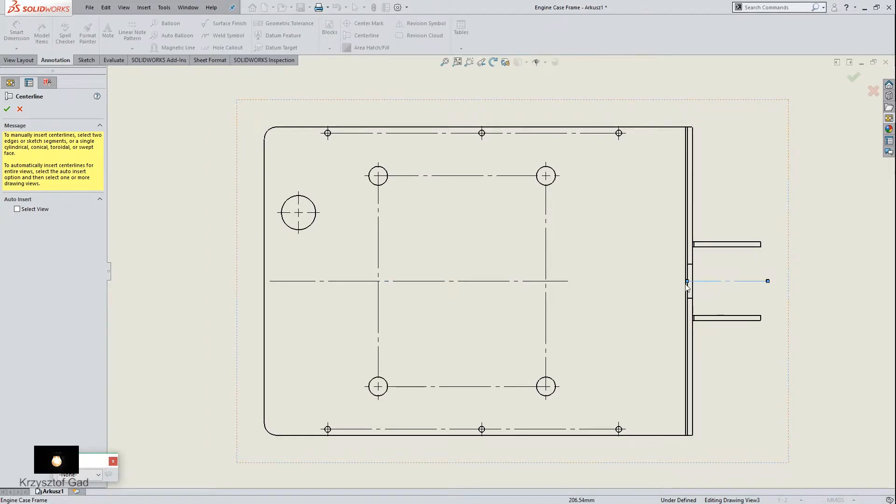
{"action": "left_click_drag", "start_coordinate": [685, 283], "coordinate": [602, 288]}
{"action": "left_click", "coordinate": [7, 109]}
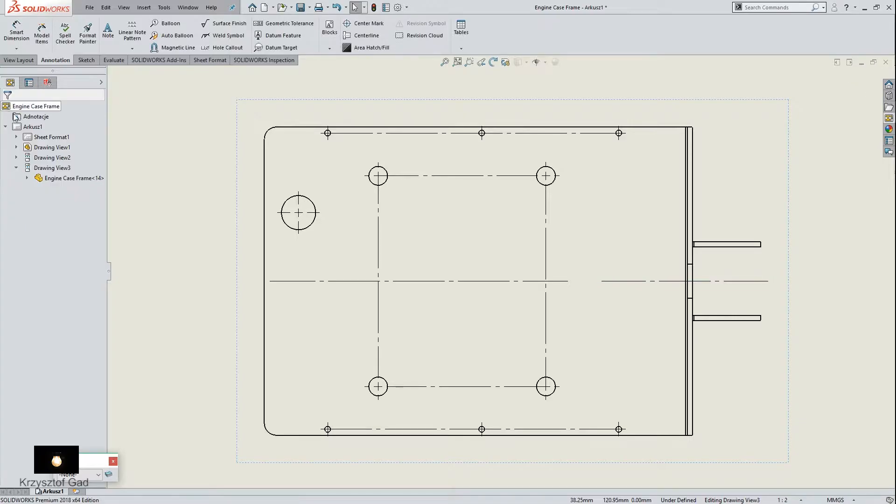
Step: Dimension the vertical distance between the two rows of small holes in the top view, placing it outside the flange's rounded end
{"action": "left_click", "coordinate": [362, 134]}
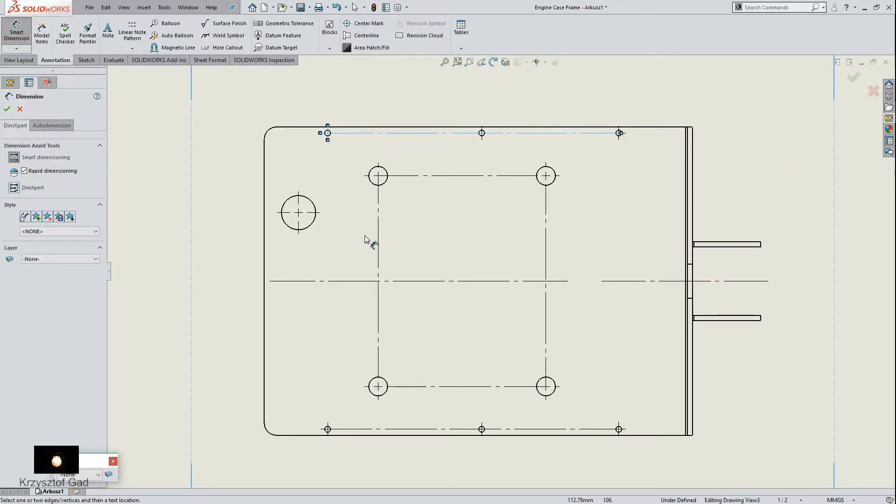
{"action": "left_click", "coordinate": [353, 429]}
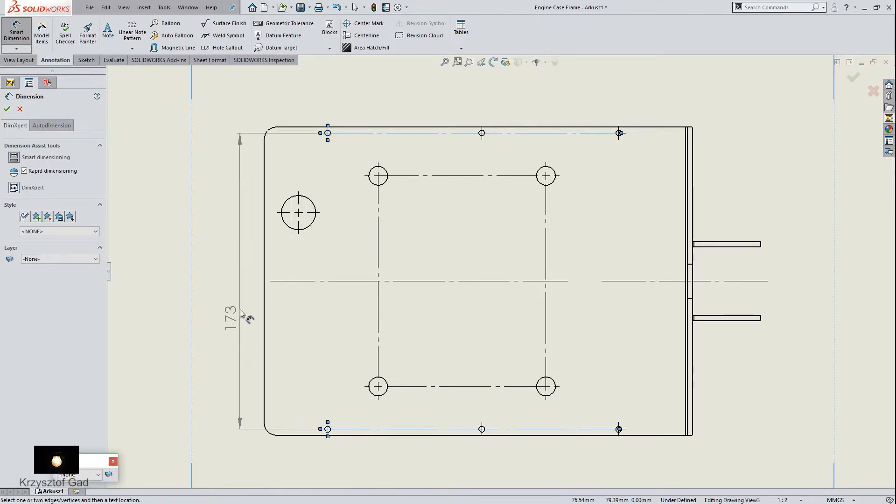
{"action": "left_click", "coordinate": [244, 283]}
Step: Dimension the large hole's horizontal distance from the flange's rounded end and its diameter in the top view
{"action": "left_click", "coordinate": [291, 227]}
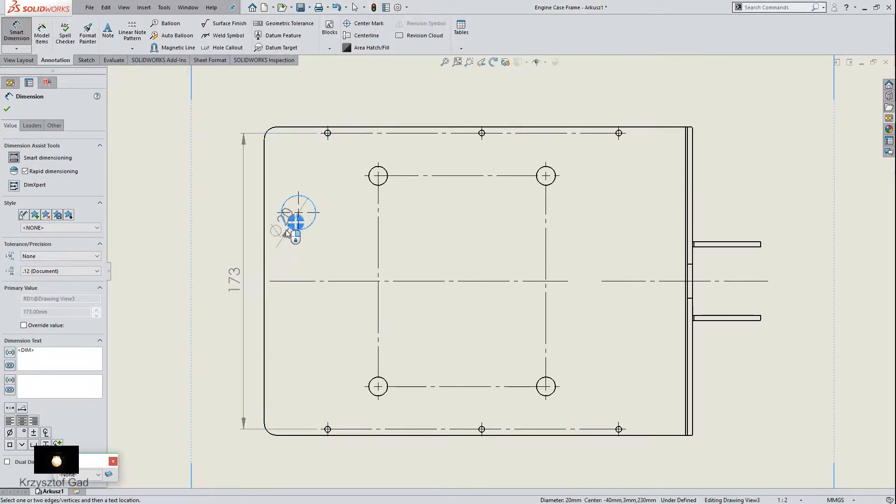
{"action": "left_click", "coordinate": [265, 249]}
{"action": "left_click", "coordinate": [287, 252]}
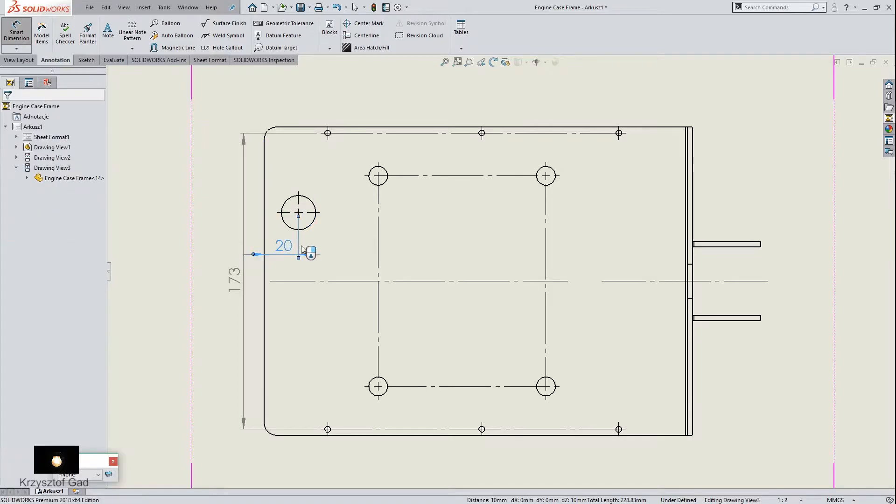
{"action": "left_click", "coordinate": [312, 226]}
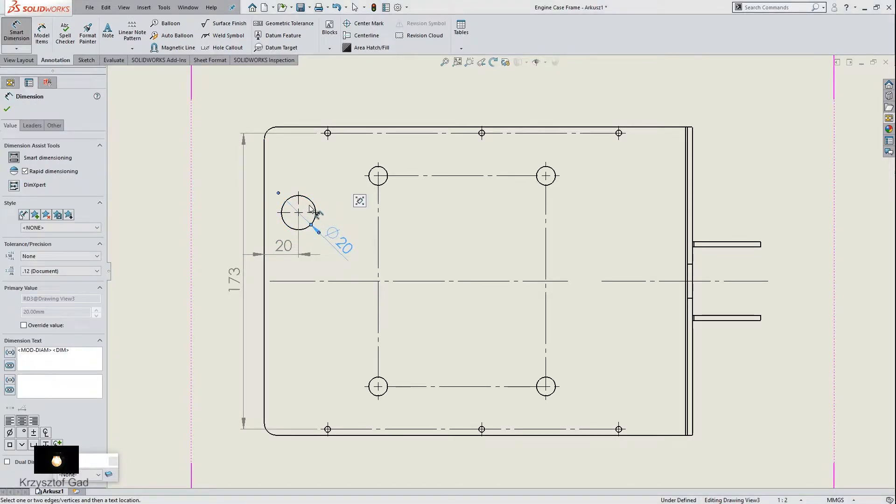
Step: Dimension the large hole's vertical distance from the flange's upper long edge in the top view
{"action": "left_click", "coordinate": [316, 207]}
{"action": "left_click", "coordinate": [315, 208]}
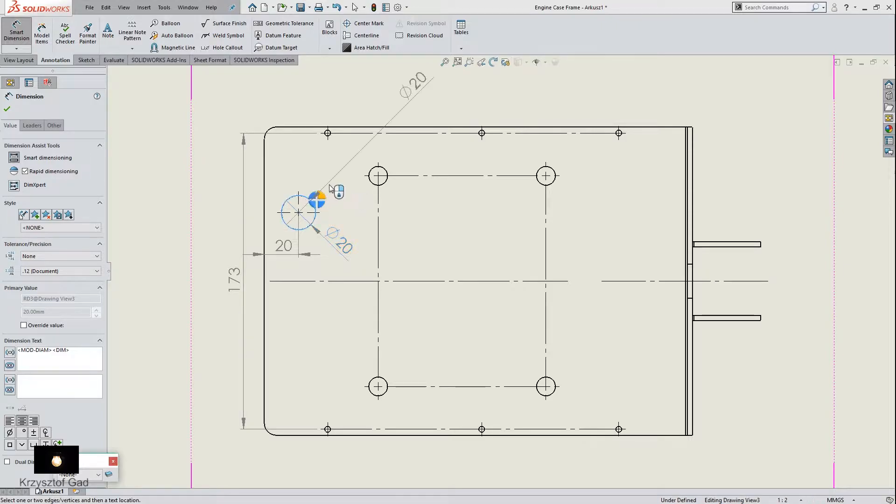
{"action": "left_click", "coordinate": [356, 128]}
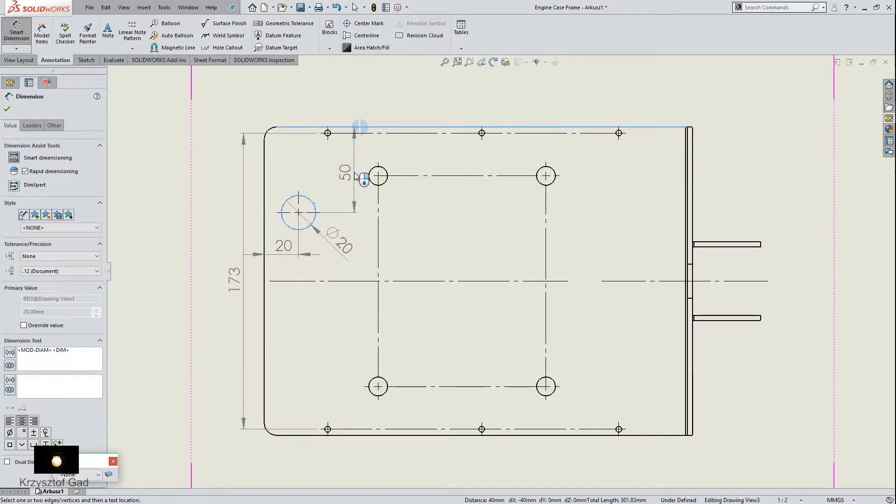
{"action": "left_click", "coordinate": [356, 177]}
Step: Dimension the medium holes horizontally above the top view: from the flange's rounded end to the first hole, and between the two columns
{"action": "left_click", "coordinate": [265, 166]}
{"action": "left_click", "coordinate": [386, 182]}
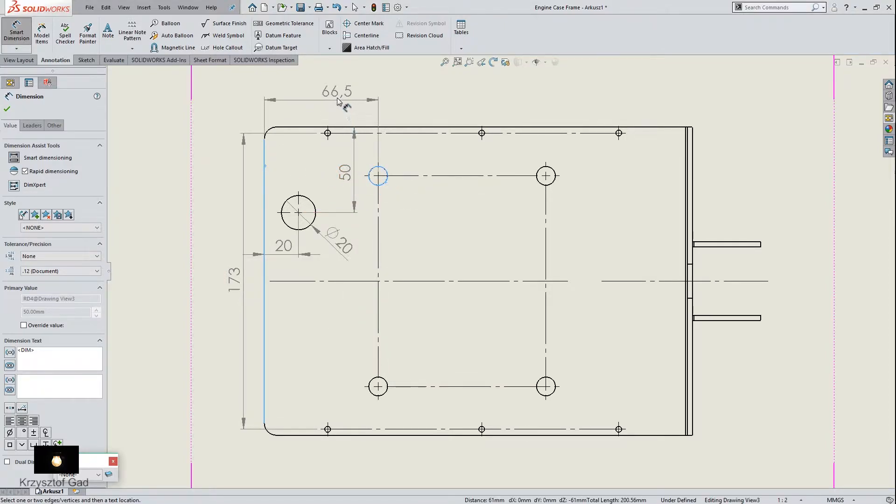
{"action": "left_click", "coordinate": [333, 93]}
{"action": "left_click", "coordinate": [386, 184]}
{"action": "left_click", "coordinate": [542, 182]}
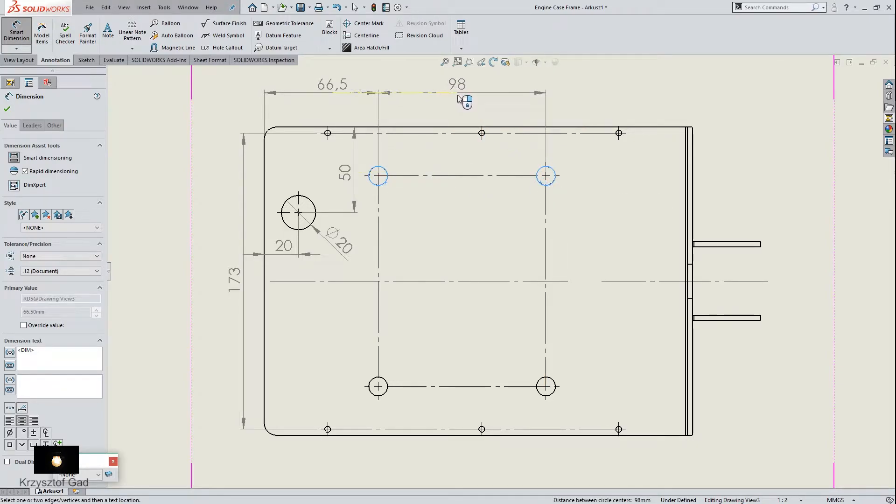
{"action": "left_click", "coordinate": [467, 98]}
Step: Dimension the vertical spacing between the medium holes' two rows and add their diameter dimension with the prefix "4 x"
{"action": "left_click", "coordinate": [553, 184]}
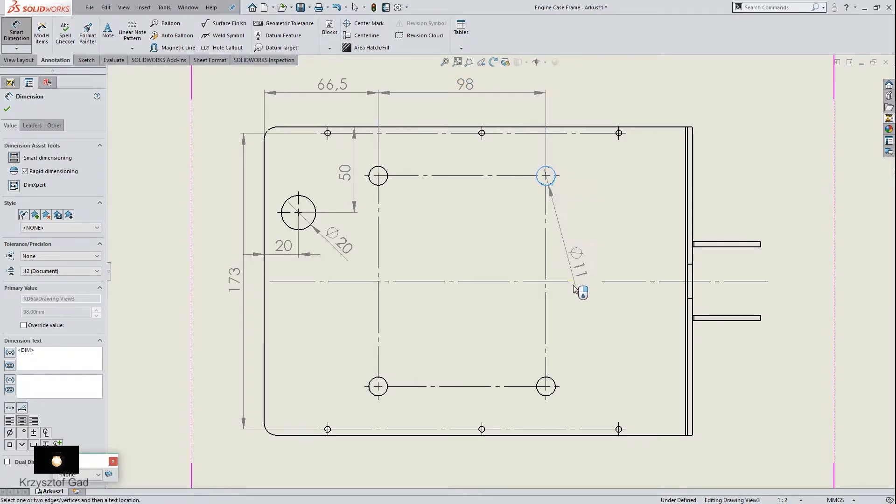
{"action": "left_click", "coordinate": [554, 386]}
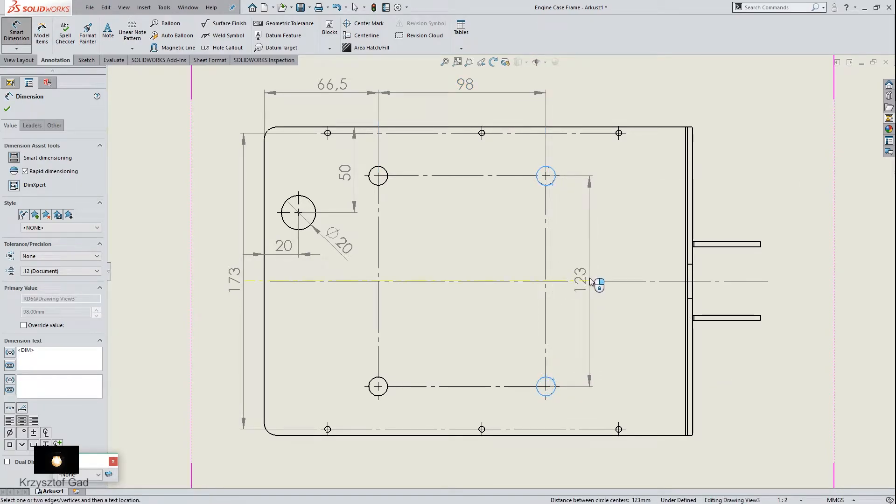
{"action": "left_click", "coordinate": [591, 281]}
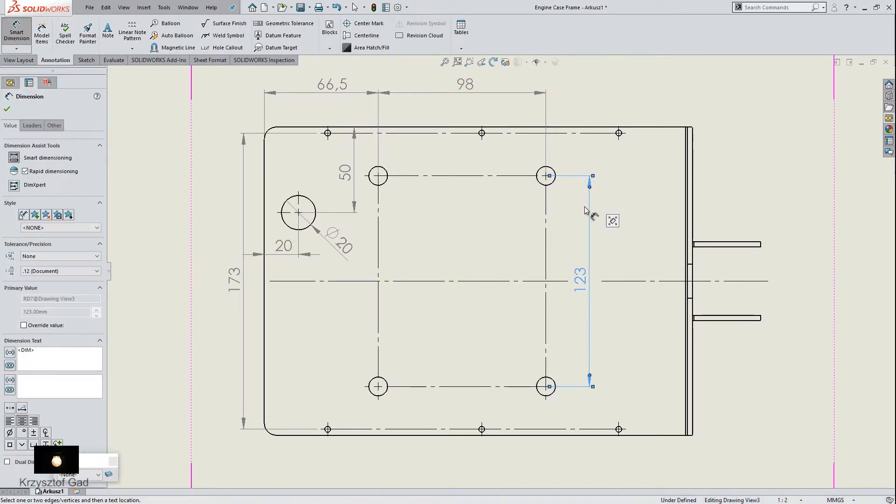
{"action": "left_click", "coordinate": [386, 386]}
{"action": "left_click", "coordinate": [429, 343]}
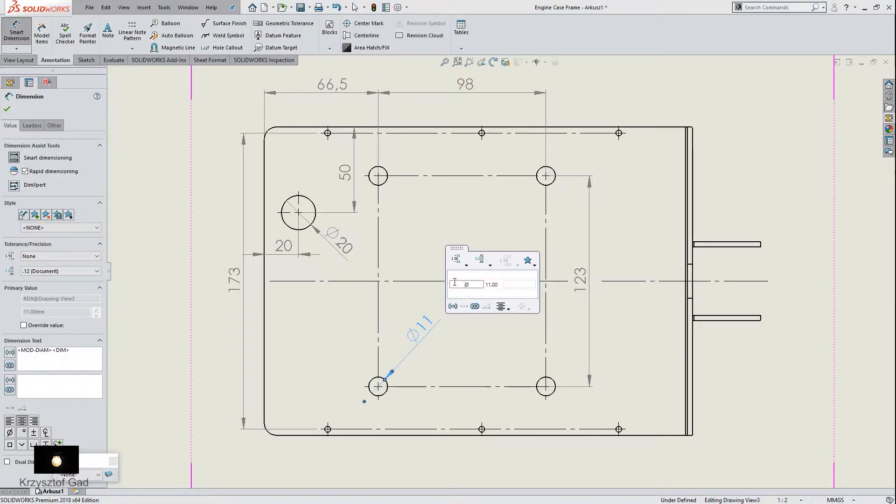
{"action": "type", "text": "4 x"}
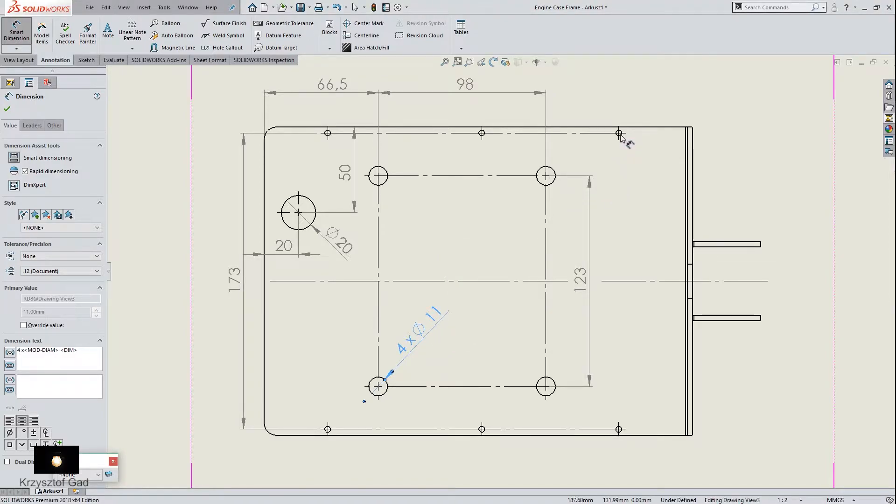
Step: Dimension the diameter of the upper small hole nearest the vertical plate and add the prefix "6 x"
{"action": "left_click", "coordinate": [620, 134]}
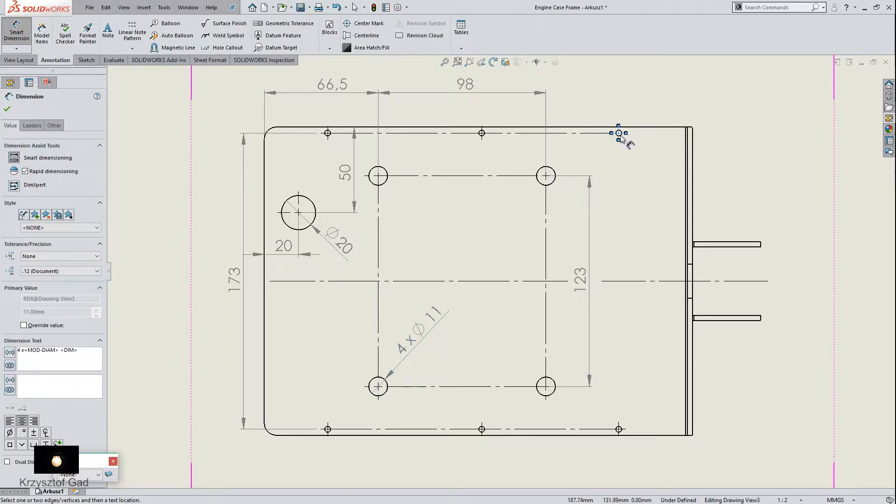
{"action": "left_click", "coordinate": [620, 136]}
{"action": "key", "text": "Escape"}
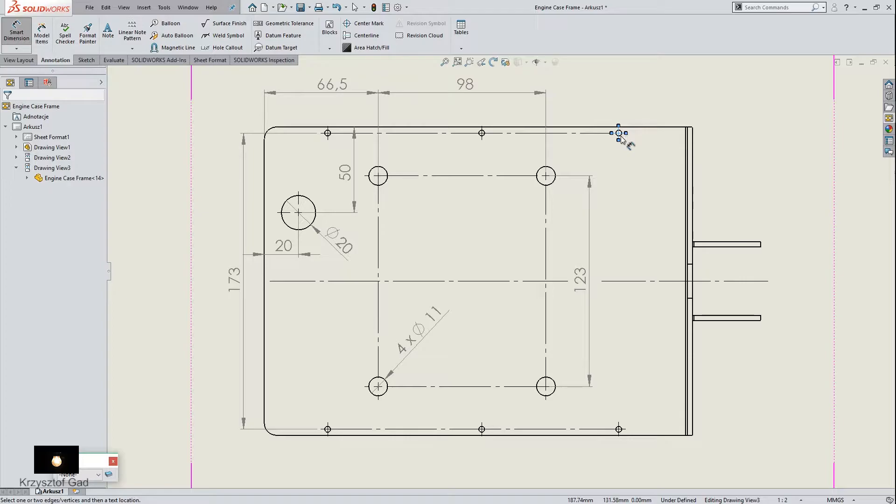
{"action": "scroll", "coordinate": [624, 136], "scroll_direction": "down", "scroll_amount": 8}
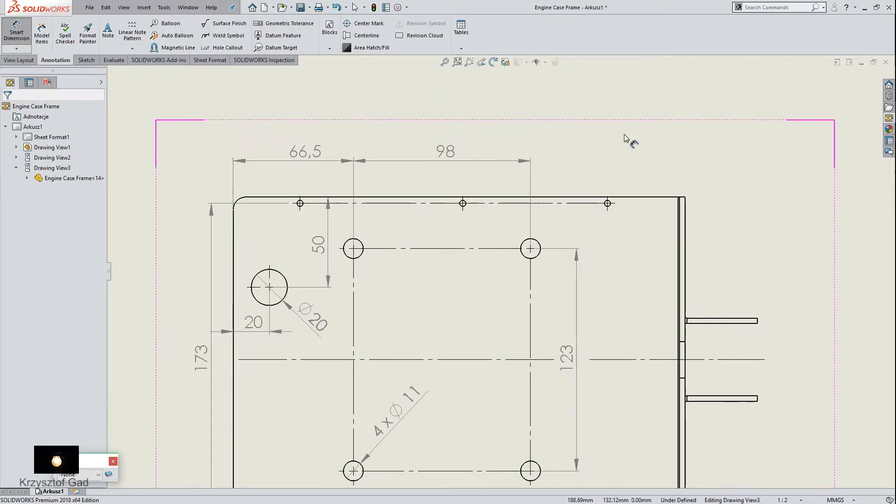
{"action": "left_click", "coordinate": [573, 258]}
{"action": "scroll", "coordinate": [590, 219], "scroll_direction": "up", "scroll_amount": 5}
{"action": "left_click", "coordinate": [628, 189]}
{"action": "left_click", "coordinate": [660, 139]}
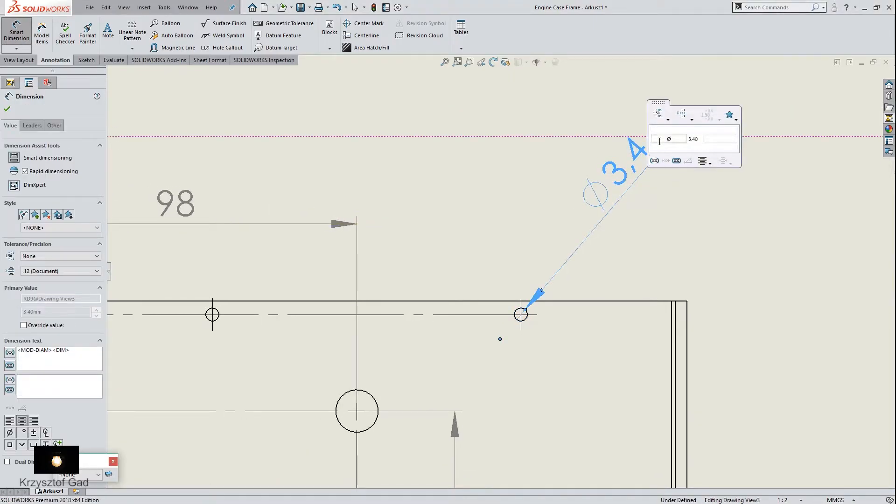
{"action": "type", "text": "6 x"}
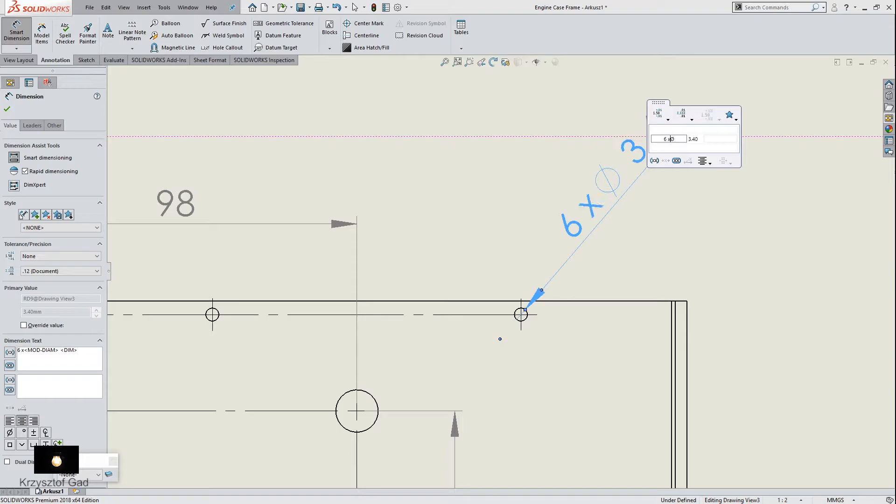
{"action": "left_click", "coordinate": [621, 203]}
Step: Dimension the distance between the inner faces of the two projecting tabs, placing it beyond their free ends
{"action": "scroll", "coordinate": [622, 214], "scroll_direction": "up", "scroll_amount": 3}
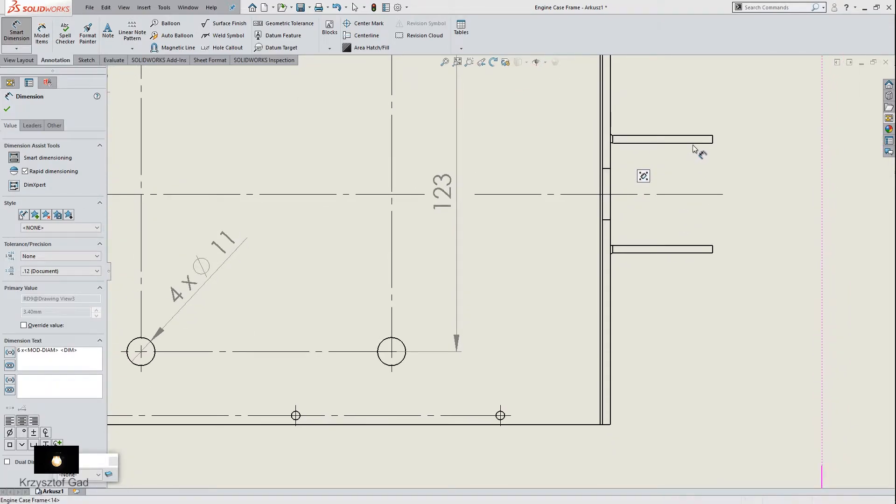
{"action": "left_click", "coordinate": [693, 144]}
{"action": "left_click", "coordinate": [700, 246]}
{"action": "left_click", "coordinate": [769, 197]}
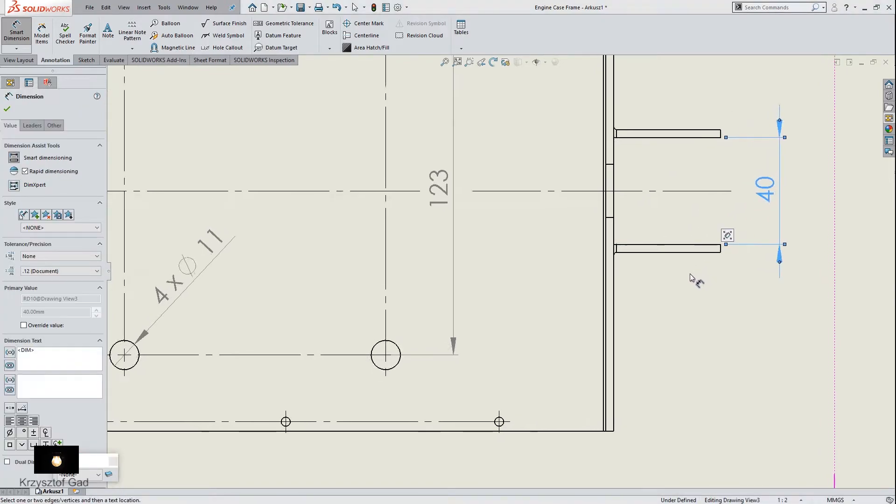
Step: Dimension the small radius where the lower projecting tab meets the vertical plate and set its arrow to the inside
{"action": "scroll", "coordinate": [686, 280], "scroll_direction": "up", "scroll_amount": 3}
{"action": "scroll", "coordinate": [497, 267], "scroll_direction": "down", "scroll_amount": 2}
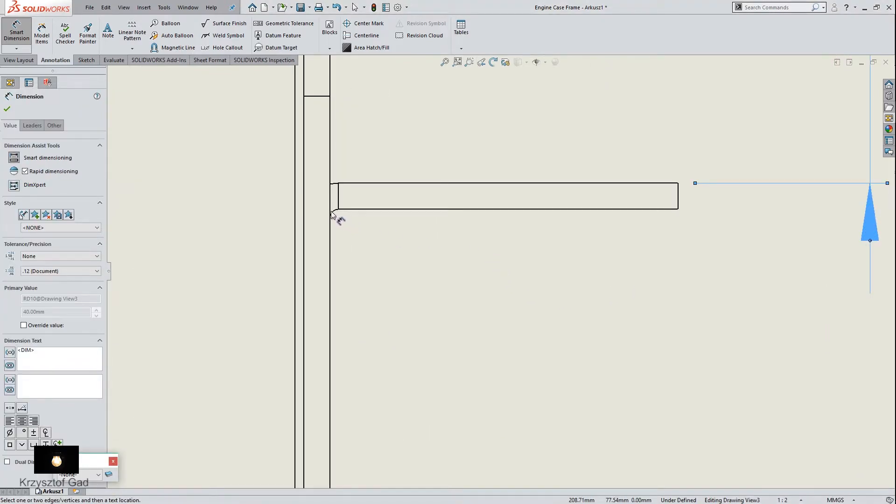
{"action": "left_click", "coordinate": [335, 215]}
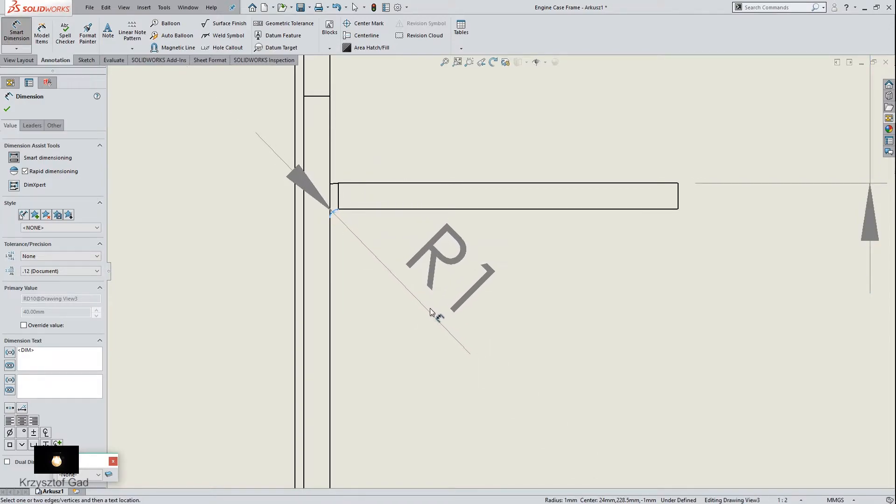
{"action": "left_click", "coordinate": [430, 311]}
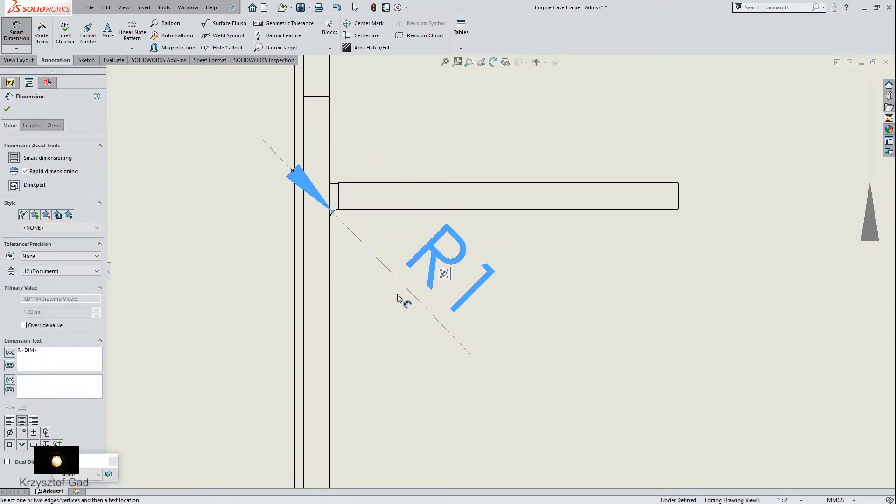
{"action": "left_click", "coordinate": [31, 125]}
{"action": "left_click", "coordinate": [40, 158]}
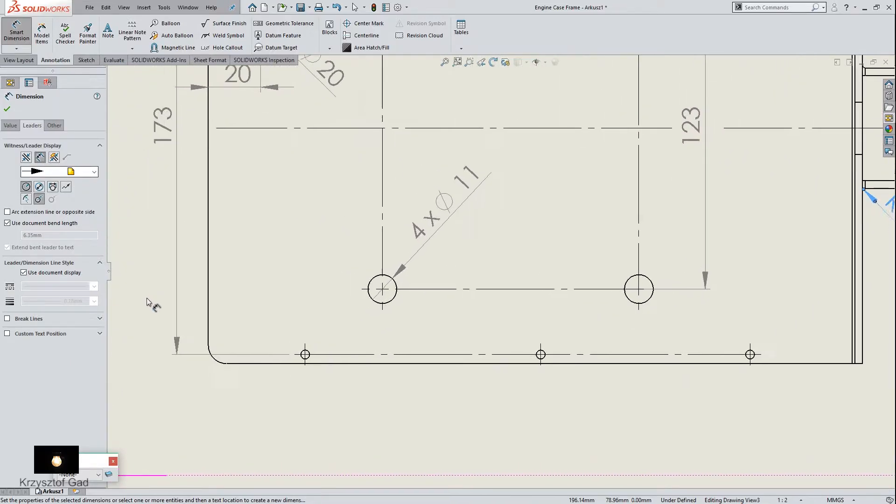
Step: Dimension the radius of the flange's lower rounded corner and set its arrow to the inside
{"action": "left_click", "coordinate": [233, 373]}
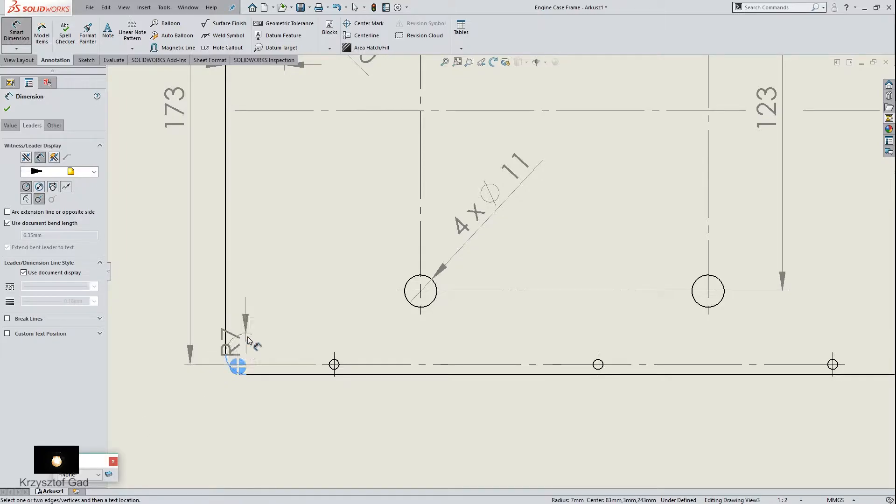
{"action": "left_click", "coordinate": [276, 329]}
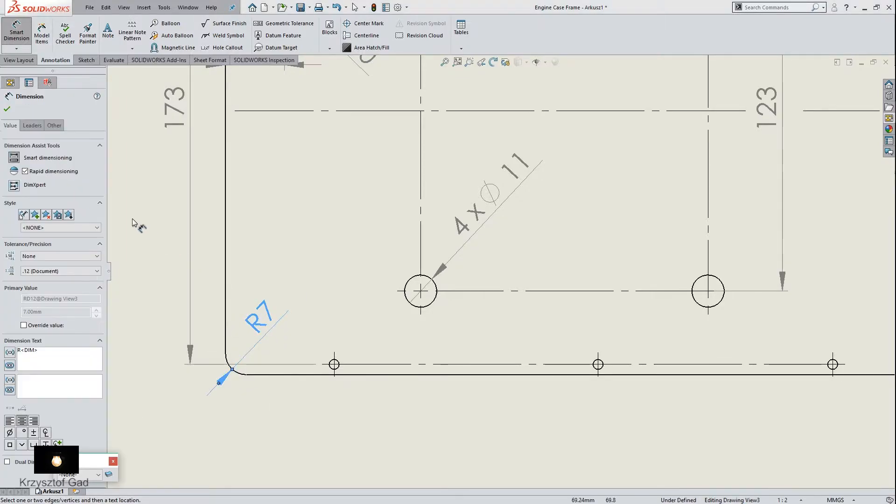
{"action": "left_click", "coordinate": [33, 127]}
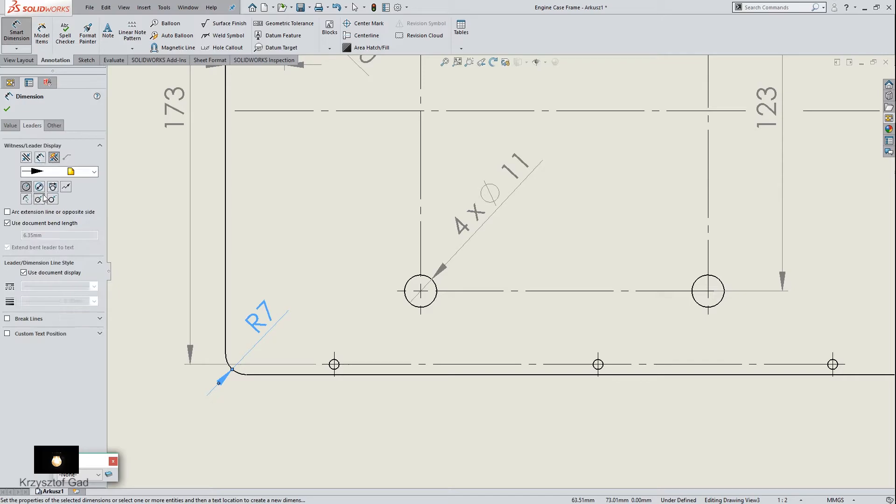
{"action": "left_click", "coordinate": [40, 158]}
{"action": "left_click", "coordinate": [8, 109]}
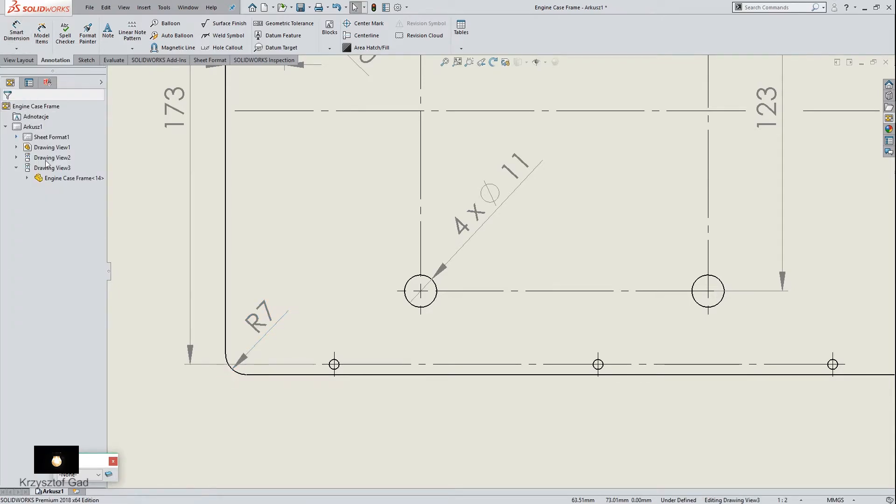
Step: Enable Break Lines for the vertical dimension between the two rows of small holes
{"action": "left_click", "coordinate": [190, 286]}
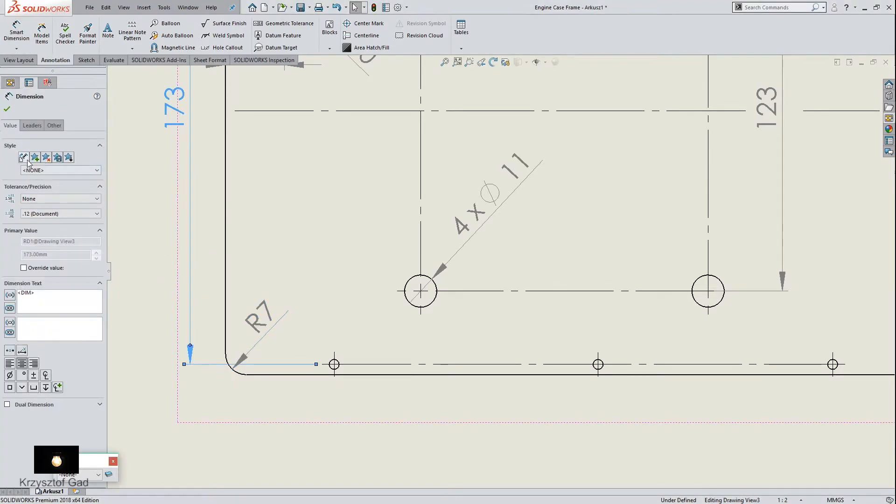
{"action": "left_click", "coordinate": [31, 125]}
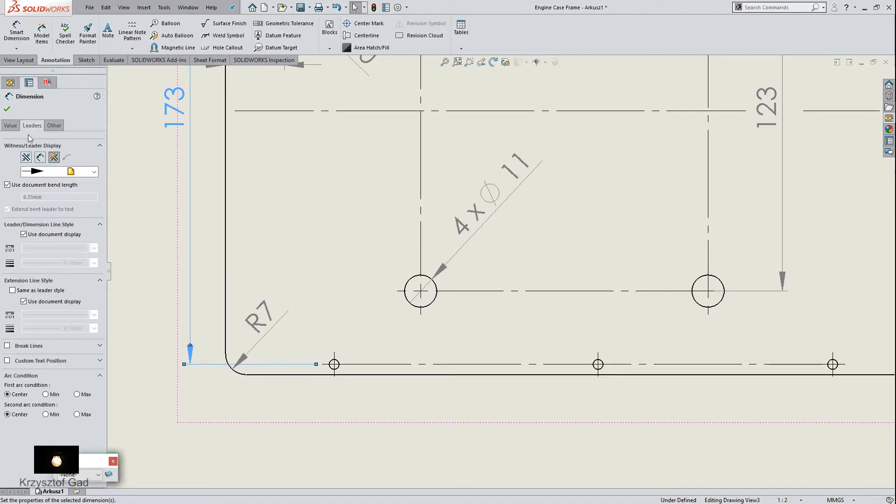
{"action": "left_click", "coordinate": [26, 346]}
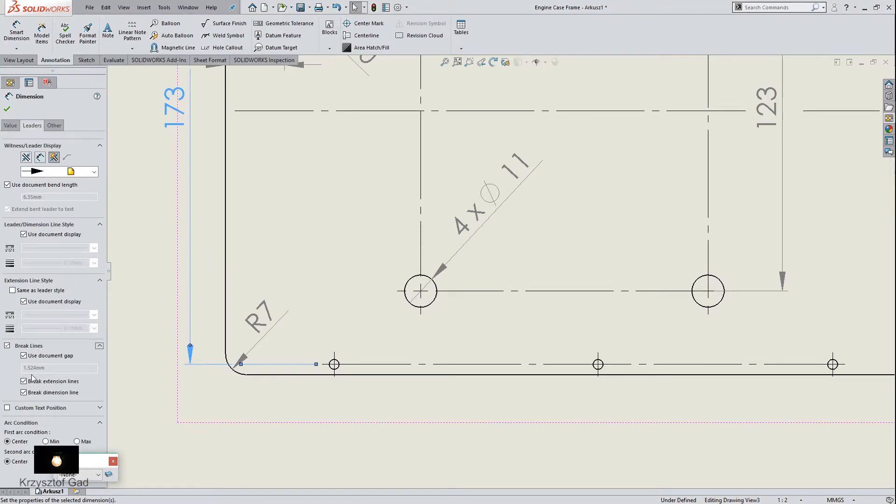
{"action": "left_click", "coordinate": [7, 110]}
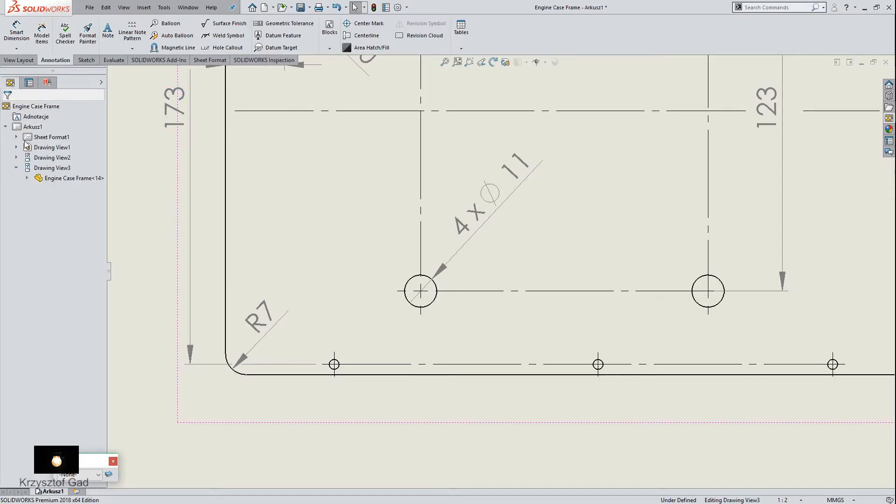
Step: Start a Horizontal Ordinate Dimension from the flange's rounded end, placing its zero below the lower corner of the top view
{"action": "scroll", "coordinate": [279, 262], "scroll_direction": "up", "scroll_amount": 3}
{"action": "scroll", "coordinate": [290, 264], "scroll_direction": "up", "scroll_amount": 5}
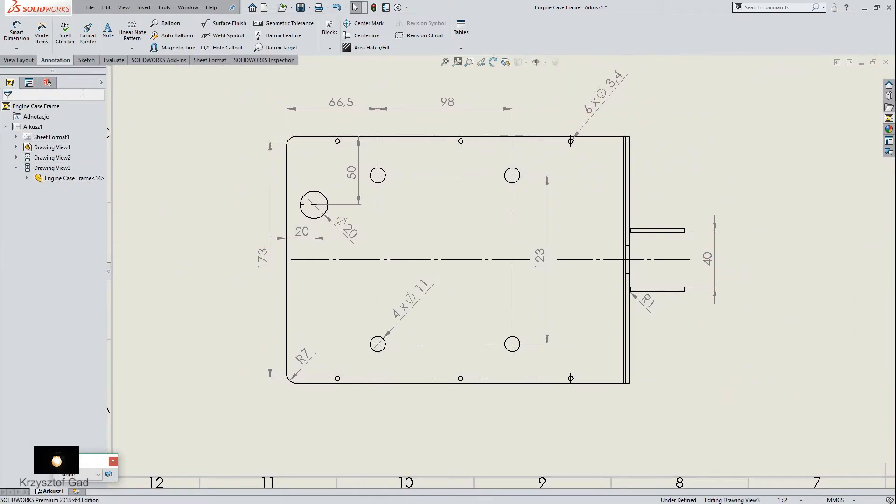
{"action": "left_click", "coordinate": [16, 48]}
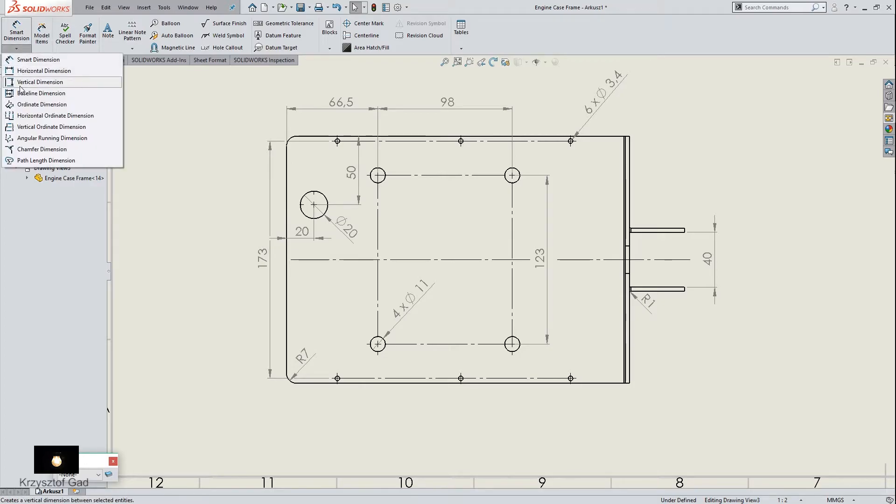
{"action": "left_click", "coordinate": [55, 115]}
{"action": "scroll", "coordinate": [295, 265], "scroll_direction": "down", "scroll_amount": 2}
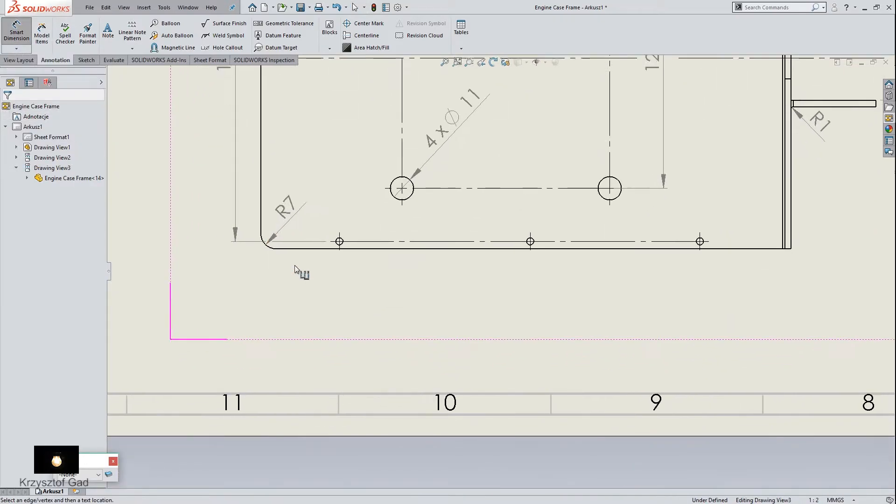
{"action": "scroll", "coordinate": [295, 265], "scroll_direction": "down", "scroll_amount": 2}
{"action": "left_click", "coordinate": [245, 189]}
Step: Add horizontal ordinate dimensions to the three small holes in the lower row of the top view
{"action": "left_click", "coordinate": [380, 227]}
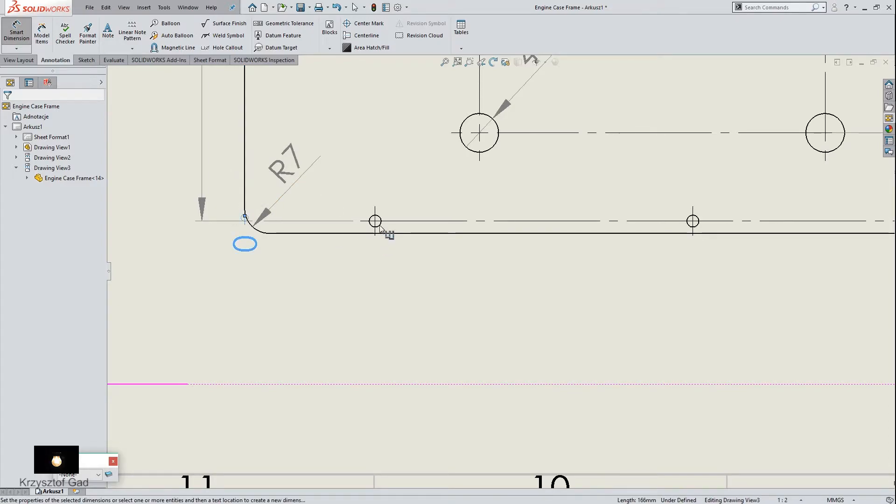
{"action": "left_click", "coordinate": [380, 226]}
{"action": "left_click", "coordinate": [700, 236]}
{"action": "scroll", "coordinate": [737, 241], "scroll_direction": "up", "scroll_amount": 1}
{"action": "scroll", "coordinate": [809, 238], "scroll_direction": "up", "scroll_amount": 1}
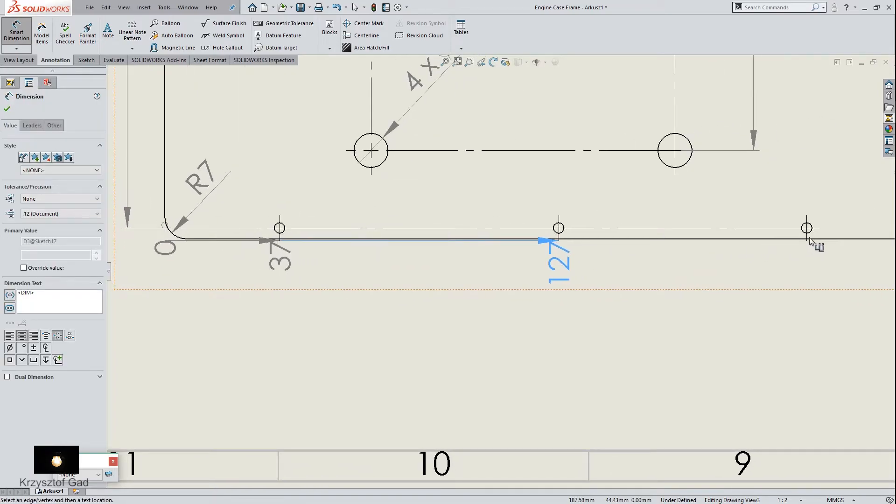
{"action": "left_click", "coordinate": [811, 235]}
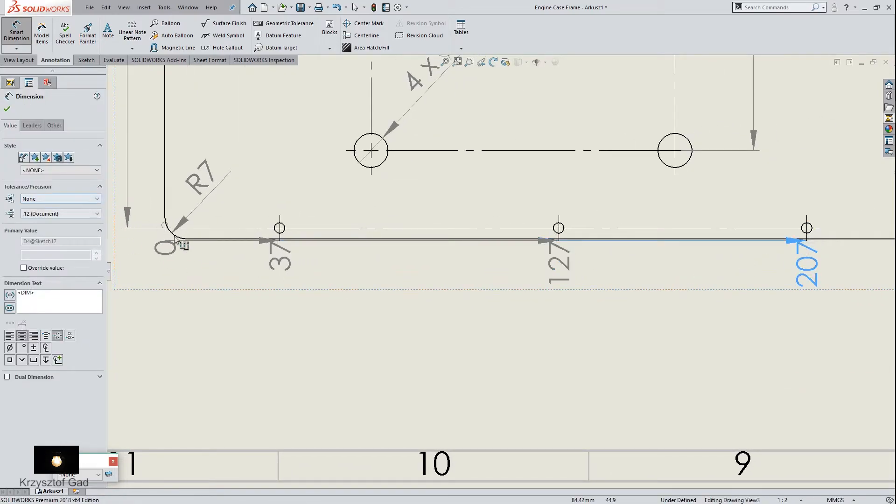
{"action": "left_click", "coordinate": [7, 110]}
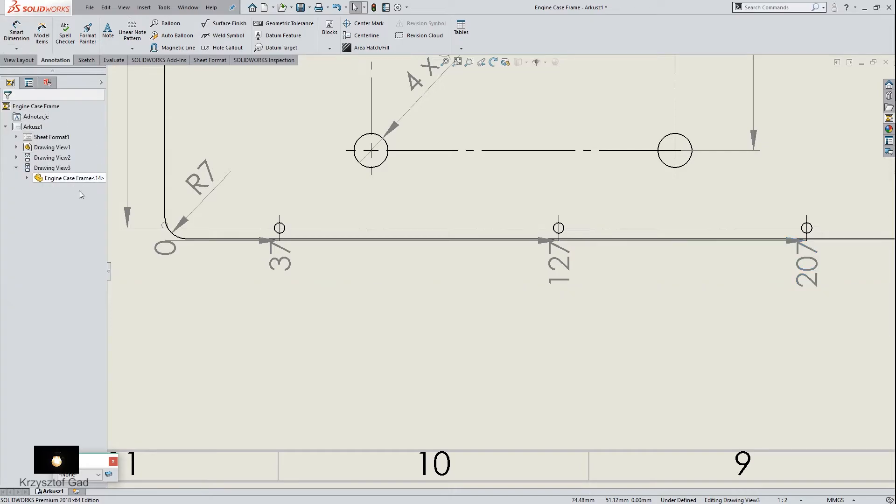
Step: Move the horizontal ordinate dimensions farther below the lower edge of the top view
{"action": "left_click_drag", "start_coordinate": [171, 253], "coordinate": [184, 325]}
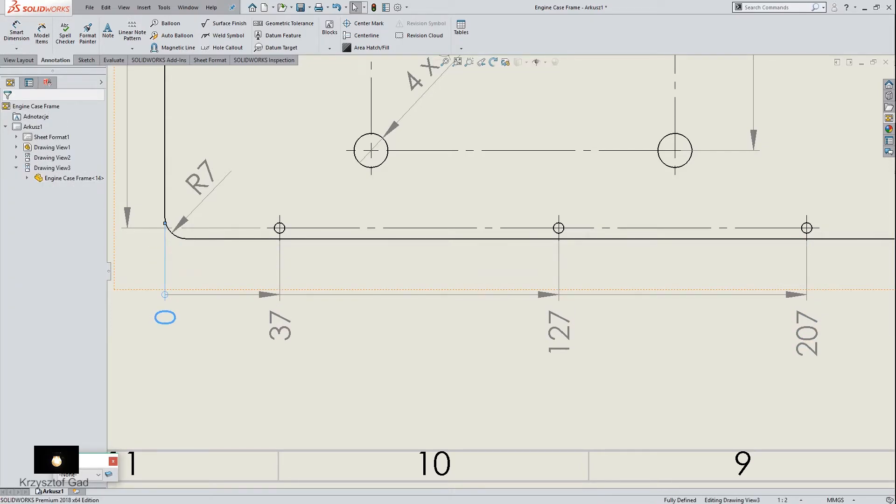
{"action": "scroll", "coordinate": [322, 363], "scroll_direction": "down", "scroll_amount": 3}
{"action": "left_click", "coordinate": [373, 357]}
{"action": "scroll", "coordinate": [384, 354], "scroll_direction": "down", "scroll_amount": 2}
{"action": "scroll", "coordinate": [384, 355], "scroll_direction": "down", "scroll_amount": 3}
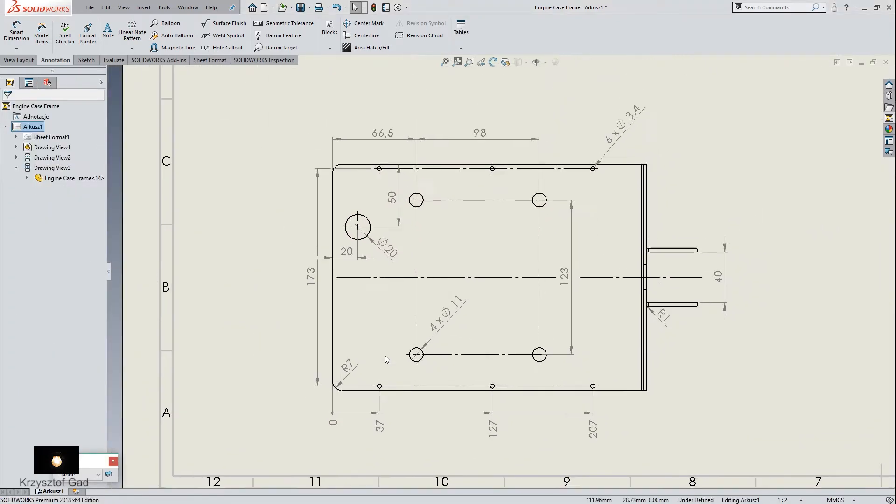
Step: Extend the large hole's vertical centre line in the arched side view past both the bottom and top edges of the plate
{"action": "scroll", "coordinate": [379, 284], "scroll_direction": "up", "scroll_amount": 3}
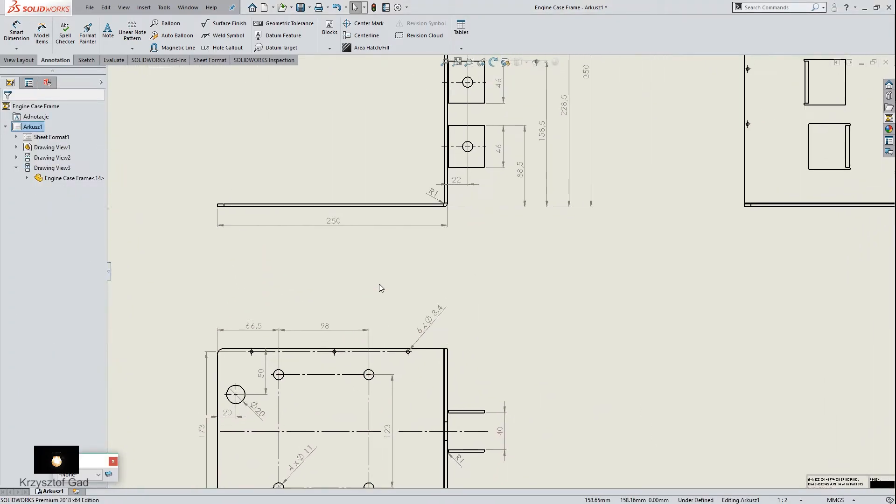
{"action": "scroll", "coordinate": [420, 271], "scroll_direction": "down", "scroll_amount": 3}
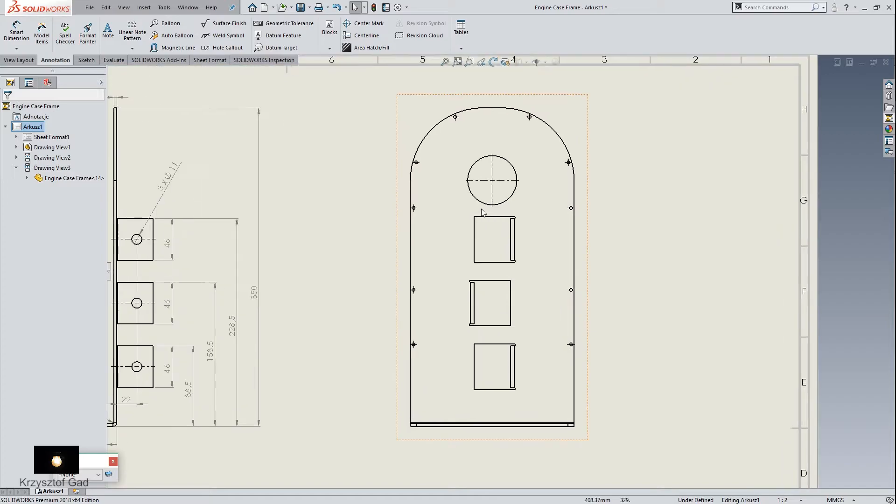
{"action": "left_click", "coordinate": [493, 195]}
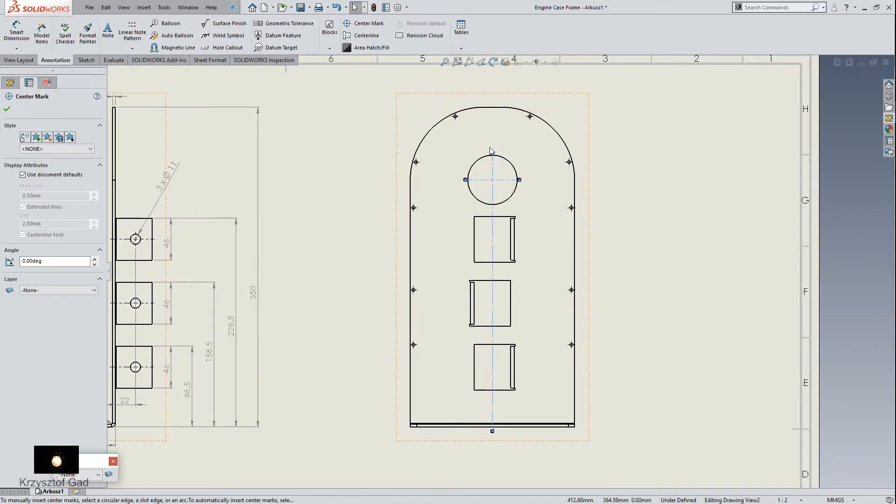
{"action": "left_click", "coordinate": [496, 96]}
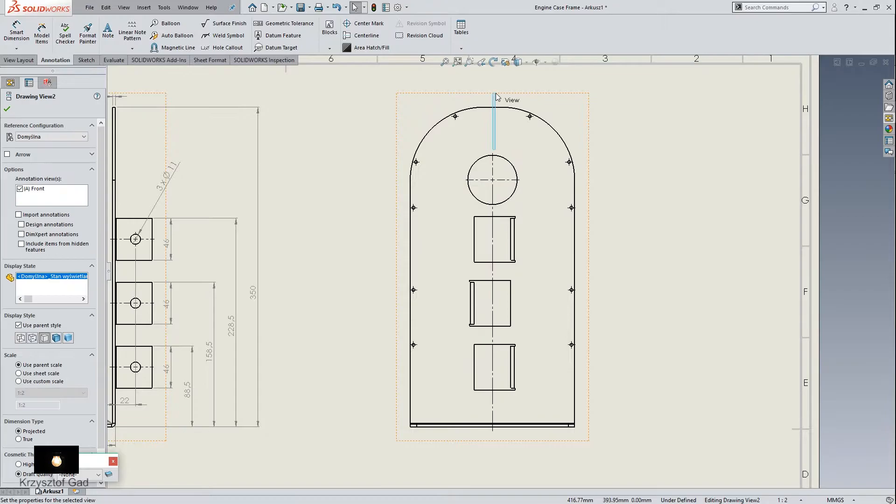
{"action": "left_click", "coordinate": [493, 166]}
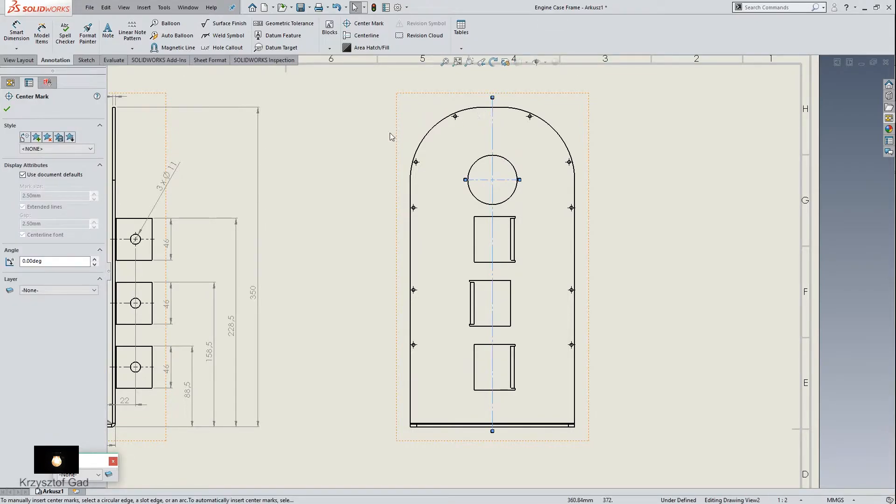
{"action": "left_click", "coordinate": [307, 156]}
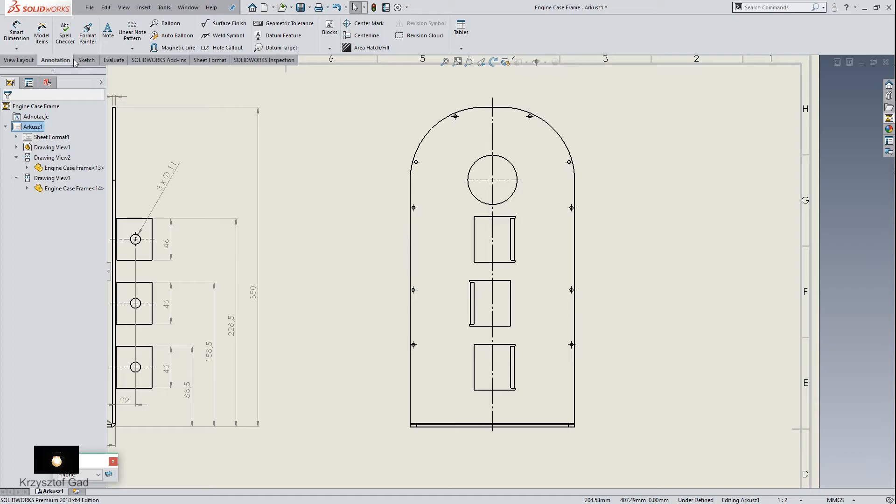
Step: Offset the arched plate's side and rounded top edges 3.5 mm inward as construction geometry running through the small holes
{"action": "left_click", "coordinate": [87, 60]}
{"action": "left_click", "coordinate": [159, 33]}
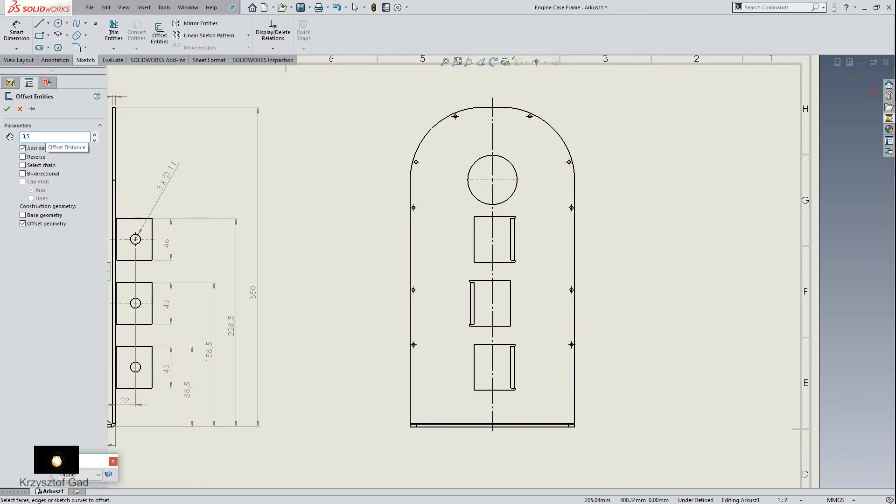
{"action": "left_click", "coordinate": [410, 389]}
{"action": "left_click", "coordinate": [438, 125]}
{"action": "left_click", "coordinate": [493, 108]}
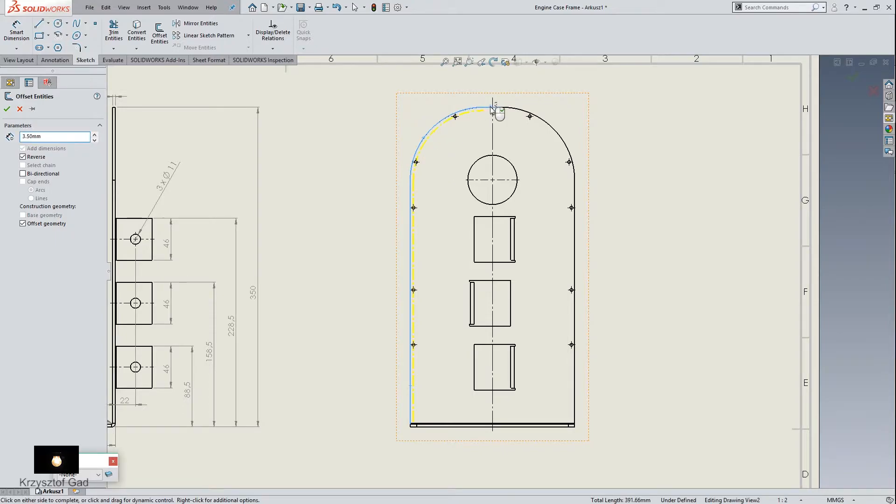
{"action": "left_click", "coordinate": [577, 198]}
{"action": "left_click", "coordinate": [577, 198]}
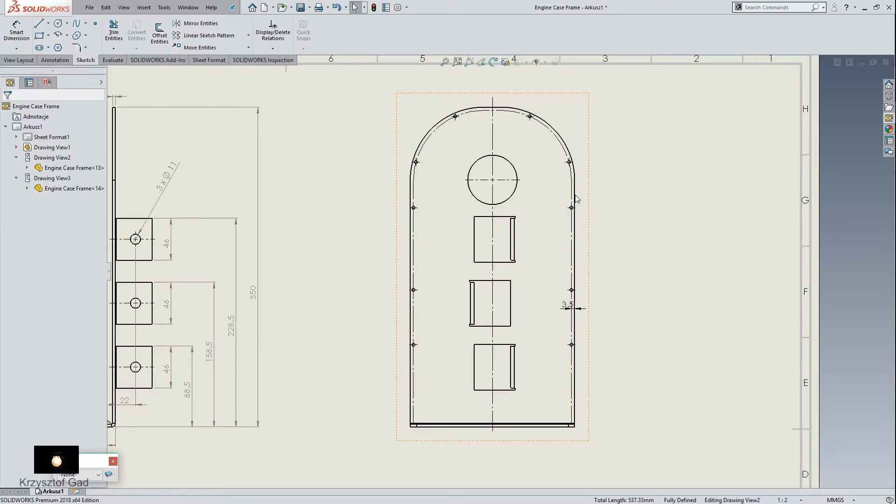
Step: Delete the 3.5 mm offset dimension from the plate's edge
{"action": "scroll", "coordinate": [563, 218], "scroll_direction": "up", "scroll_amount": 3}
{"action": "left_click", "coordinate": [617, 266]}
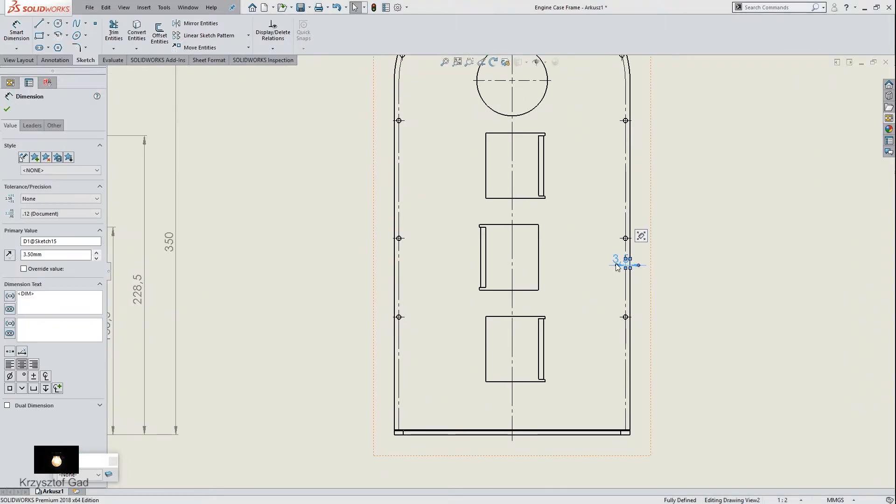
{"action": "key", "text": "Delete"}
{"action": "left_click", "coordinate": [470, 260]}
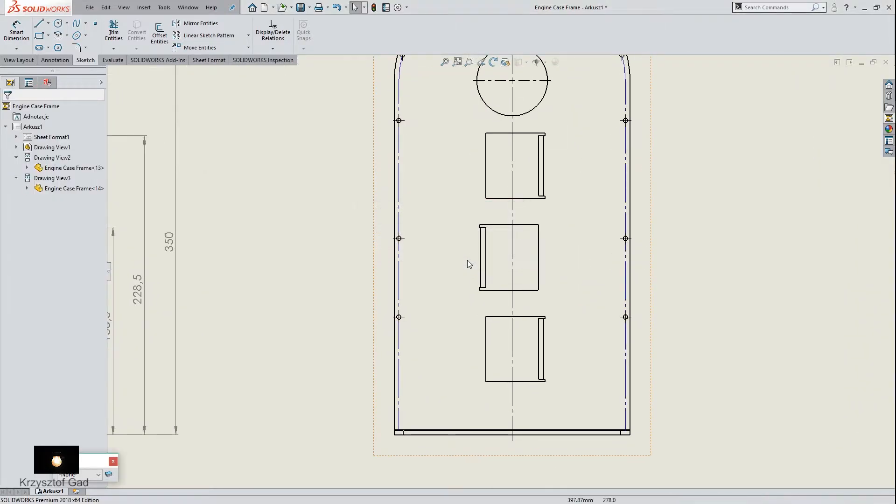
Step: Dimension the horizontal distance between the two offset hole lines, placing it below the arched view
{"action": "scroll", "coordinate": [470, 288], "scroll_direction": "up", "scroll_amount": 3}
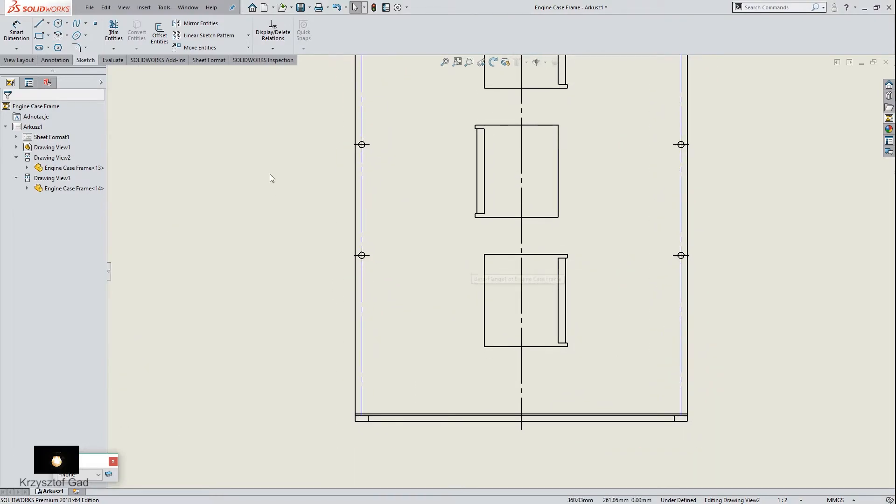
{"action": "left_click", "coordinate": [16, 29]}
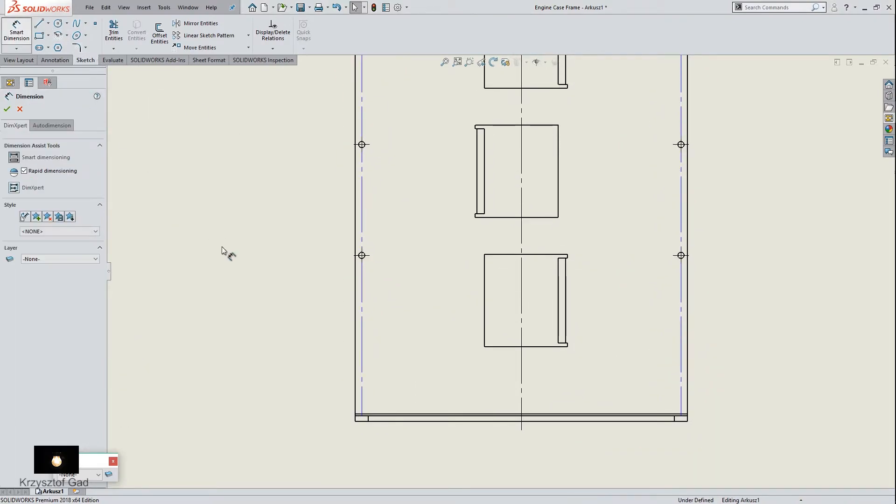
{"action": "left_click", "coordinate": [362, 381]}
{"action": "left_click", "coordinate": [680, 396]}
{"action": "left_click", "coordinate": [528, 459]}
{"action": "left_click", "coordinate": [481, 459]}
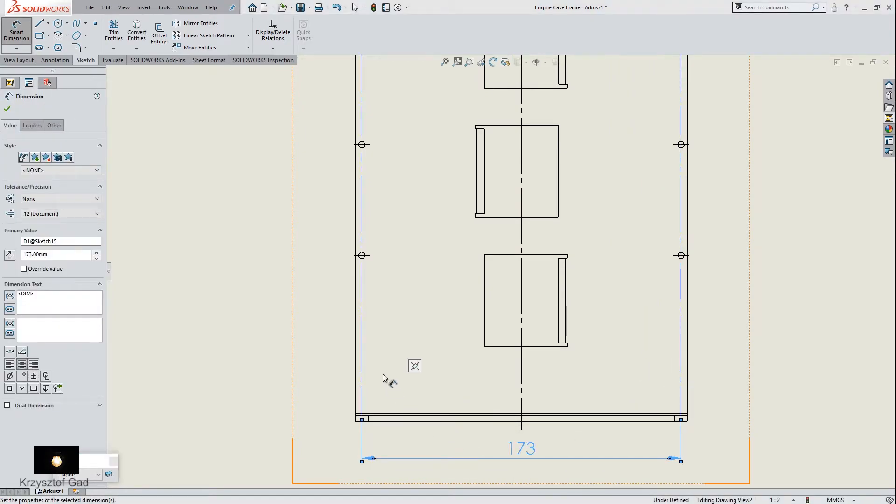
Step: Dimension the plate's overall width between its two outer vertical edges, placed beneath the hole-line spacing dimension
{"action": "left_click", "coordinate": [356, 368]}
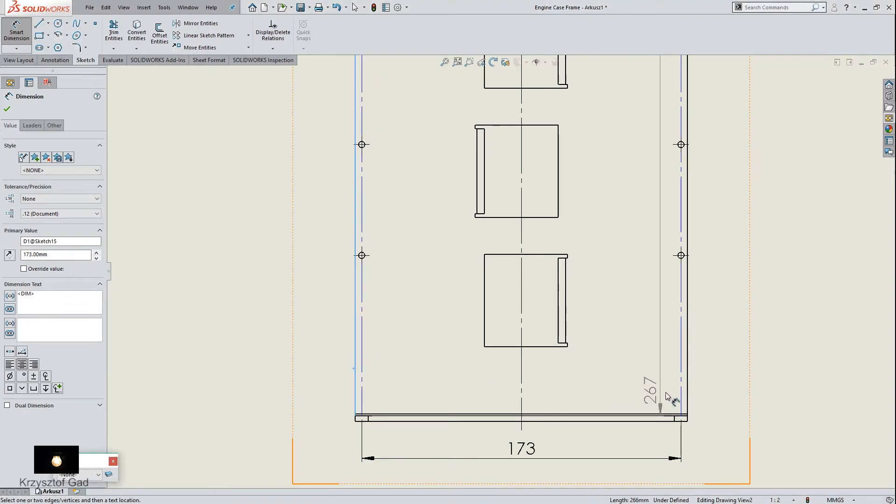
{"action": "left_click", "coordinate": [687, 402]}
{"action": "scroll", "coordinate": [606, 408], "scroll_direction": "up", "scroll_amount": 3}
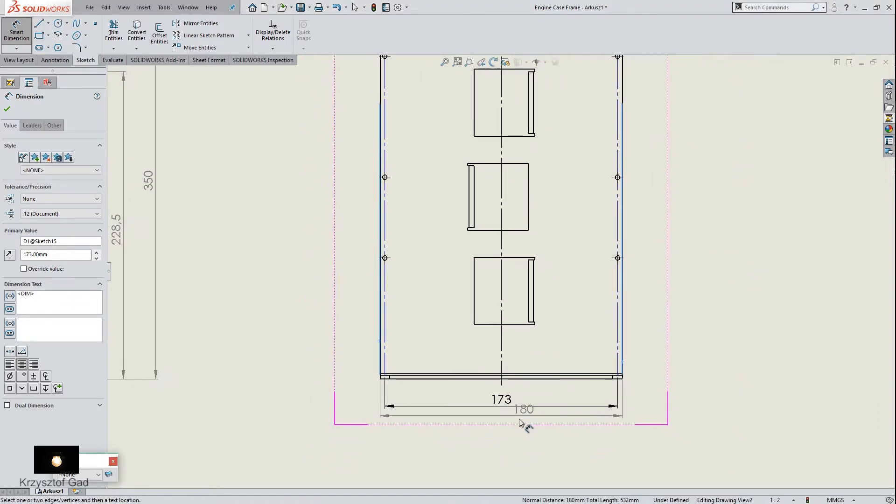
{"action": "left_click", "coordinate": [499, 427]}
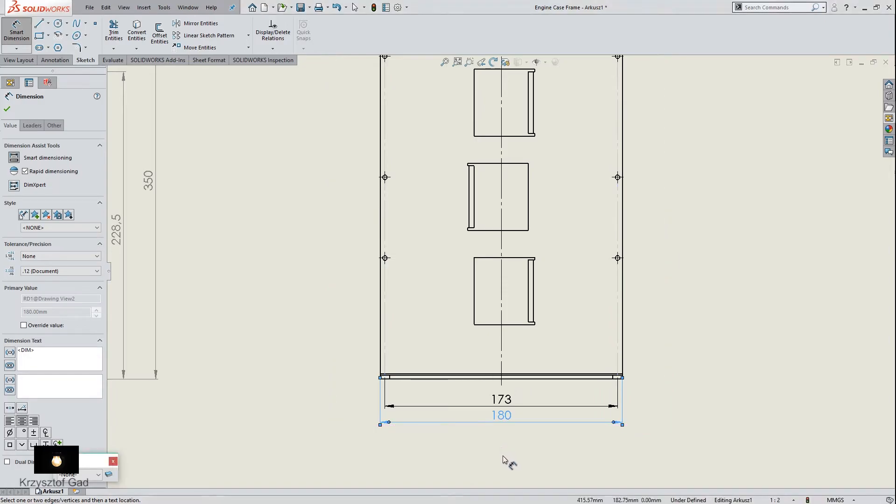
{"action": "key", "text": "Escape"}
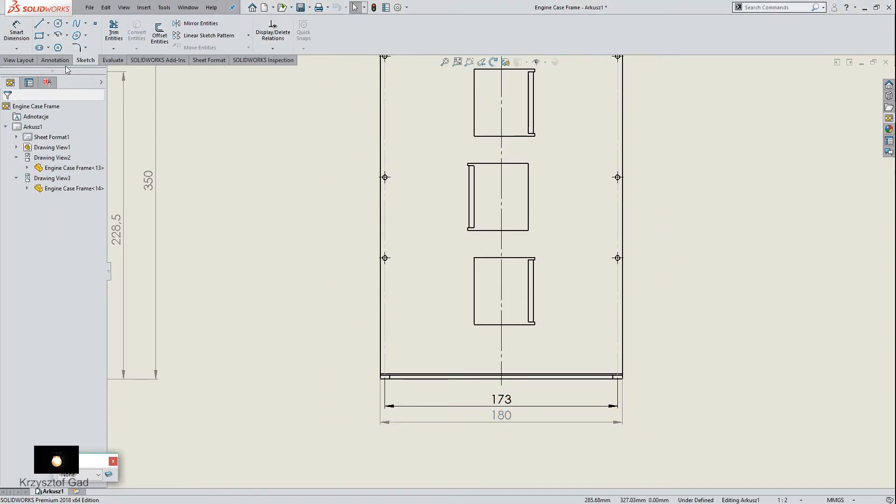
Step: Dimension the diameter of the lowest small hole on the left edge and prefix its text with "10 x"
{"action": "left_click", "coordinate": [17, 31]}
{"action": "scroll", "coordinate": [420, 276], "scroll_direction": "down", "scroll_amount": 6}
{"action": "left_click", "coordinate": [333, 366]}
{"action": "left_click", "coordinate": [461, 233]}
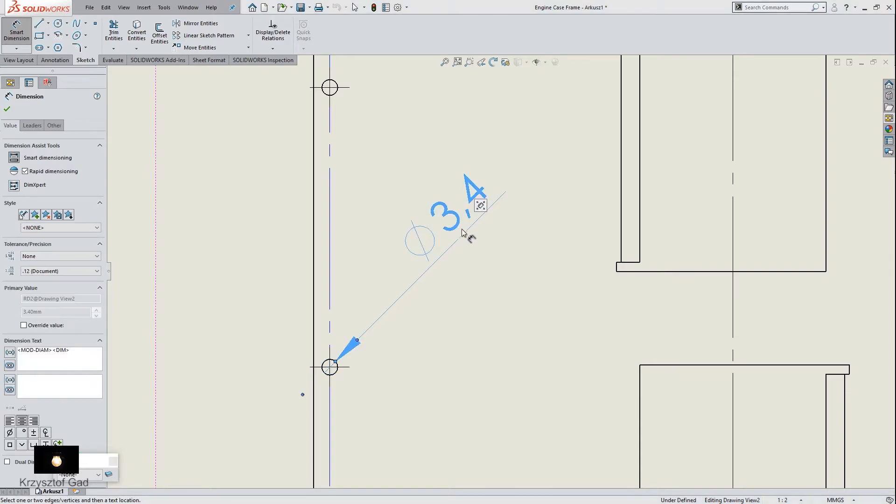
{"action": "mouse_move", "coordinate": [480, 205]}
{"action": "type", "text": "10 x"}
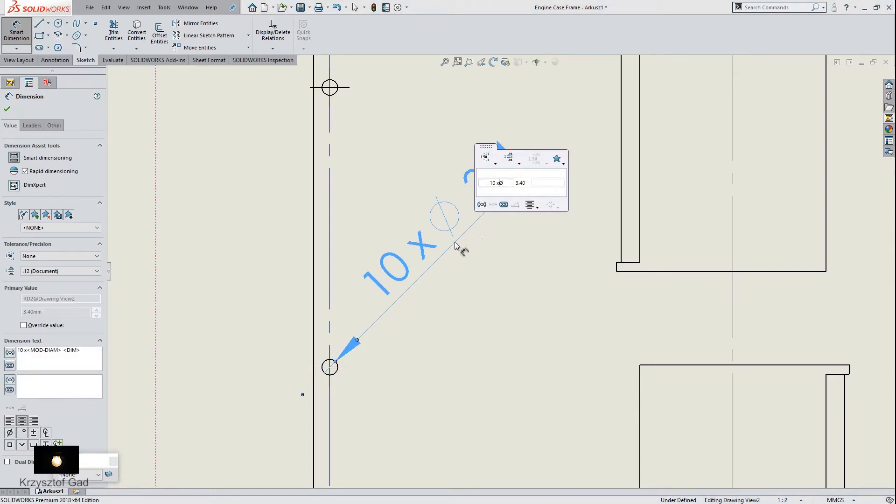
Step: Dimension the heights of the three rectangular cutouts, aligning the dimensions in one column on their right side
{"action": "scroll", "coordinate": [467, 266], "scroll_direction": "up", "scroll_amount": 4}
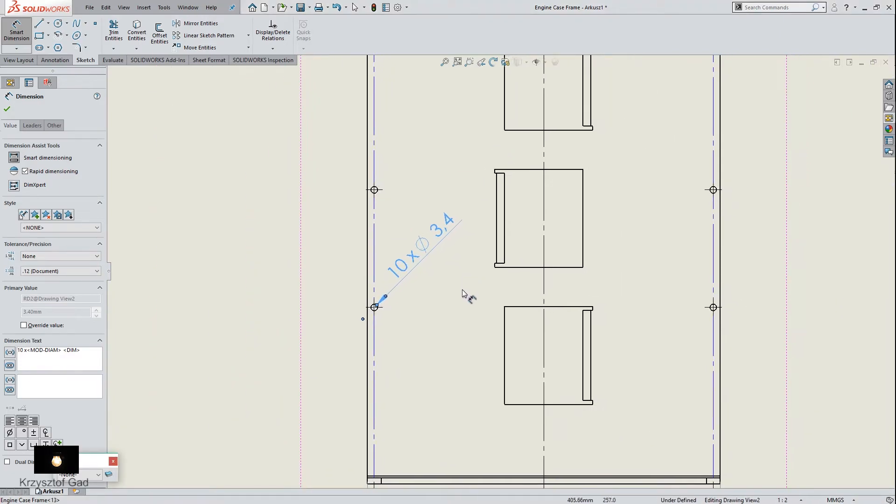
{"action": "middle_click_drag", "start_coordinate": [462, 287], "coordinate": [397, 267]}
{"action": "left_click", "coordinate": [441, 317]}
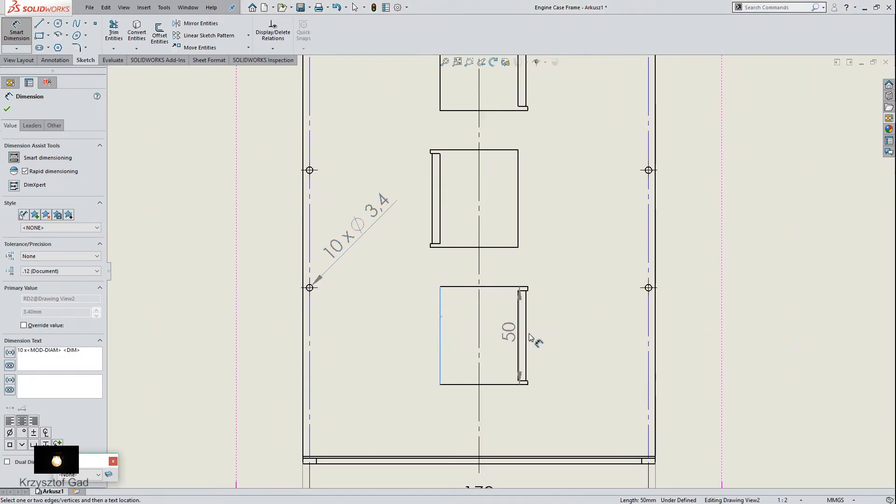
{"action": "left_click", "coordinate": [562, 343]}
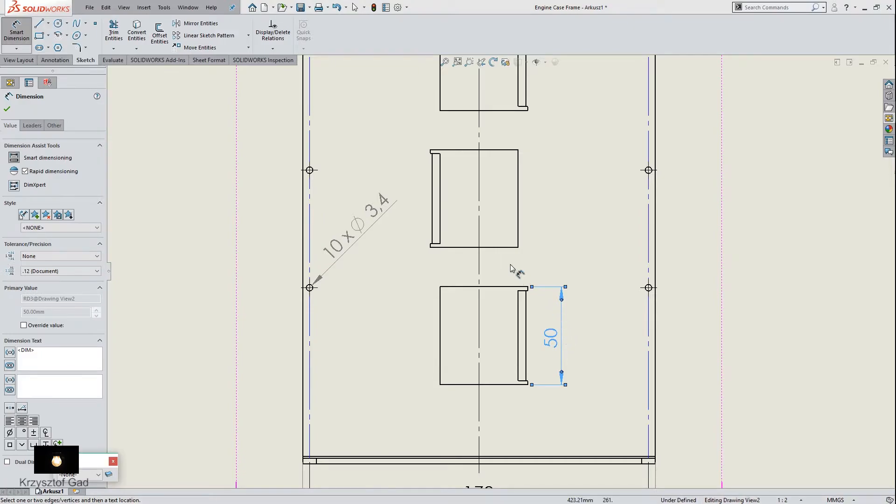
{"action": "left_click", "coordinate": [515, 225]}
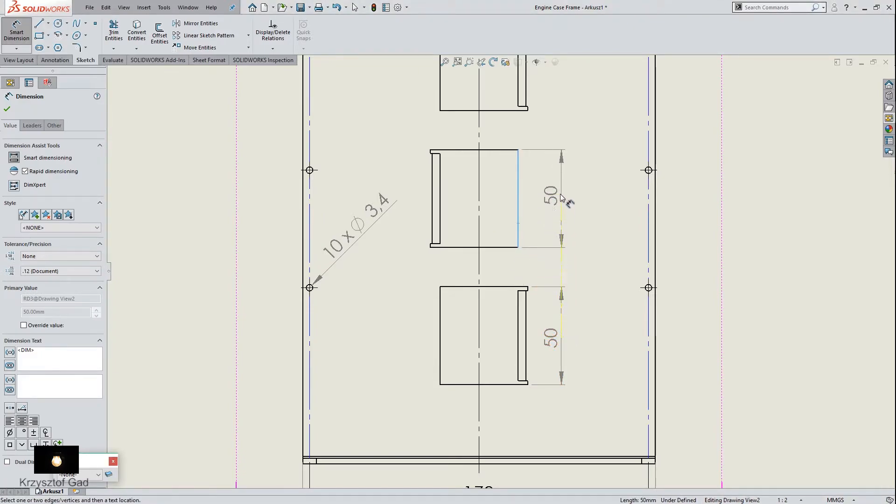
{"action": "left_click", "coordinate": [562, 196]}
{"action": "scroll", "coordinate": [528, 163], "scroll_direction": "up", "scroll_amount": 2}
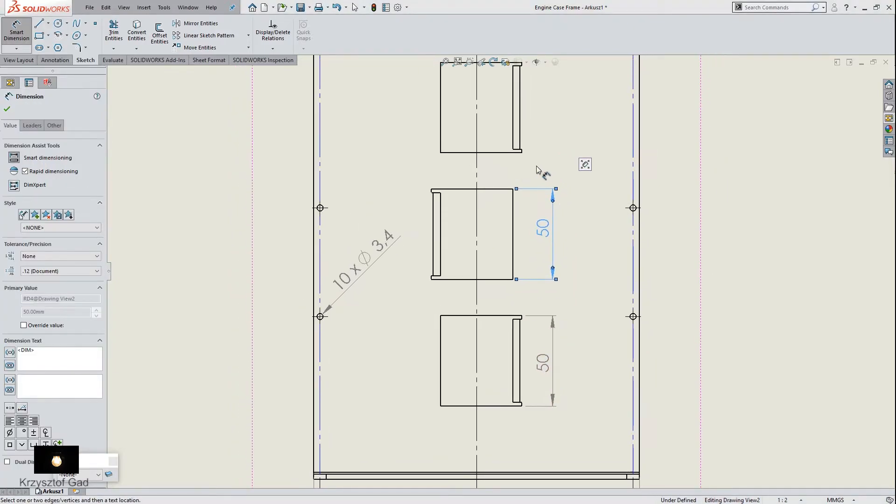
{"action": "left_click", "coordinate": [442, 144]}
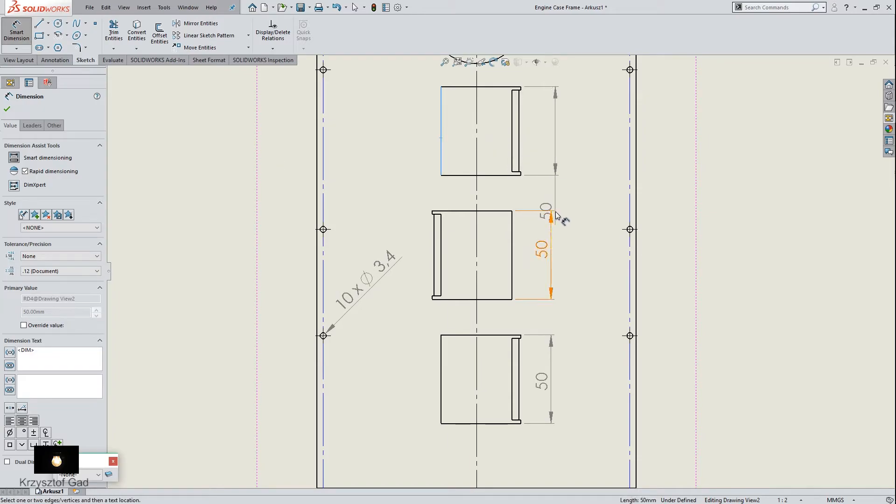
{"action": "left_click", "coordinate": [551, 131]}
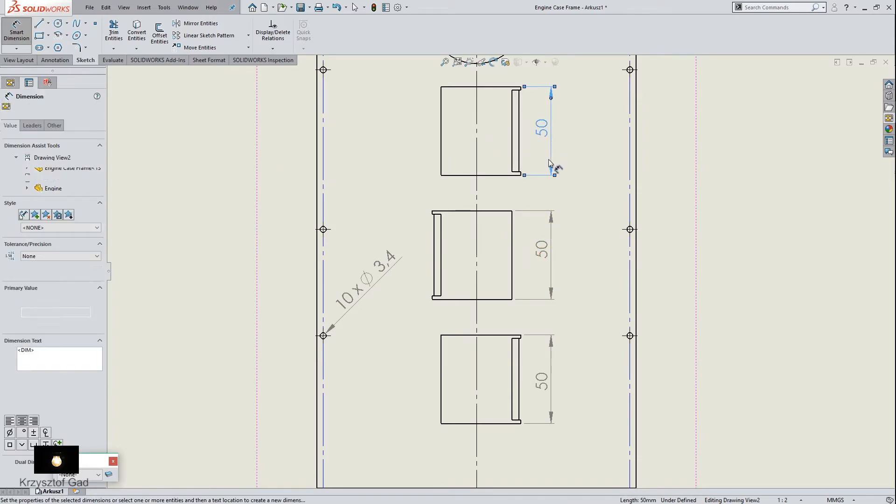
Step: Dimension the upper cutout's left edge to the vertical centre line and the width along its bottom edge
{"action": "scroll", "coordinate": [520, 237], "scroll_direction": "down", "scroll_amount": 1}
{"action": "left_click", "coordinate": [441, 115]}
{"action": "left_click", "coordinate": [480, 120]}
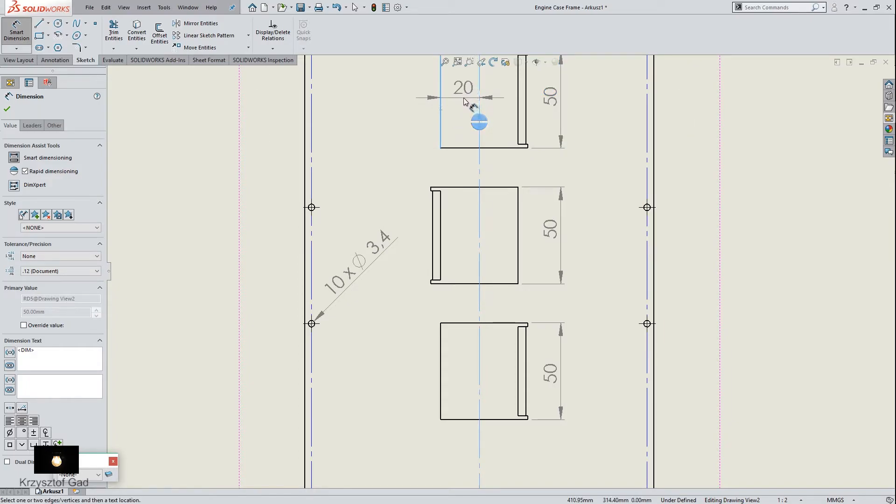
{"action": "left_click", "coordinate": [462, 99]}
{"action": "key", "text": "Escape"}
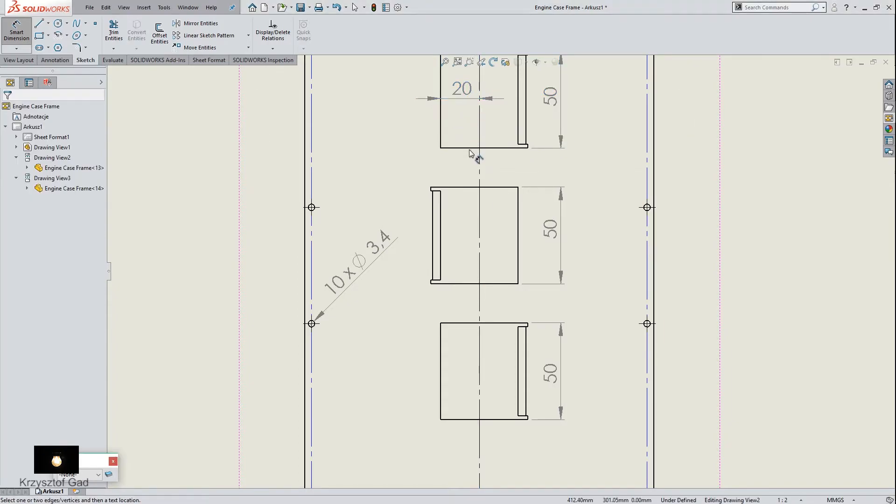
{"action": "left_click", "coordinate": [469, 148]}
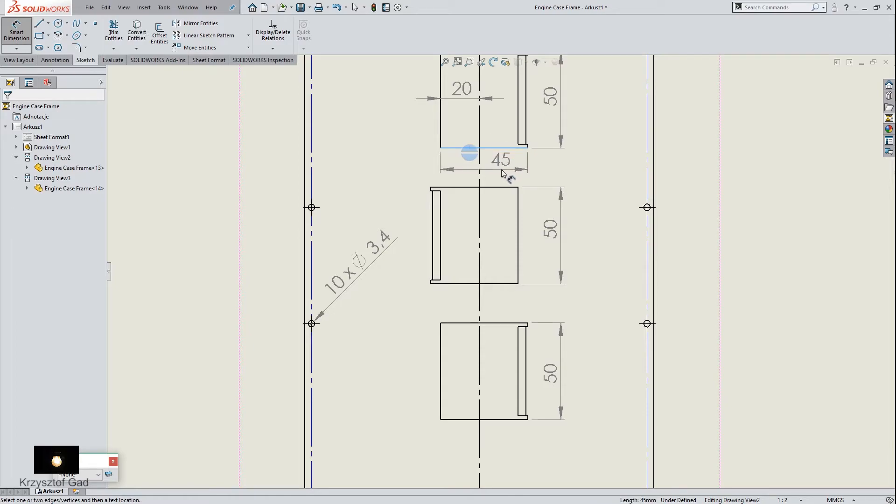
{"action": "left_click", "coordinate": [501, 169]}
Step: Dimension the middle cutout's right edge to the vertical centre line and the width along its bottom edge
{"action": "left_click", "coordinate": [517, 236]}
{"action": "left_click", "coordinate": [499, 255]}
{"action": "key", "text": "Escape"}
{"action": "left_click", "coordinate": [502, 284]}
{"action": "left_click", "coordinate": [458, 304]}
Step: Dimension the lowest cutout's left edge to the vertical centre line and the width along its bottom edge
{"action": "left_click", "coordinate": [441, 358]}
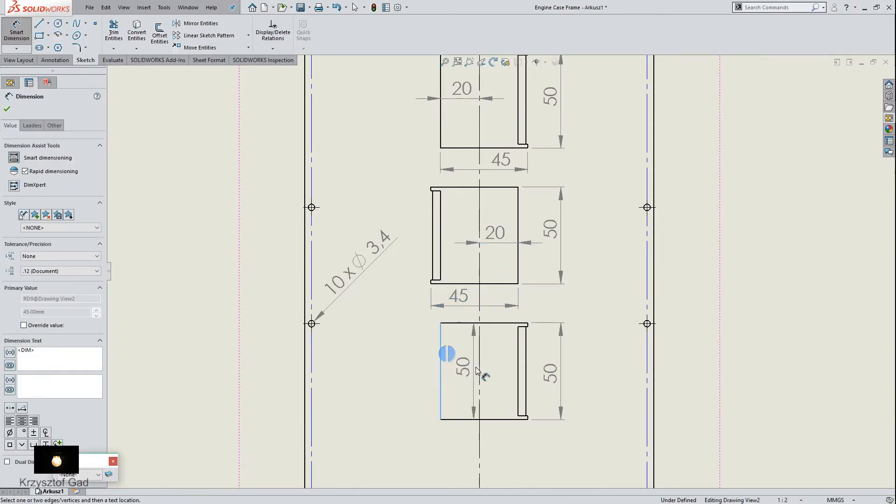
{"action": "left_click", "coordinate": [480, 372]}
{"action": "left_click", "coordinate": [464, 378]}
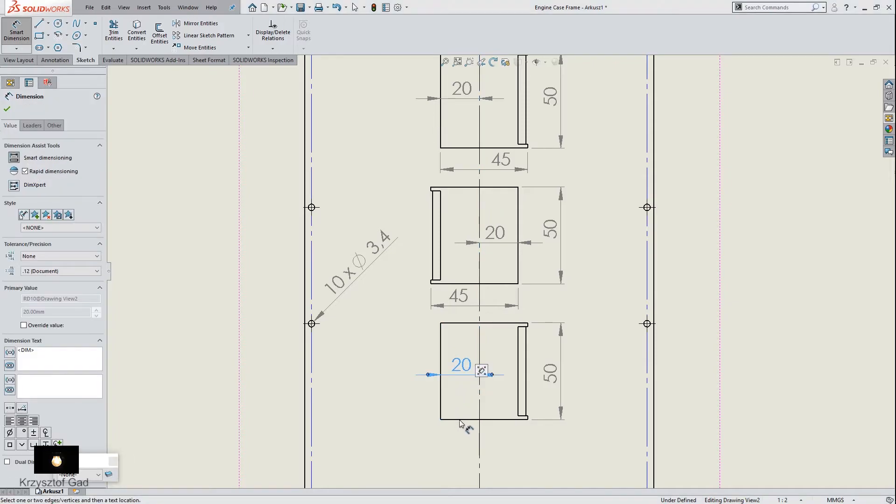
{"action": "left_click", "coordinate": [485, 428]}
{"action": "left_click", "coordinate": [494, 419]}
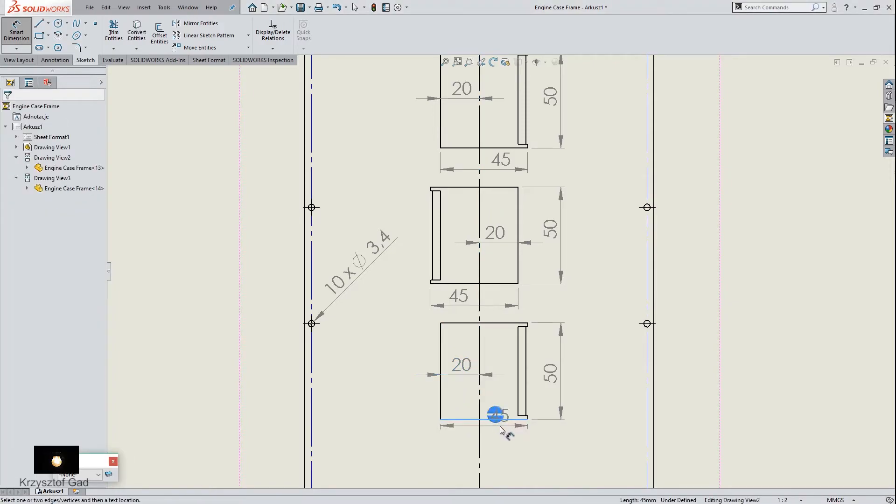
{"action": "left_click", "coordinate": [503, 451]}
Step: Dimension the large circular hole's diameter and the radii of the two rounded upper corners of the outline
{"action": "scroll", "coordinate": [502, 451], "scroll_direction": "down", "scroll_amount": 5}
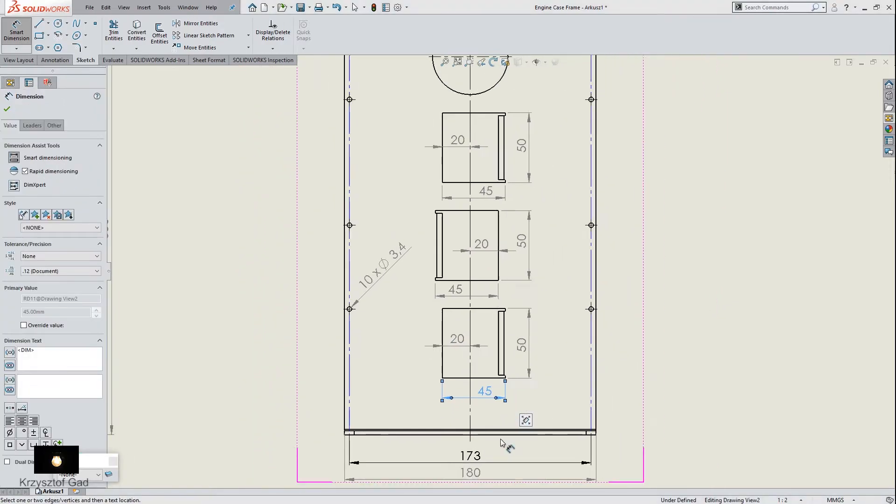
{"action": "scroll", "coordinate": [504, 192], "scroll_direction": "up", "scroll_amount": 2}
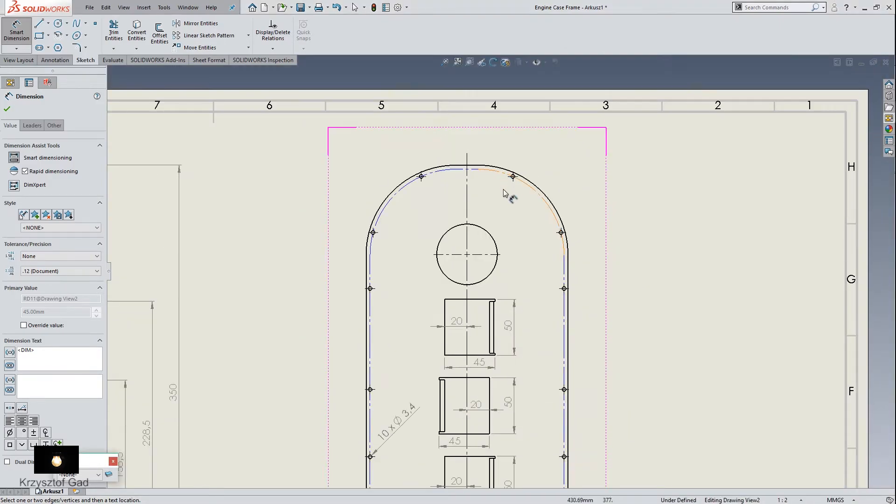
{"action": "left_click", "coordinate": [488, 235]}
{"action": "left_click", "coordinate": [489, 216]}
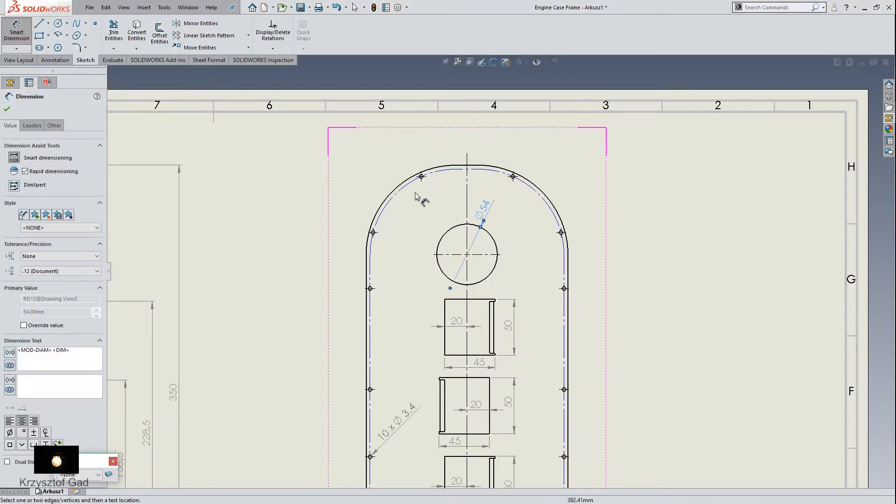
{"action": "left_click", "coordinate": [396, 191]}
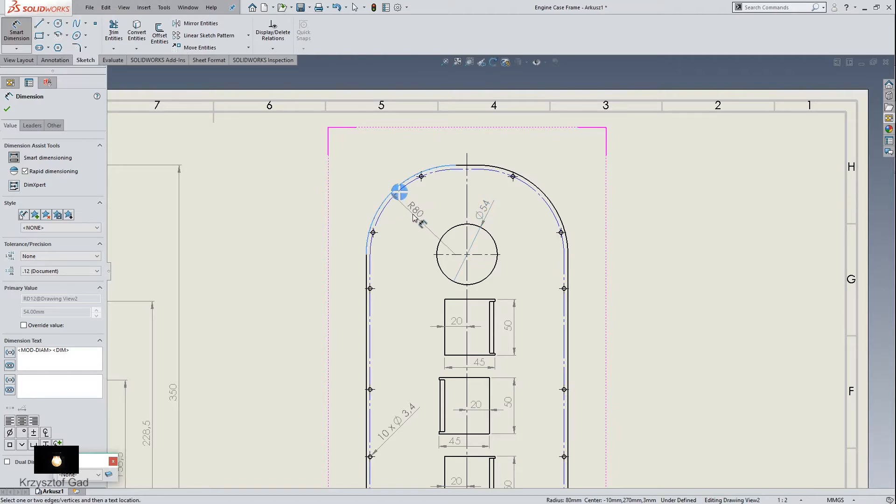
{"action": "left_click", "coordinate": [413, 217]}
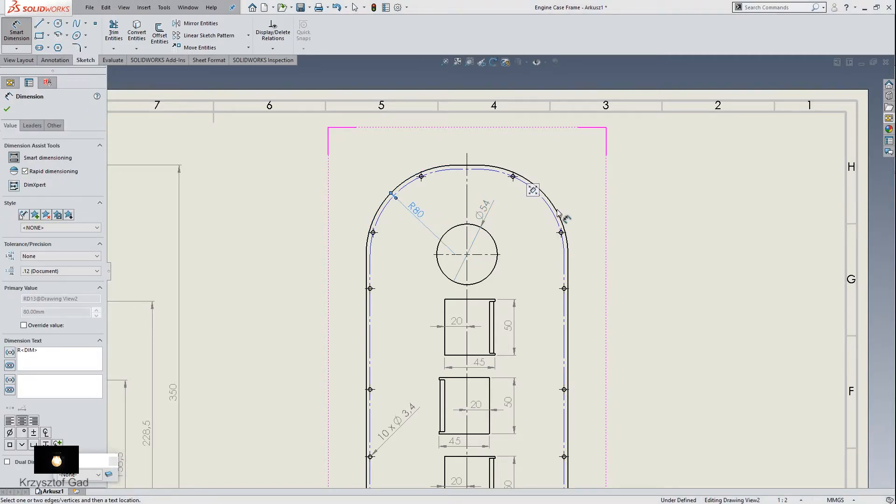
{"action": "left_click", "coordinate": [558, 212]}
{"action": "left_click", "coordinate": [537, 229]}
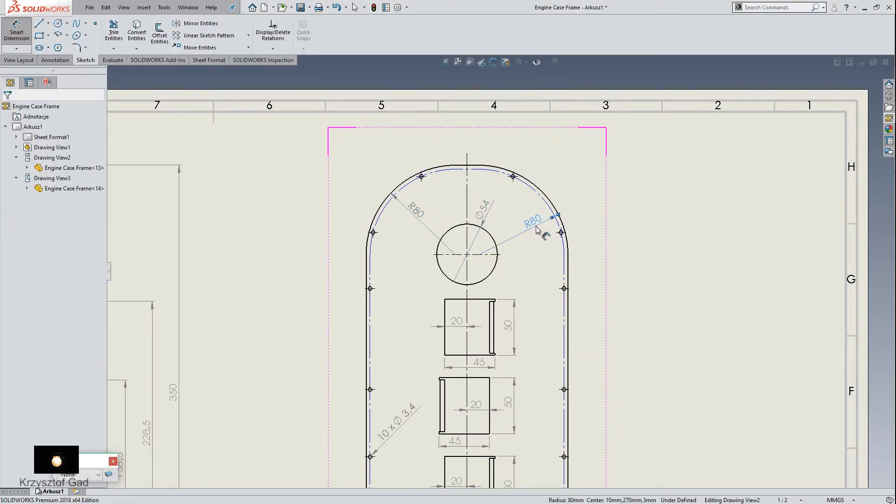
Step: Dimension the large hole's centre from the top edge and the plate's left edge to the vertical centre line
{"action": "left_click", "coordinate": [462, 167]}
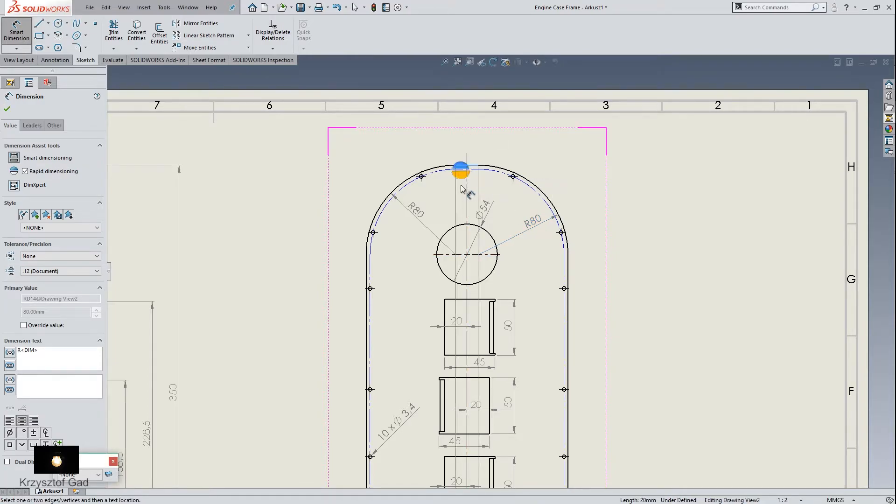
{"action": "left_click", "coordinate": [493, 276]}
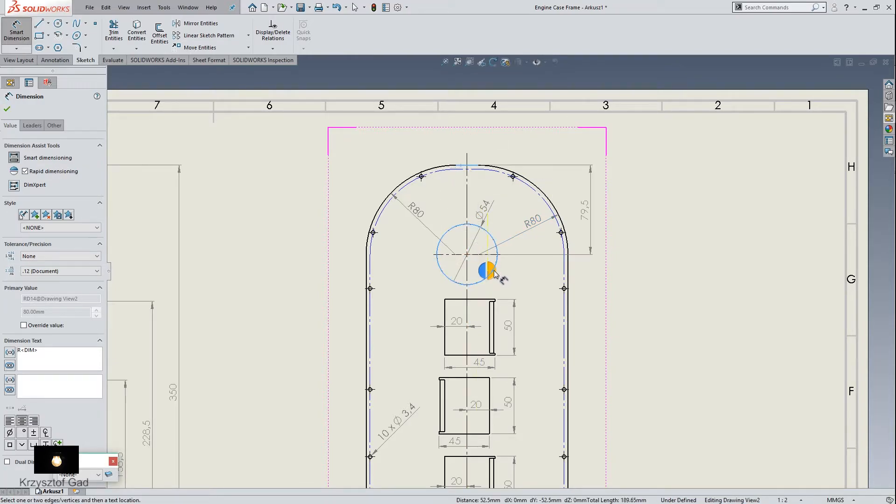
{"action": "left_click", "coordinate": [595, 220]}
{"action": "left_click", "coordinate": [369, 277]}
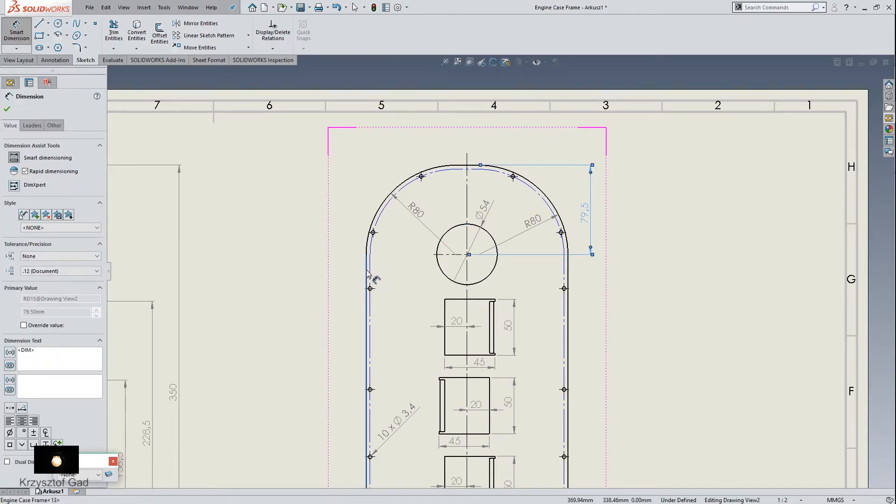
{"action": "left_click", "coordinate": [468, 206]}
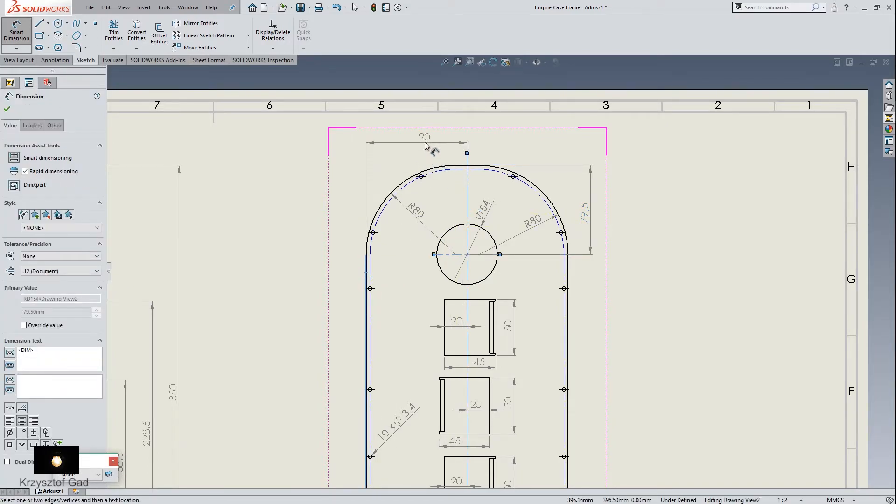
{"action": "left_click", "coordinate": [417, 145]}
{"action": "scroll", "coordinate": [416, 238], "scroll_direction": "up", "scroll_amount": 3}
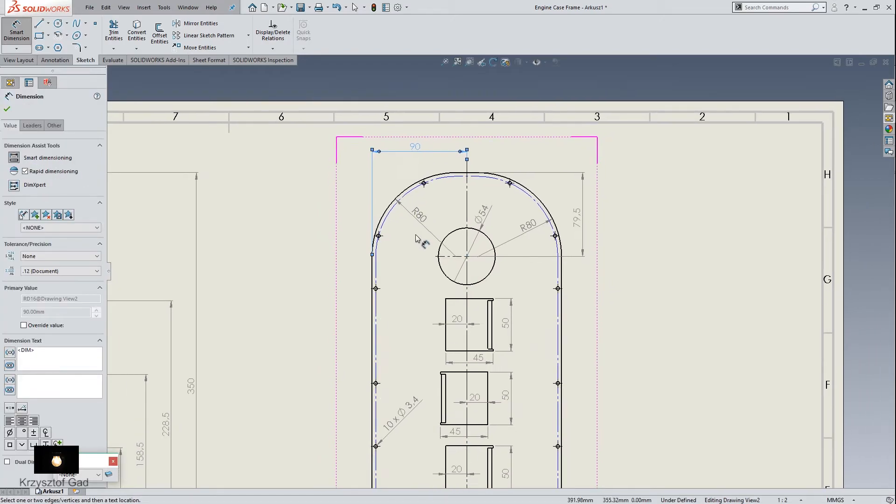
{"action": "scroll", "coordinate": [416, 236], "scroll_direction": "up", "scroll_amount": 1}
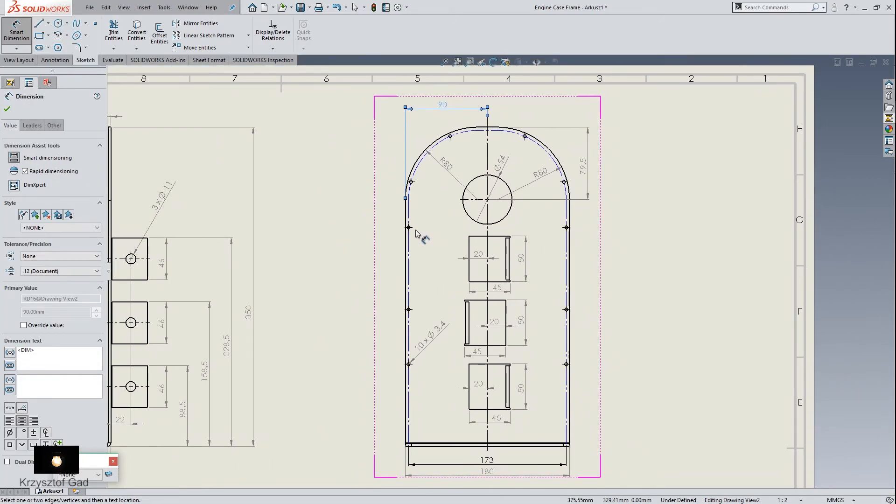
{"action": "scroll", "coordinate": [416, 236], "scroll_direction": "down", "scroll_amount": 1}
{"action": "left_click", "coordinate": [7, 110]}
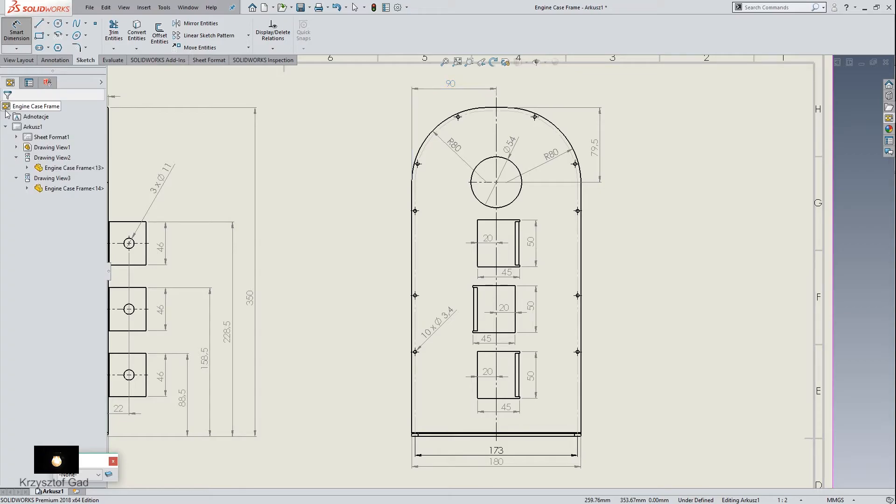
Step: Start vertical ordinate dimensions from the plate's bottom edge and add the two lowest small holes along the left edge
{"action": "left_click", "coordinate": [16, 48]}
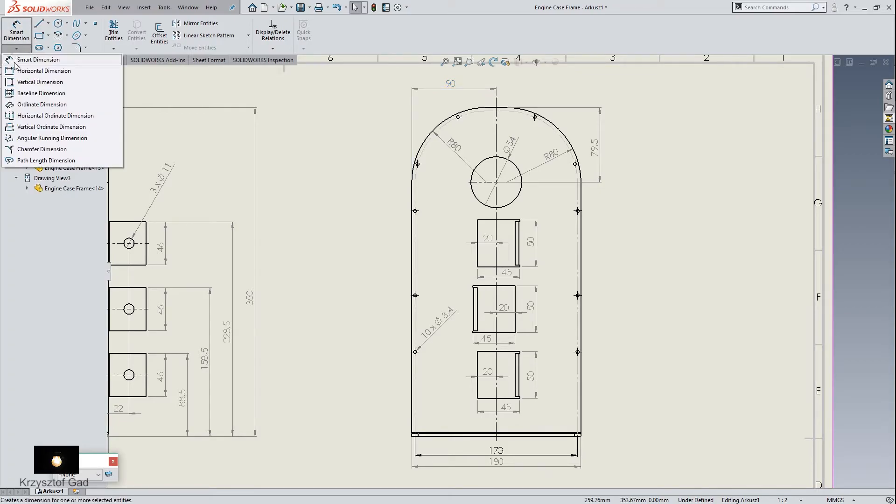
{"action": "left_click", "coordinate": [35, 126]}
{"action": "scroll", "coordinate": [122, 201], "scroll_direction": "down", "scroll_amount": 1}
{"action": "scroll", "coordinate": [393, 353], "scroll_direction": "down", "scroll_amount": 3}
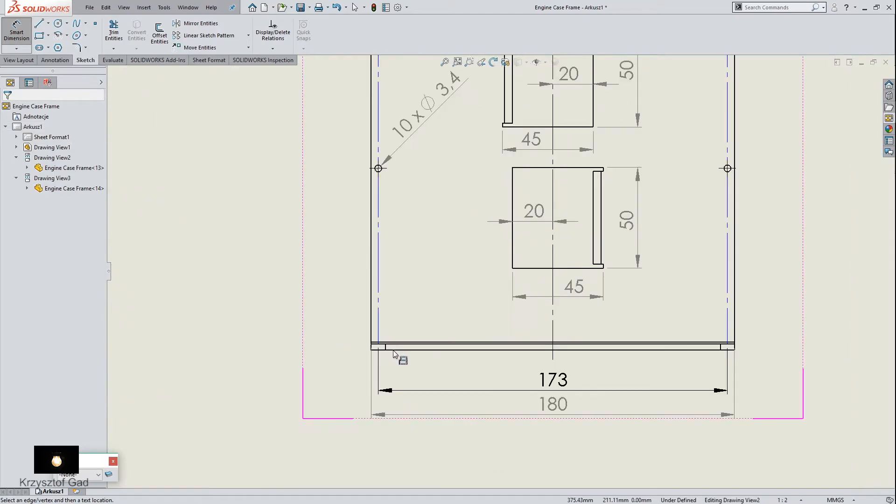
{"action": "left_click", "coordinate": [396, 349]}
{"action": "scroll", "coordinate": [393, 343], "scroll_direction": "up", "scroll_amount": 2}
{"action": "scroll", "coordinate": [383, 182], "scroll_direction": "down", "scroll_amount": 5}
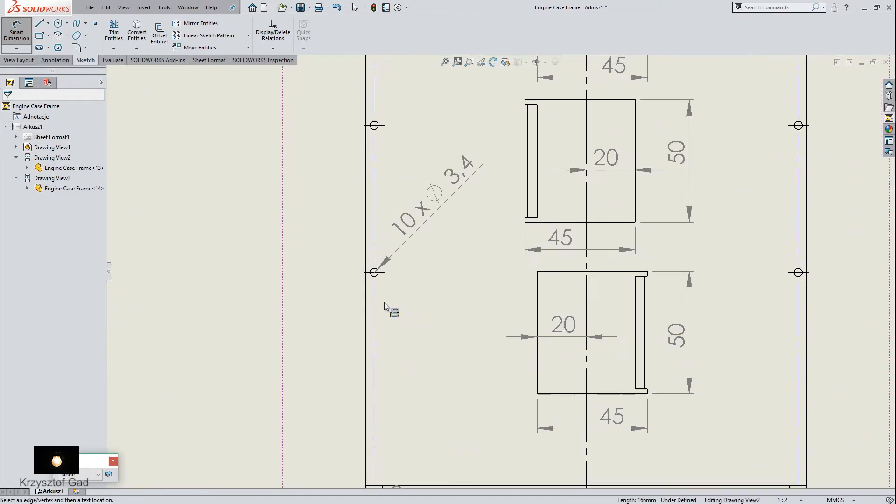
{"action": "left_click", "coordinate": [374, 320]}
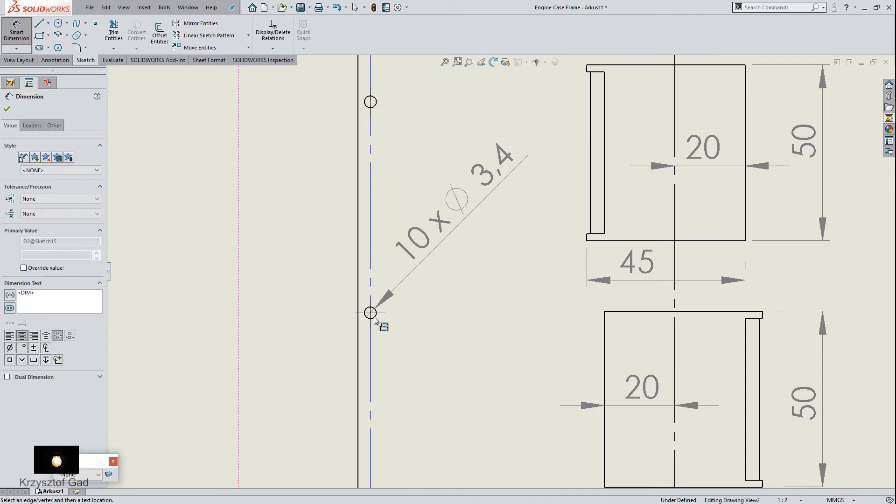
{"action": "scroll", "coordinate": [322, 312], "scroll_direction": "up", "scroll_amount": 2}
{"action": "scroll", "coordinate": [394, 271], "scroll_direction": "down", "scroll_amount": 2}
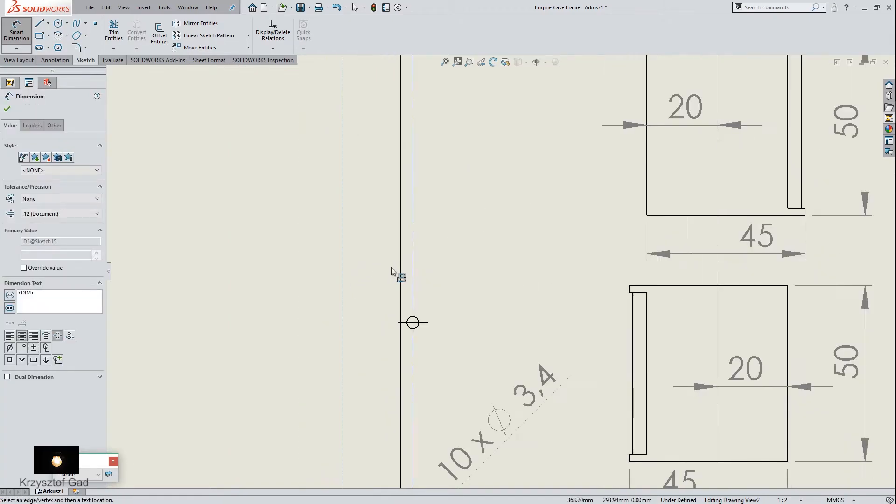
{"action": "left_click", "coordinate": [417, 327]}
Step: Extend the vertical ordinate dimensions to the three upper small holes on the plate's left half
{"action": "scroll", "coordinate": [430, 243], "scroll_direction": "up", "scroll_amount": 2}
{"action": "scroll", "coordinate": [432, 259], "scroll_direction": "down", "scroll_amount": 2}
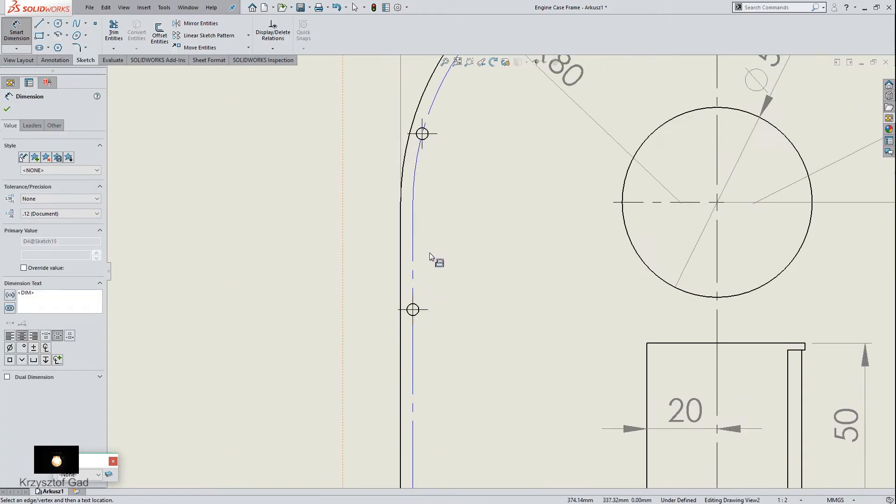
{"action": "left_click", "coordinate": [413, 320]}
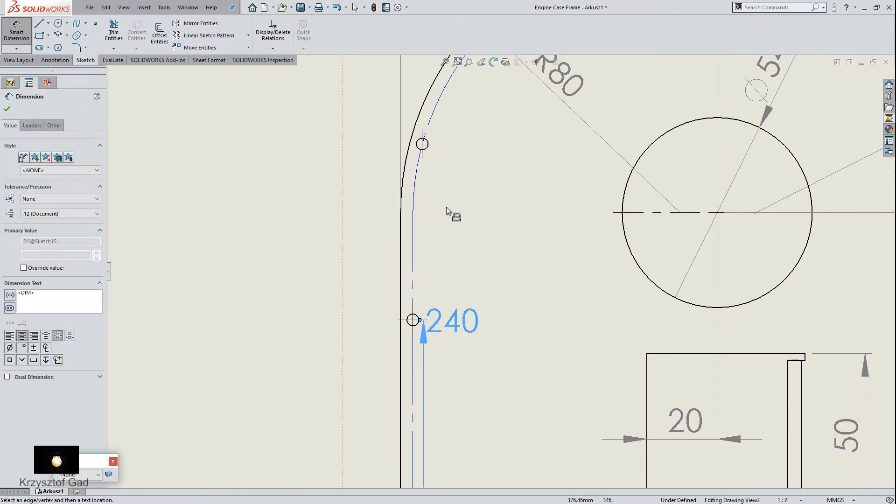
{"action": "left_click", "coordinate": [423, 145]}
{"action": "scroll", "coordinate": [437, 164], "scroll_direction": "up", "scroll_amount": 2}
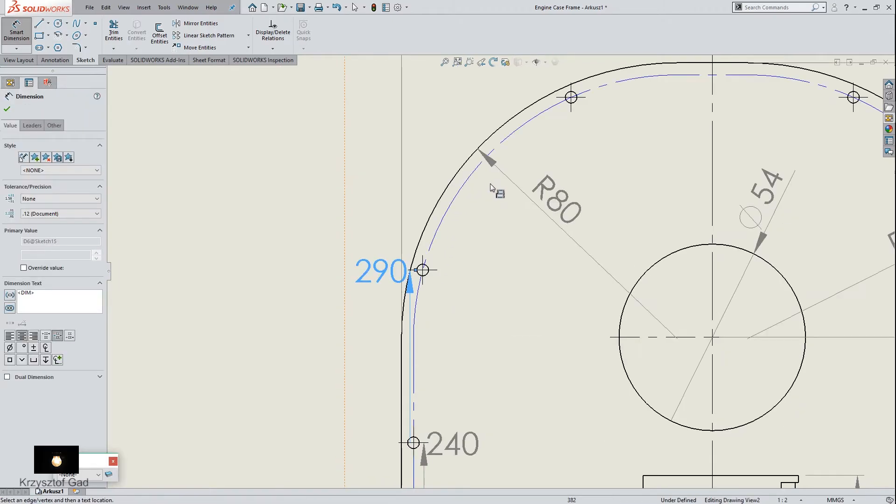
{"action": "scroll", "coordinate": [486, 183], "scroll_direction": "down", "scroll_amount": 2}
{"action": "left_click", "coordinate": [571, 144]}
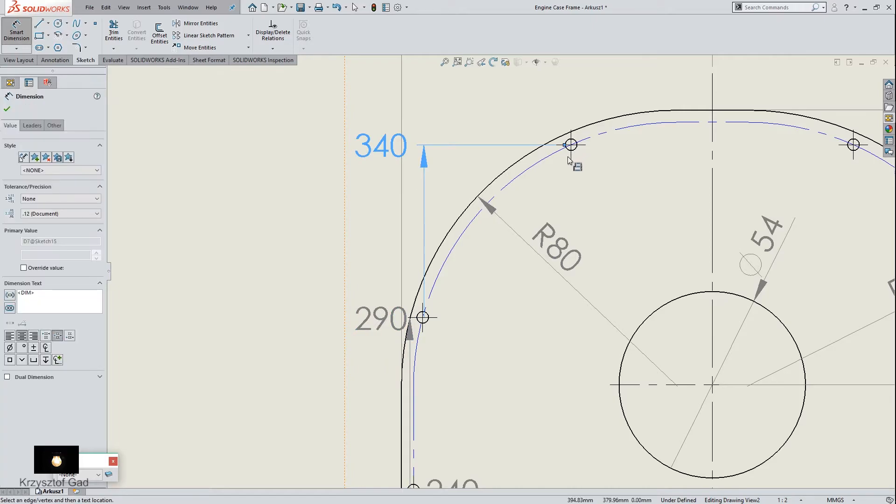
{"action": "scroll", "coordinate": [540, 172], "scroll_direction": "up", "scroll_amount": 4}
{"action": "scroll", "coordinate": [496, 220], "scroll_direction": "up", "scroll_amount": 2}
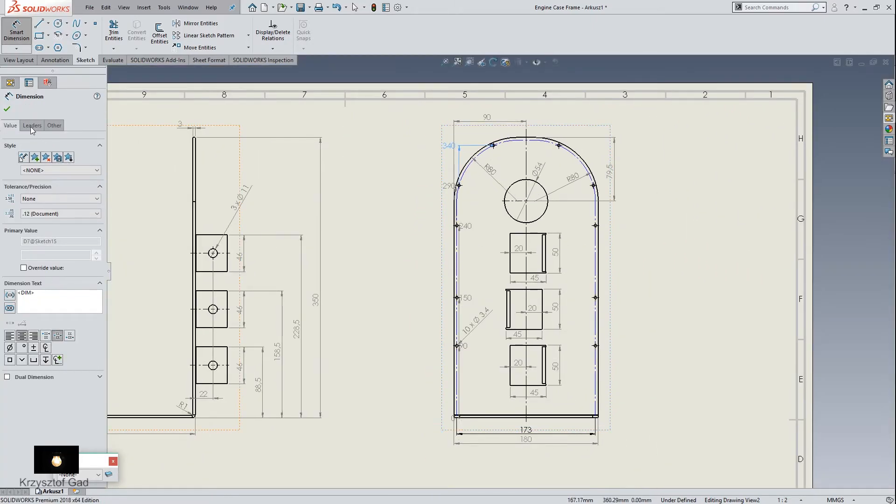
{"action": "left_click", "coordinate": [8, 110]}
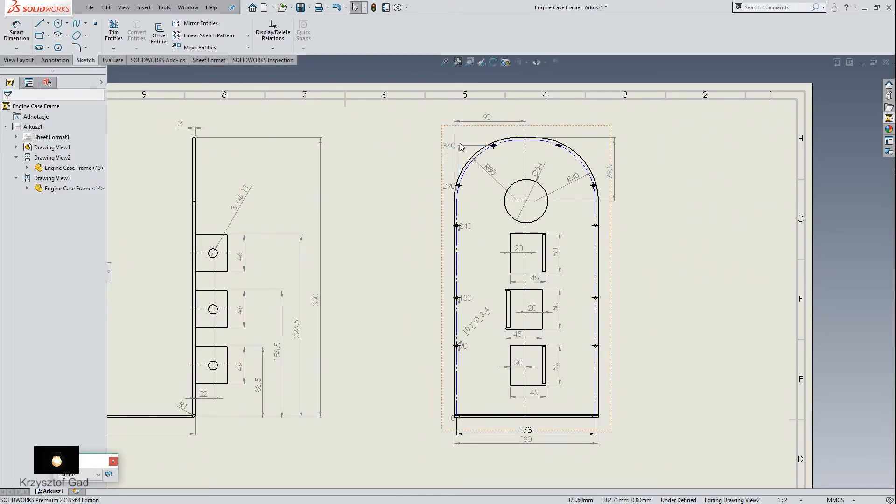
Step: Move the column of vertical ordinate dimensions outside the plate, to the left of its outline
{"action": "left_click_drag", "start_coordinate": [458, 145], "coordinate": [438, 156]}
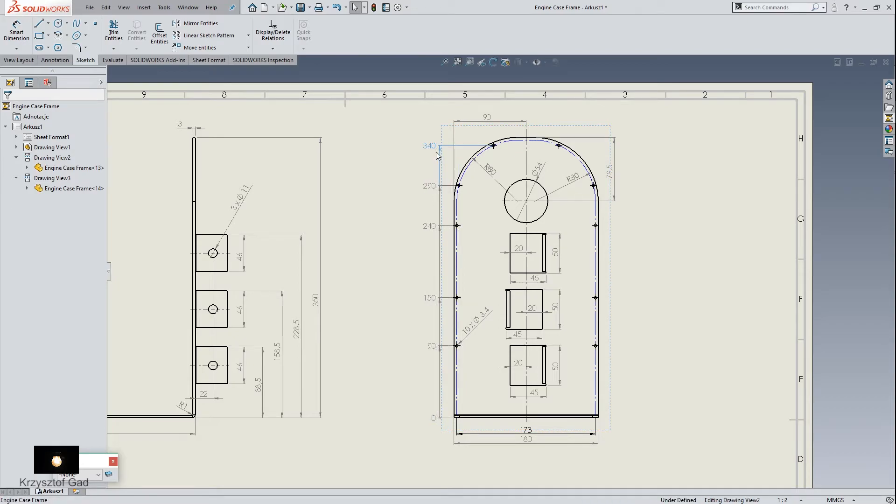
{"action": "left_click", "coordinate": [387, 229]}
{"action": "scroll", "coordinate": [380, 284], "scroll_direction": "down", "scroll_amount": 2}
{"action": "scroll", "coordinate": [380, 284], "scroll_direction": "down", "scroll_amount": 1}
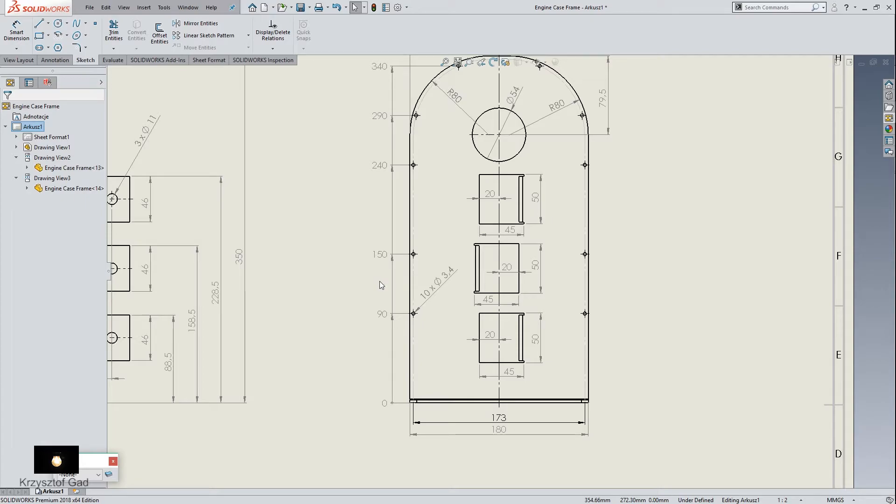
Step: Start a new model view of the Engine Case Frame part using the Flat pattern orientation
{"action": "key", "text": "f"}
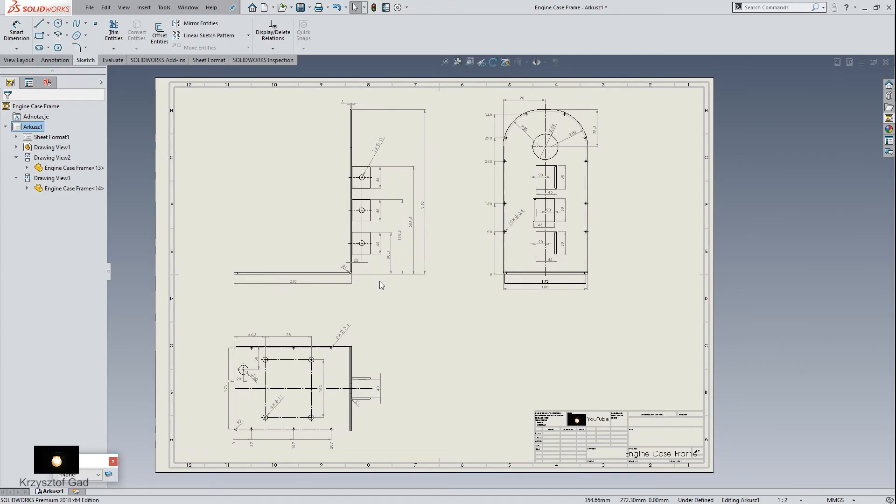
{"action": "left_click", "coordinate": [28, 61]}
{"action": "left_click", "coordinate": [38, 35]}
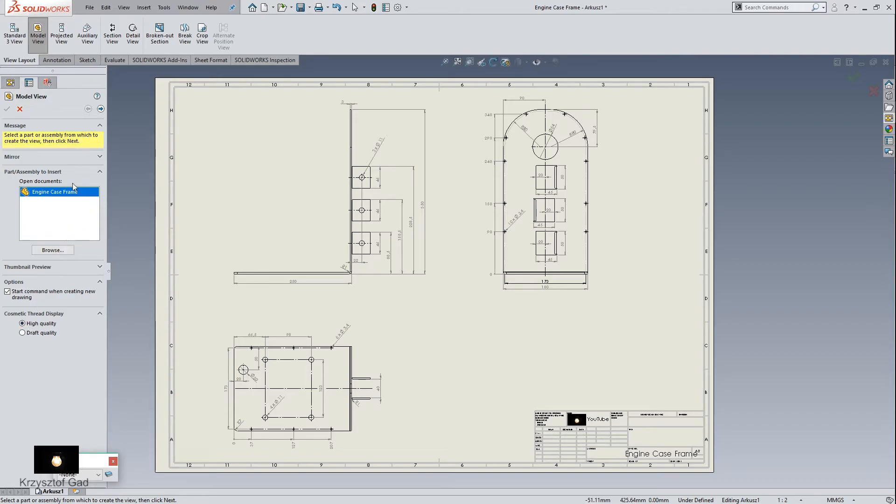
{"action": "left_click", "coordinate": [100, 109]}
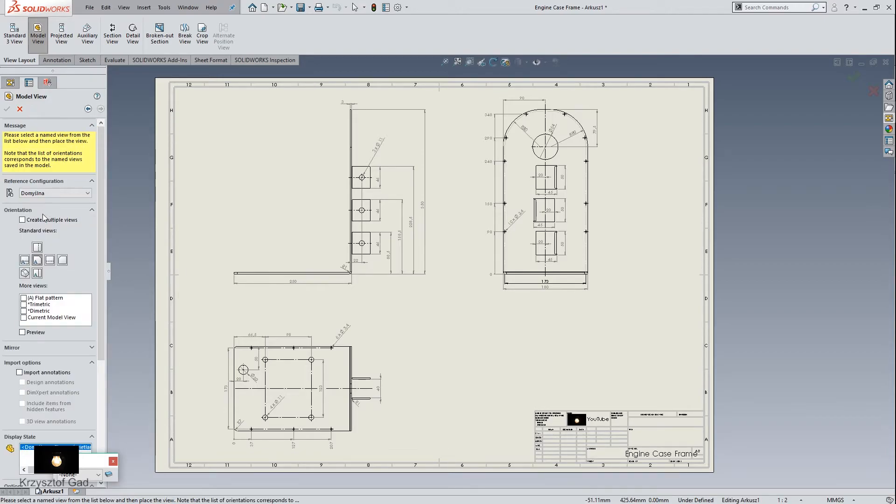
{"action": "left_click", "coordinate": [49, 299]}
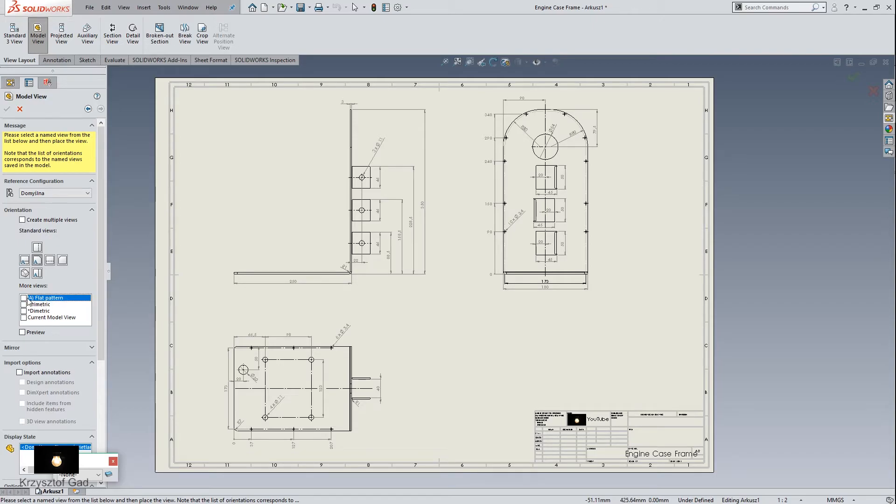
{"action": "left_click", "coordinate": [24, 298]}
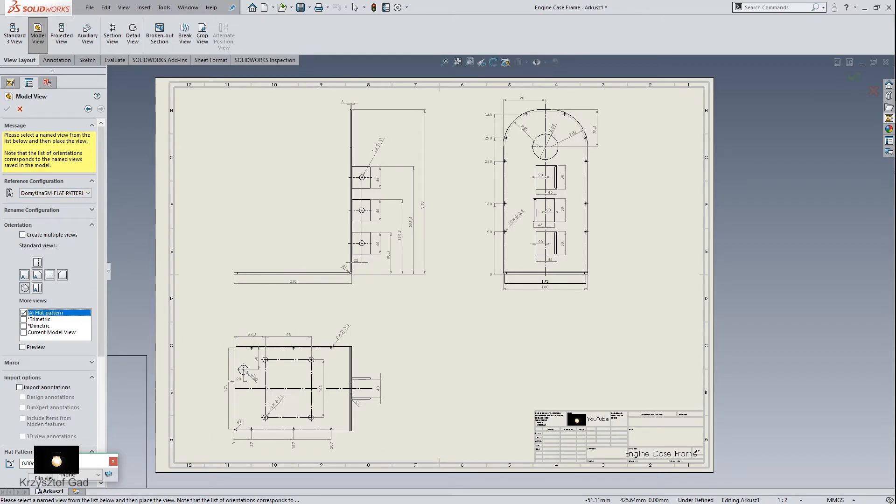
Step: Set the flat pattern view to the Hidden Lines Visible display style and the 1:2 sheet scale
{"action": "scroll", "coordinate": [58, 364], "scroll_direction": "down", "scroll_amount": 5}
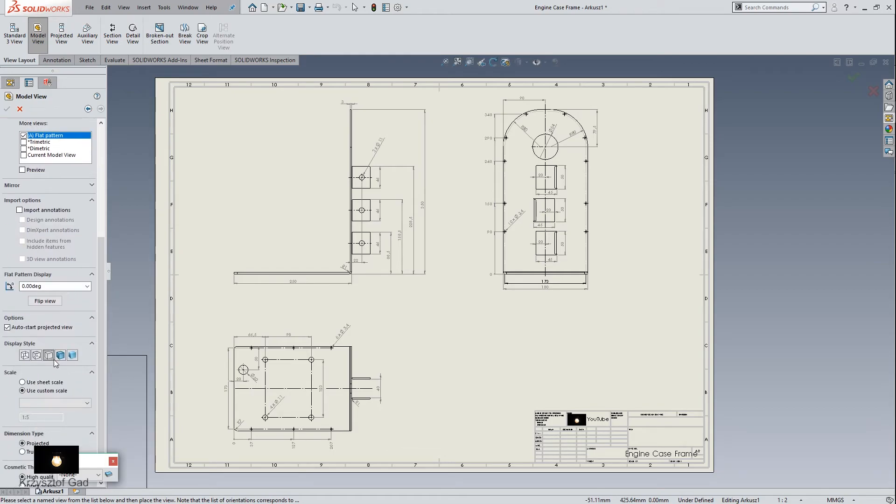
{"action": "left_click", "coordinate": [37, 356]}
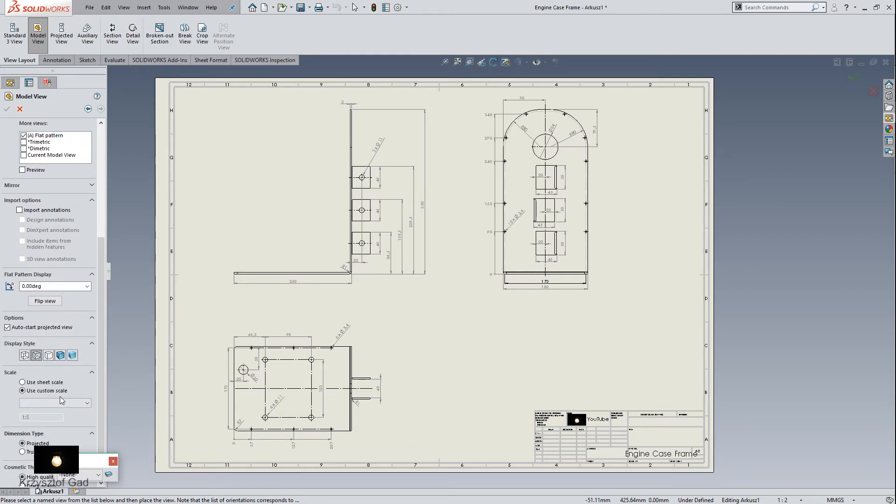
{"action": "left_click", "coordinate": [22, 382]}
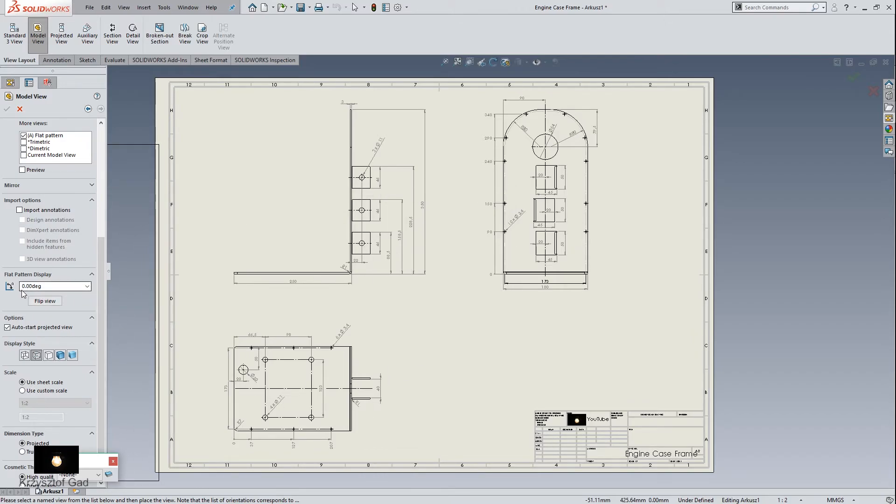
Step: Rotate the flat pattern by 270 degrees and place it in the free area between the plan view and the arched view, above the title block
{"action": "left_click_drag", "start_coordinate": [23, 285], "coordinate": [95, 291]}
{"action": "type", "text": "90"}
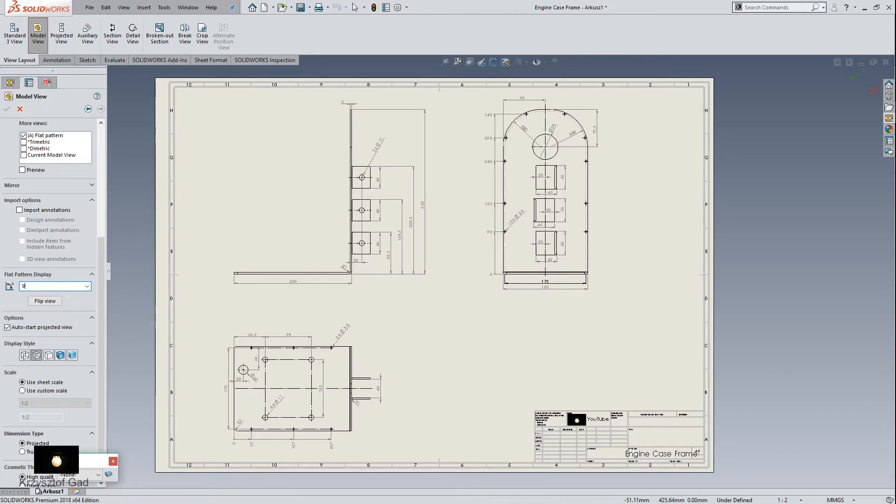
{"action": "key", "text": "BackSpace"}
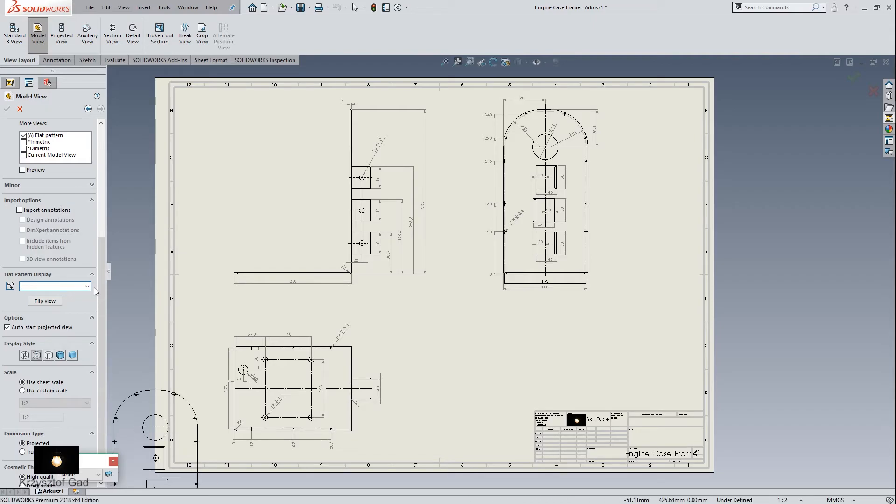
{"action": "type", "text": "270"}
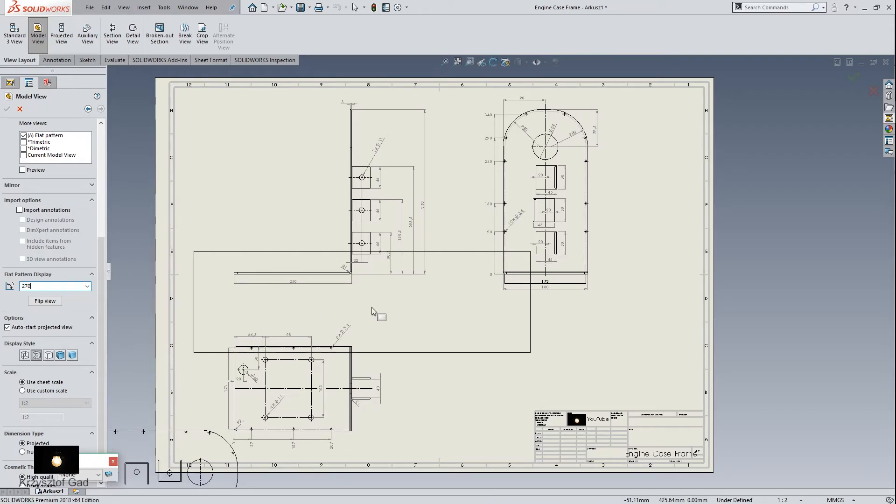
{"action": "left_click", "coordinate": [533, 354]}
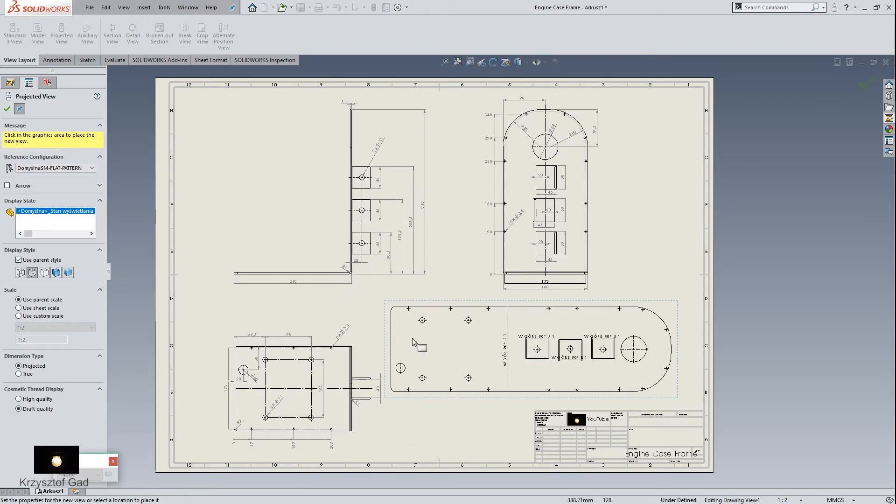
{"action": "left_click", "coordinate": [7, 108]}
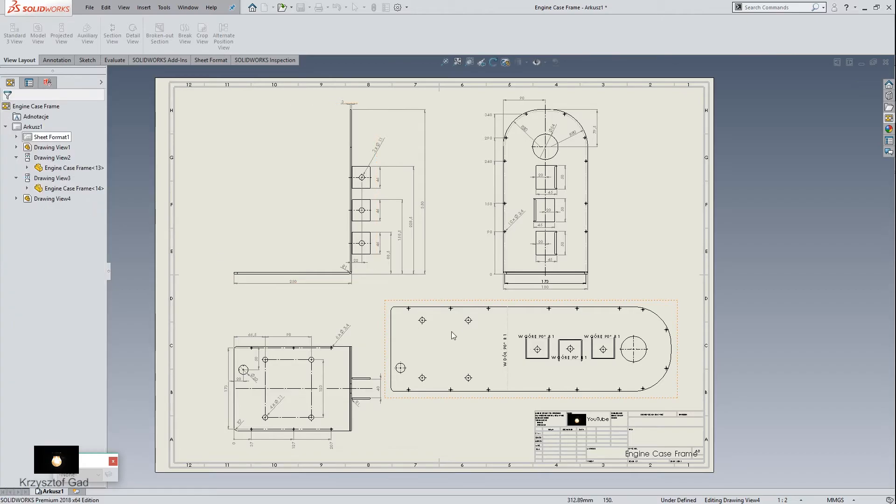
Step: Hide the four automatic bend notes in the flat pattern view, at the long bend line and at the three tabs
{"action": "left_click", "coordinate": [505, 351]}
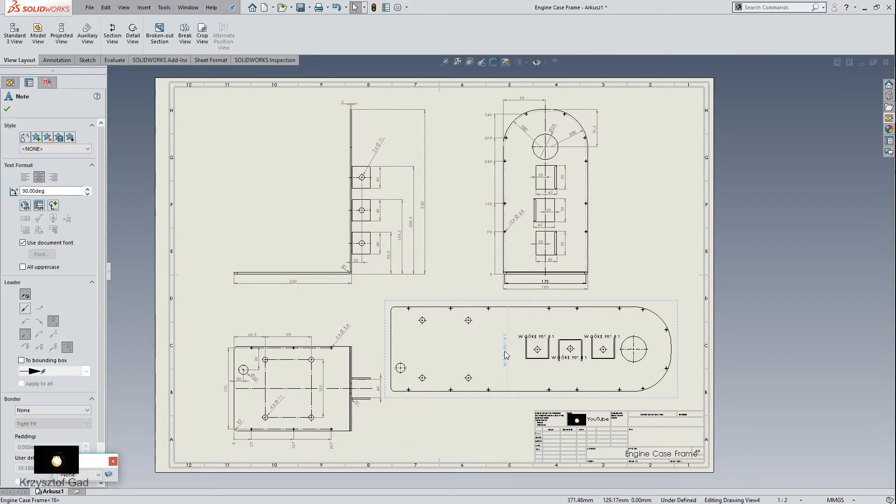
{"action": "right_click", "coordinate": [505, 352]}
{"action": "left_click", "coordinate": [527, 332]}
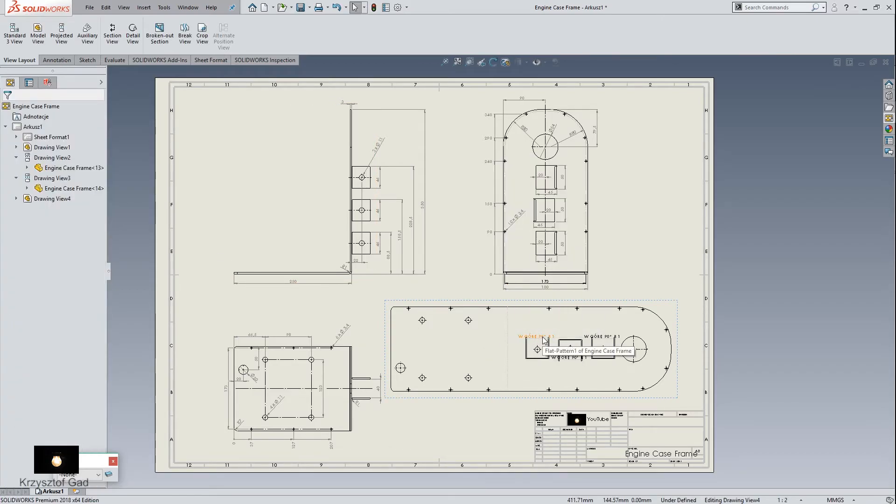
{"action": "right_click", "coordinate": [543, 337]}
{"action": "left_click", "coordinate": [563, 317]}
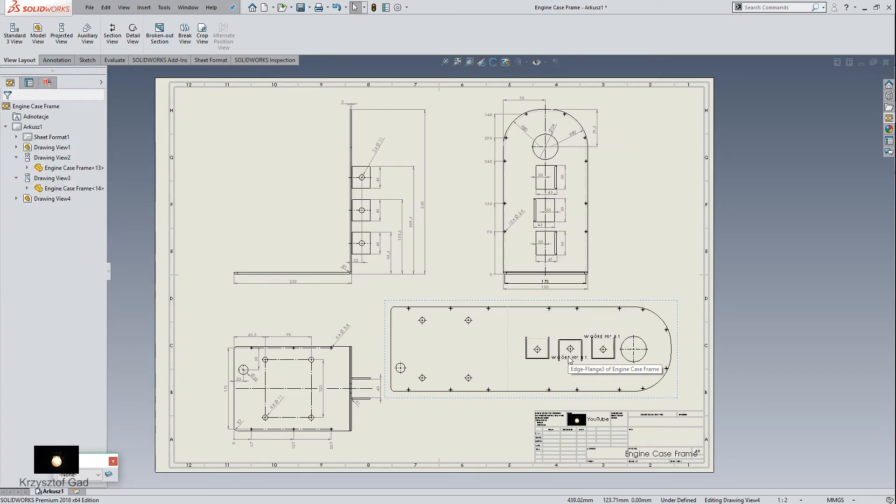
{"action": "left_click", "coordinate": [573, 357]}
{"action": "right_click", "coordinate": [574, 357]}
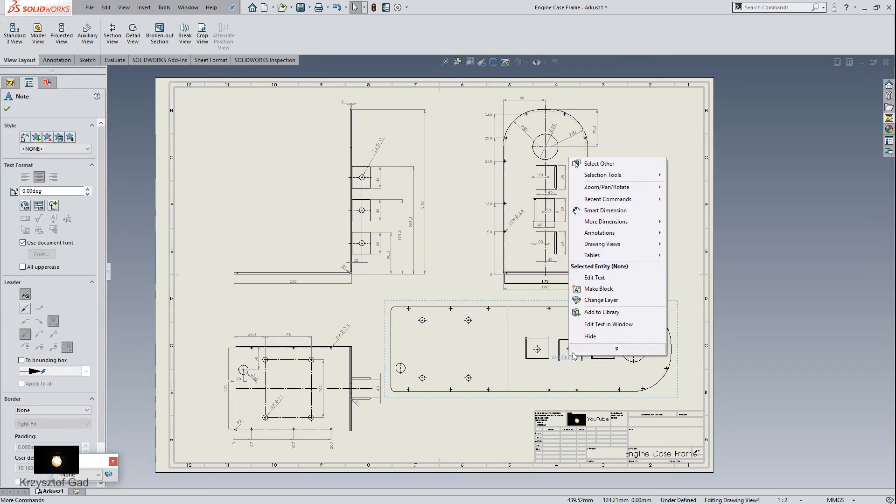
{"action": "left_click", "coordinate": [593, 337]}
{"action": "right_click", "coordinate": [601, 337]}
{"action": "left_click", "coordinate": [622, 317]}
Step: Add a leaderless note "BEND DOWN 90°" with the degree symbol above the middle tab of the flat pattern
{"action": "scroll", "coordinate": [606, 333], "scroll_direction": "down", "scroll_amount": 10}
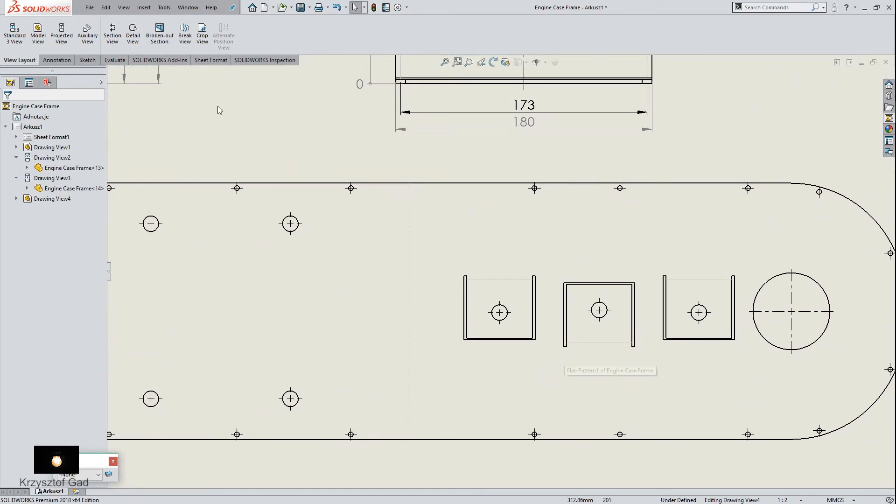
{"action": "left_click", "coordinate": [68, 60]}
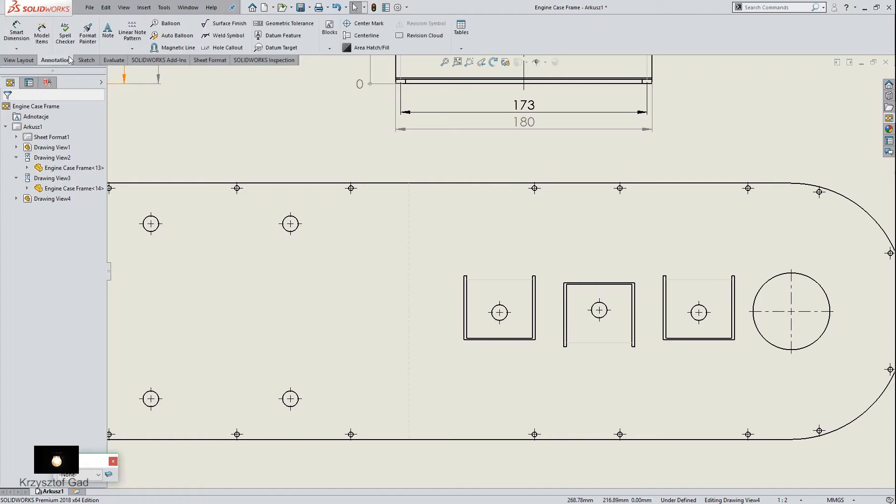
{"action": "left_click", "coordinate": [108, 32]}
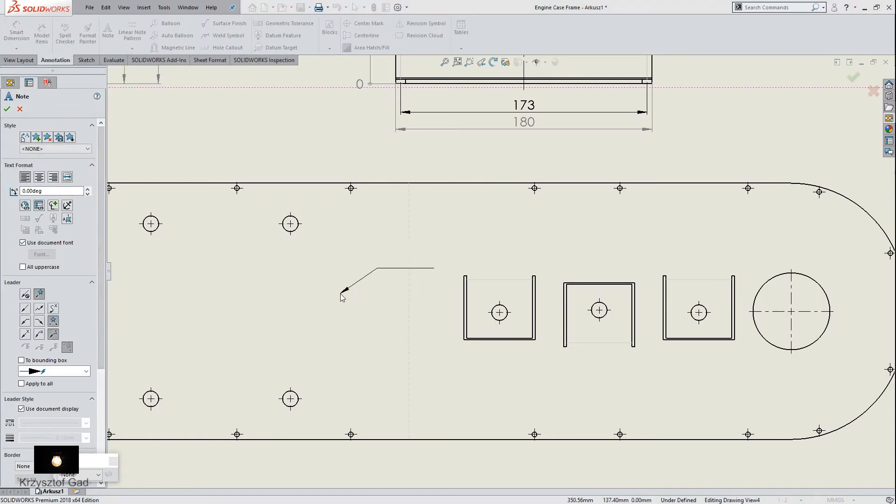
{"action": "left_click", "coordinate": [27, 295]}
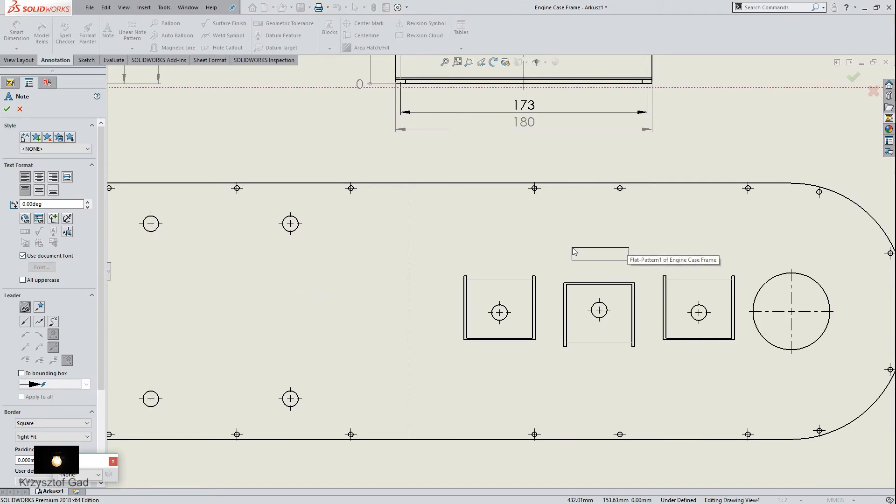
{"action": "left_click", "coordinate": [574, 252]}
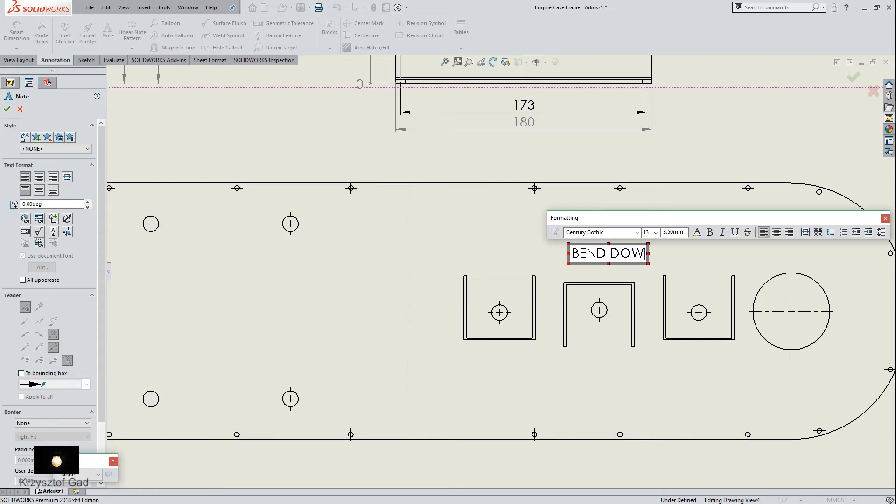
{"action": "type", "text": "BEND DOWN 90"}
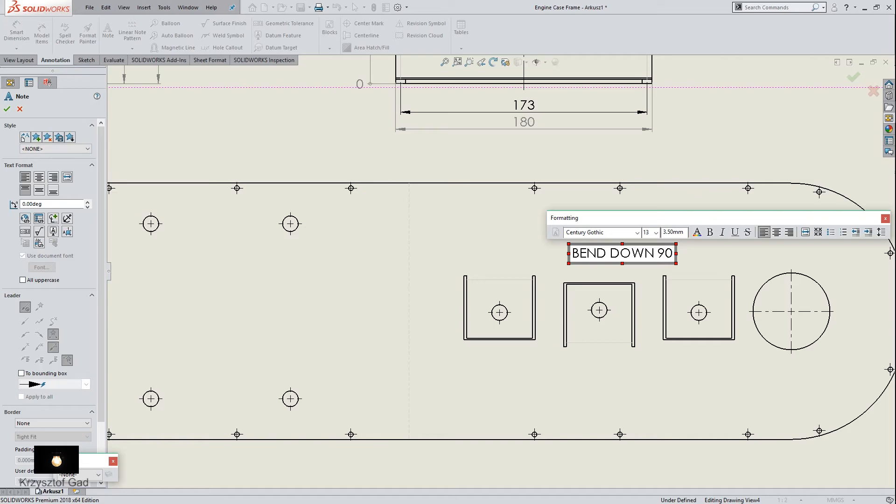
{"action": "left_click", "coordinate": [53, 218]}
{"action": "left_click", "coordinate": [69, 232]}
{"action": "left_click", "coordinate": [598, 270]}
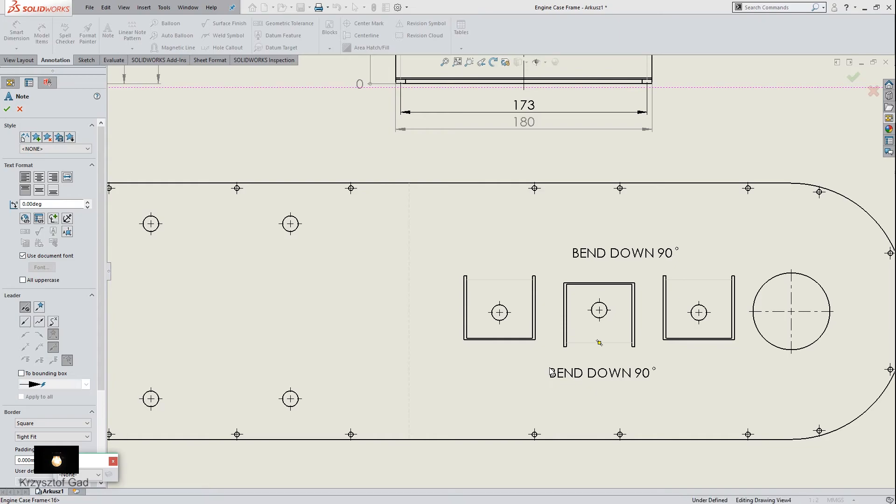
Step: Place a second "BEND DOWN 90°" note below the middle tab and shift the upper note to line up with it
{"action": "left_click", "coordinate": [550, 368]}
{"action": "key", "text": "Escape"}
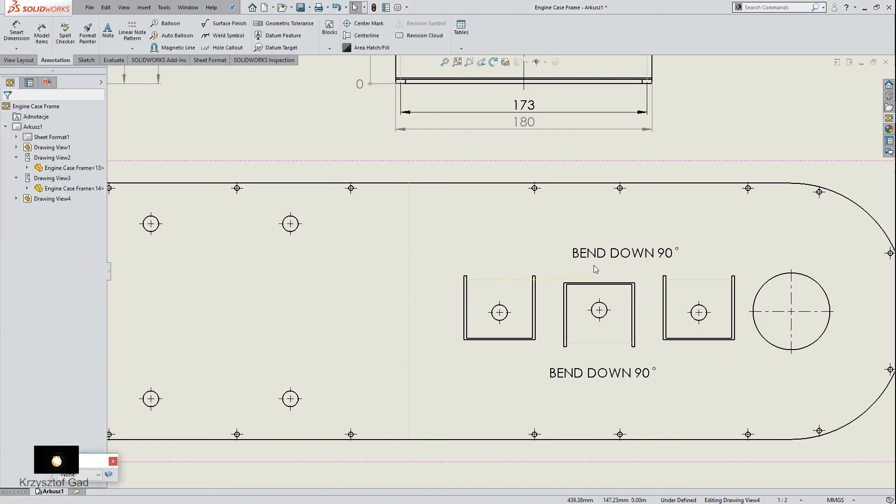
{"action": "left_click_drag", "start_coordinate": [601, 258], "coordinate": [577, 258]}
{"action": "key", "text": "Escape"}
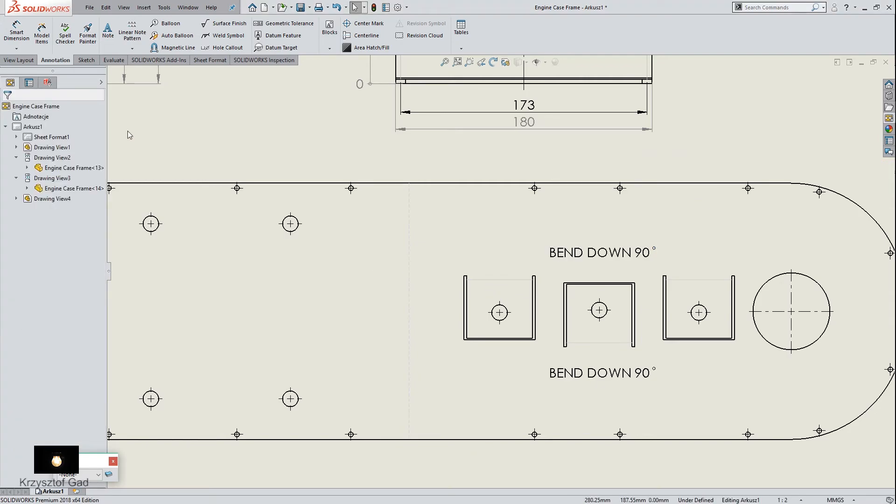
Step: Add a leaderless note "BEND UP 90°", rotated 90 degrees, just left of the long bend line in the flat pattern
{"action": "left_click", "coordinate": [107, 33]}
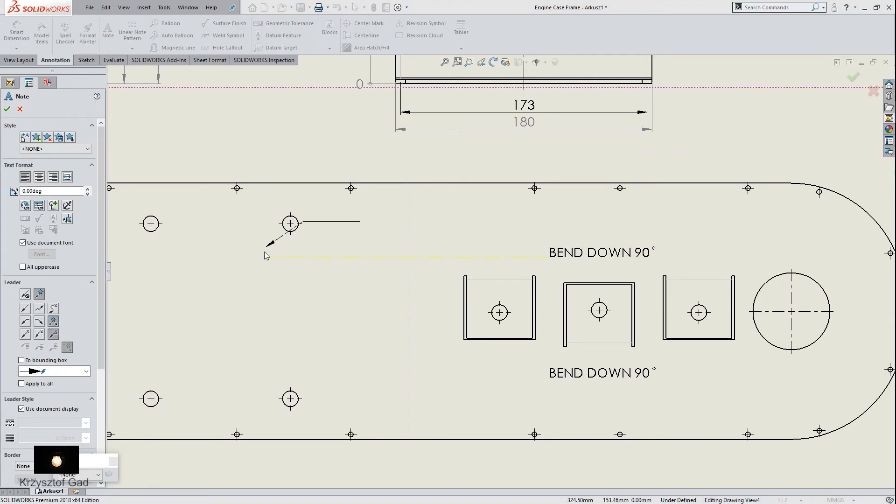
{"action": "left_click", "coordinate": [24, 294]}
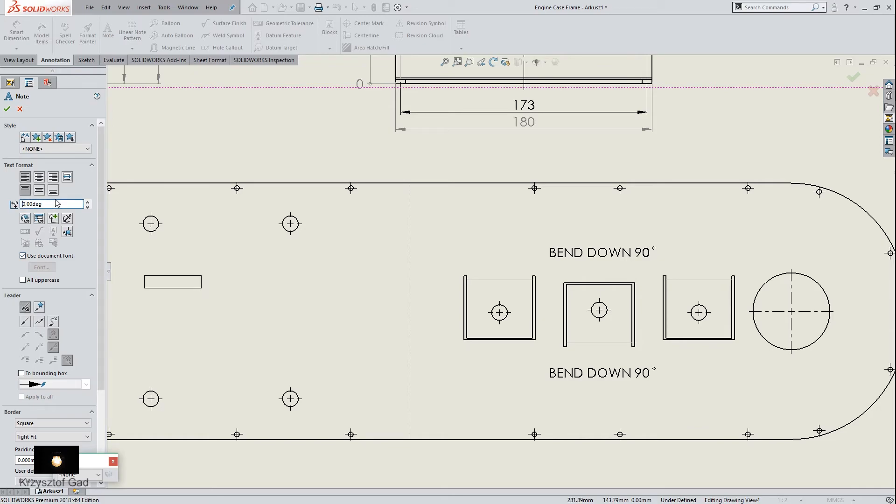
{"action": "left_click", "coordinate": [391, 293]}
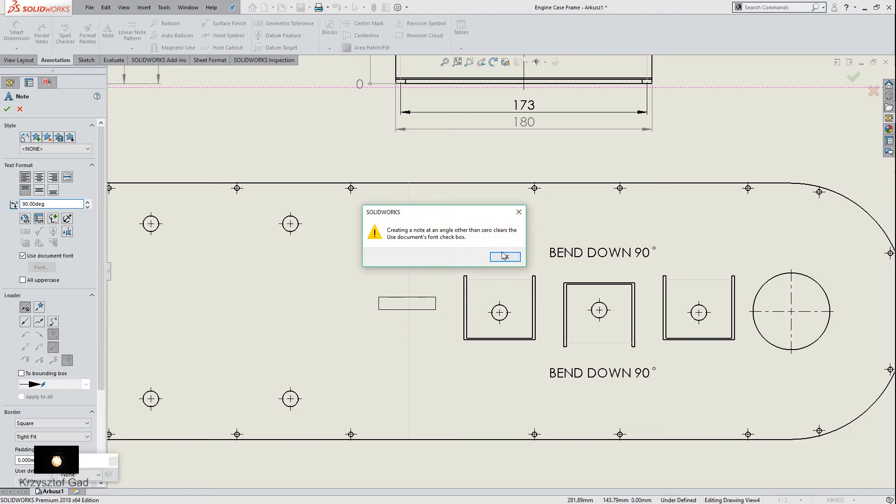
{"action": "left_click", "coordinate": [504, 256]}
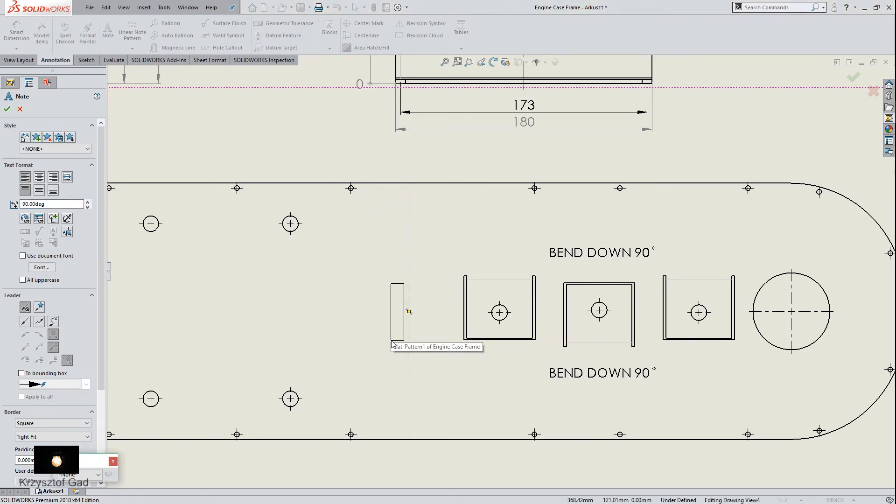
{"action": "left_click", "coordinate": [392, 344]}
{"action": "type", "text": "BEND UP 90"}
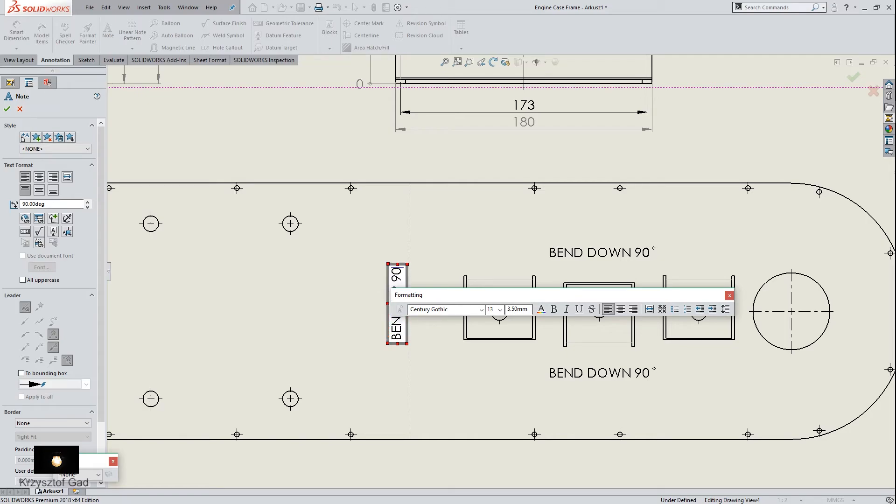
{"action": "left_click", "coordinate": [53, 219]}
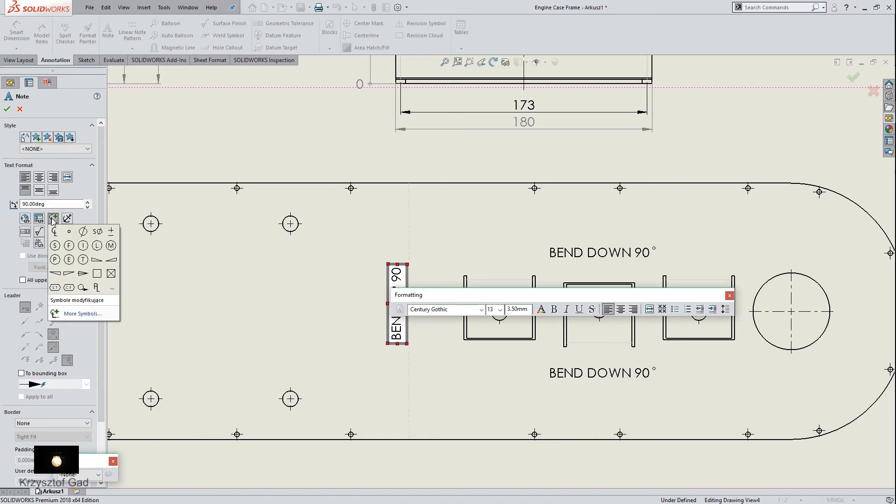
{"action": "left_click", "coordinate": [69, 232]}
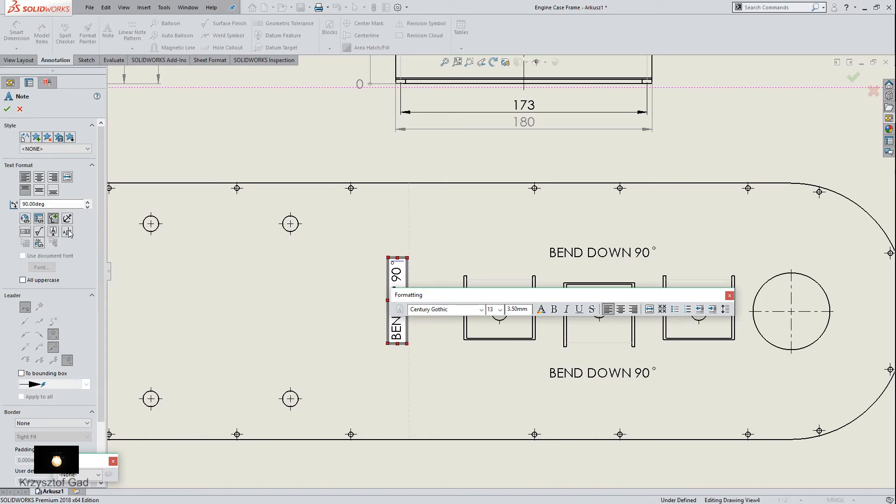
{"action": "left_click", "coordinate": [387, 355]}
{"action": "key", "text": "Escape"}
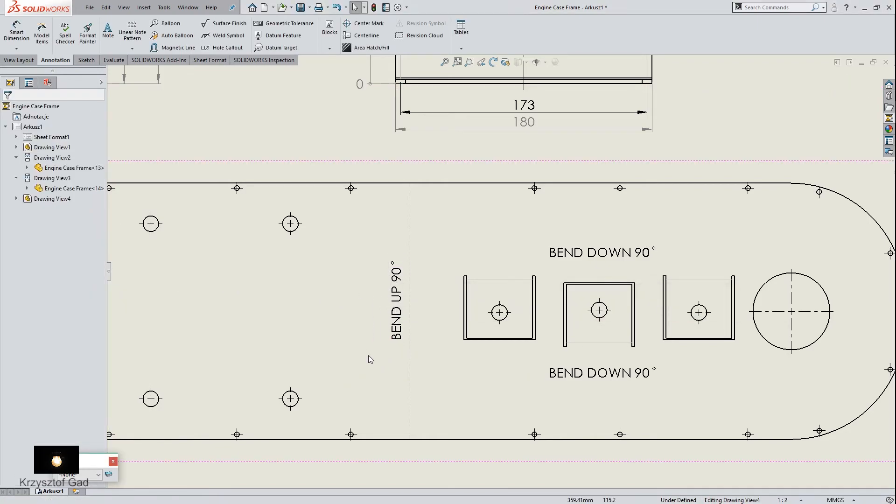
{"action": "scroll", "coordinate": [304, 405], "scroll_direction": "up", "scroll_amount": 1}
{"action": "scroll", "coordinate": [302, 404], "scroll_direction": "up", "scroll_amount": 4}
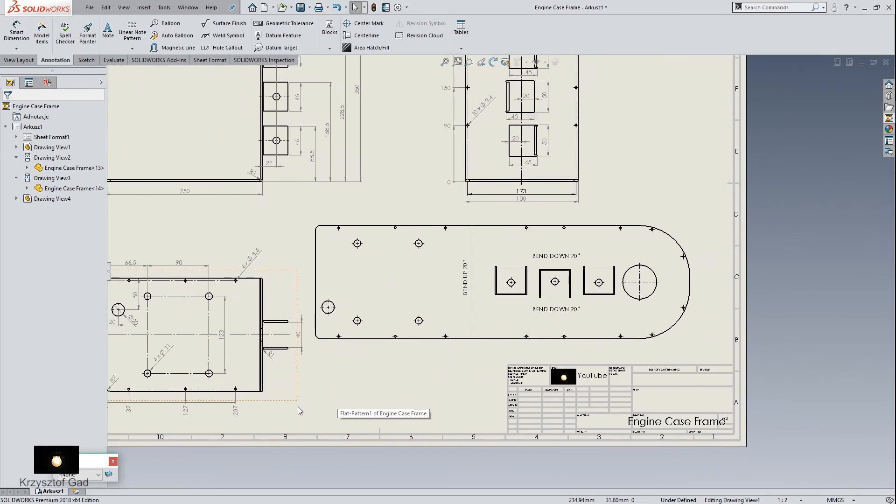
Step: Edit the sheet format to set the "Engine Case Frame" title note in the title block to font size 16, and return to the sheet
{"action": "scroll", "coordinate": [298, 407], "scroll_direction": "down", "scroll_amount": 3}
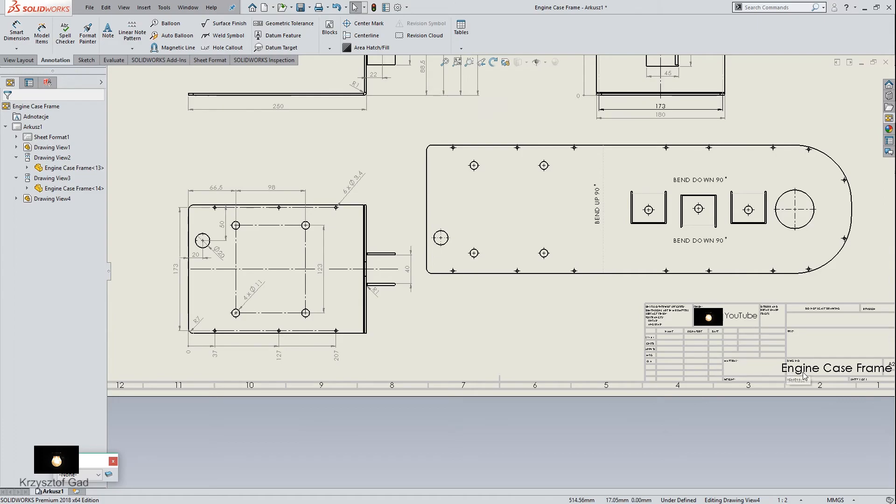
{"action": "right_click", "coordinate": [23, 127]}
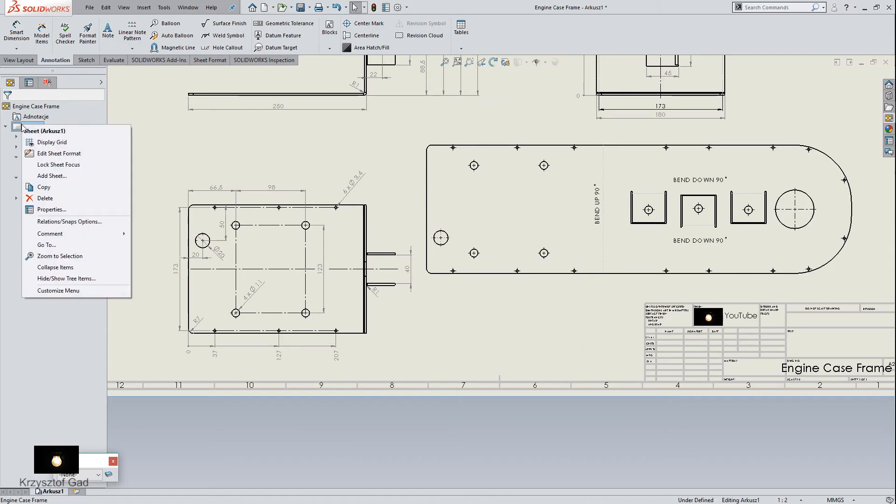
{"action": "left_click", "coordinate": [36, 157]}
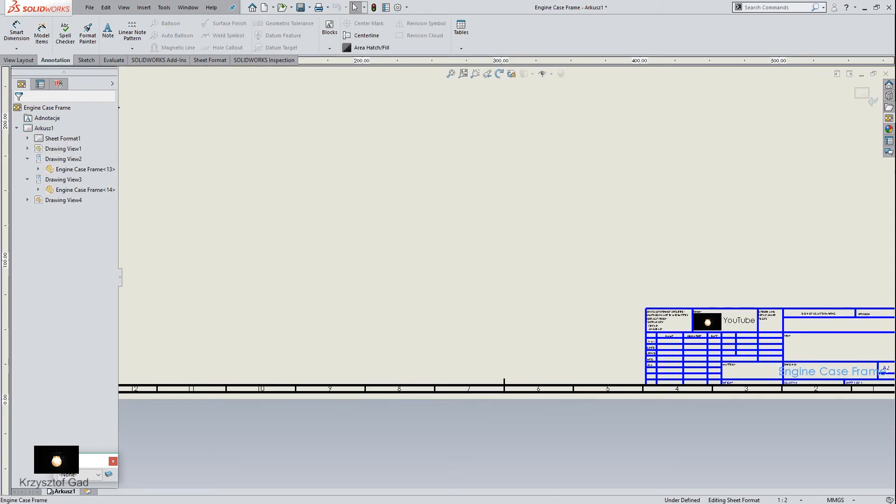
{"action": "left_click", "coordinate": [822, 373]}
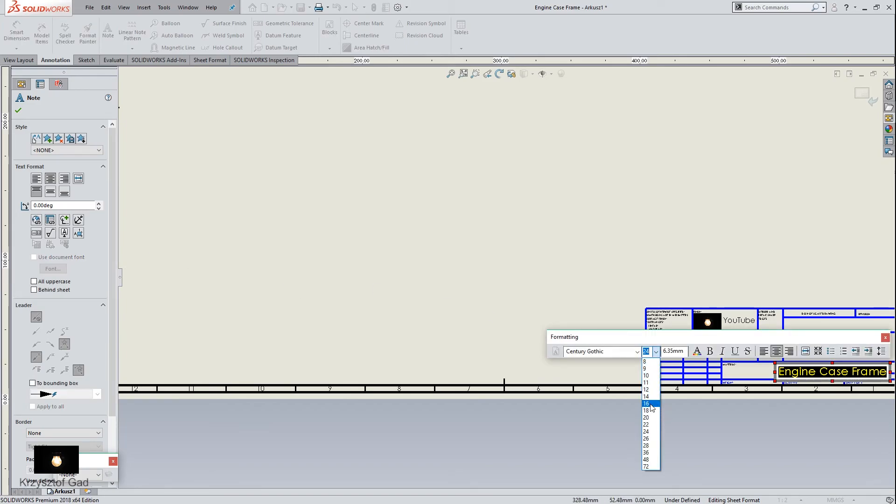
{"action": "left_click", "coordinate": [648, 404]}
{"action": "left_click", "coordinate": [592, 371]}
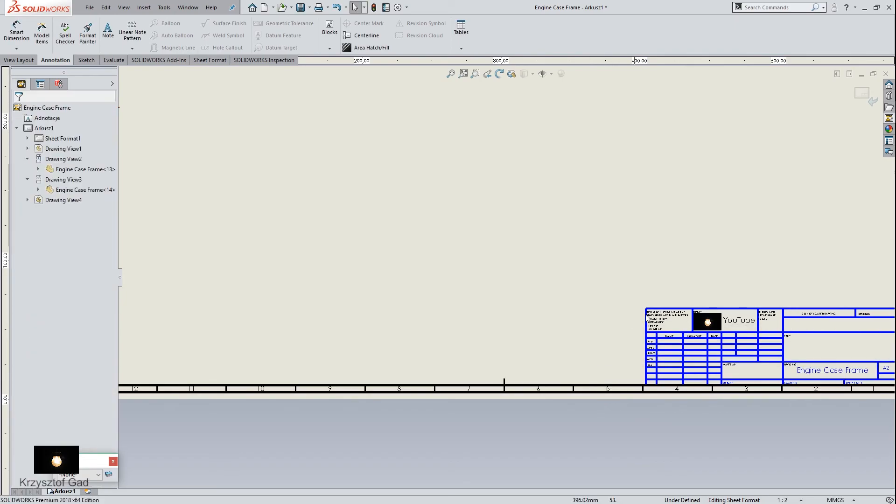
{"action": "left_click", "coordinate": [869, 94]}
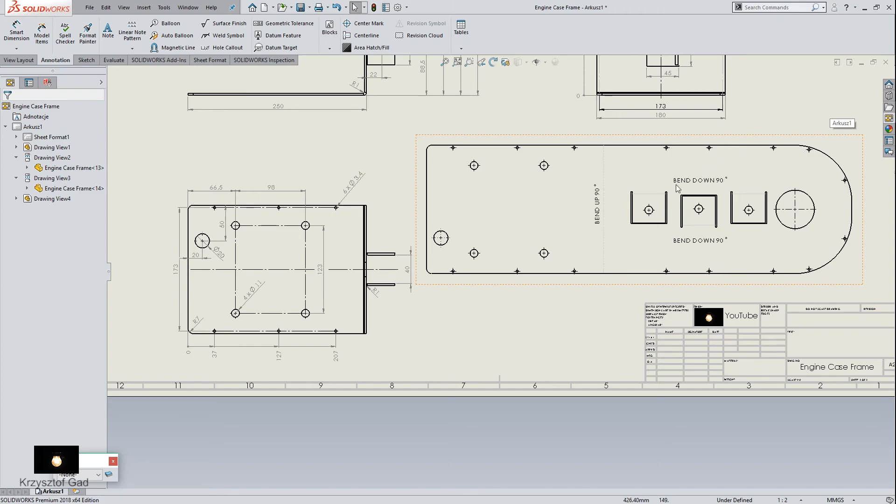
Step: Check the dimensions and layout of the three projected views and the annotated flat pattern on the sheet
{"action": "scroll", "coordinate": [472, 396], "scroll_direction": "down", "scroll_amount": 5}
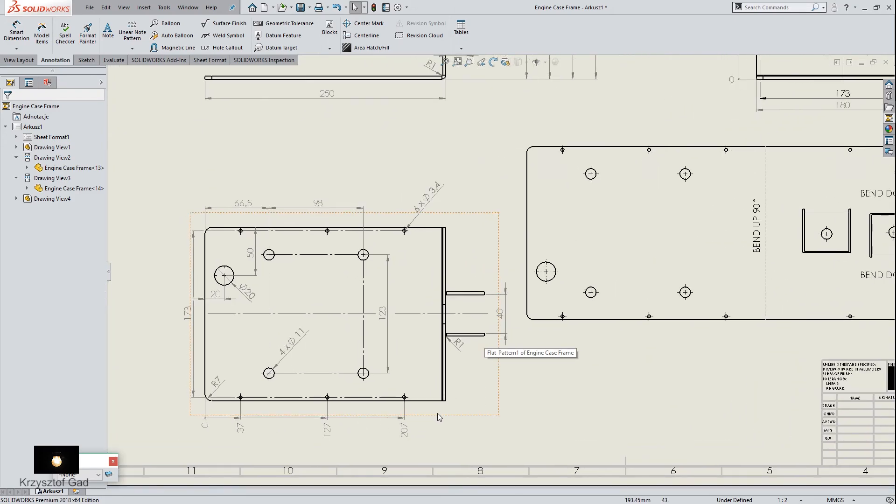
{"action": "scroll", "coordinate": [530, 425], "scroll_direction": "down", "scroll_amount": 1}
{"action": "scroll", "coordinate": [615, 430], "scroll_direction": "up", "scroll_amount": 3}
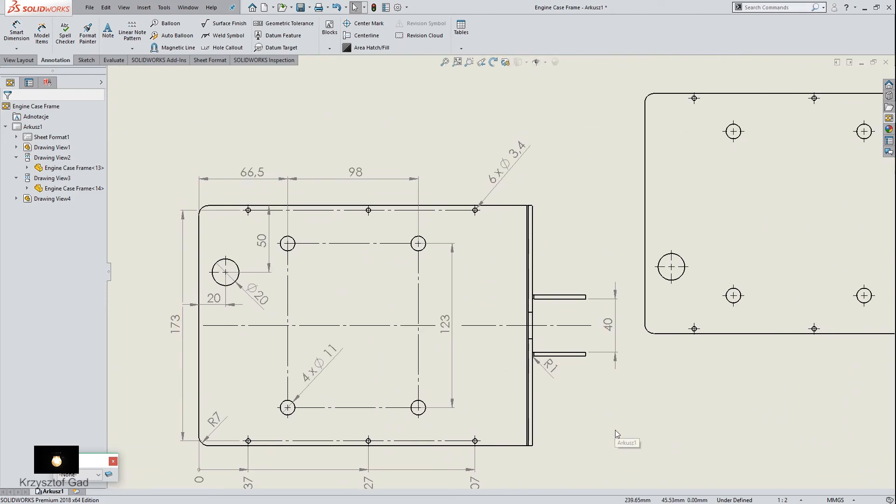
{"action": "scroll", "coordinate": [615, 432], "scroll_direction": "up", "scroll_amount": 3}
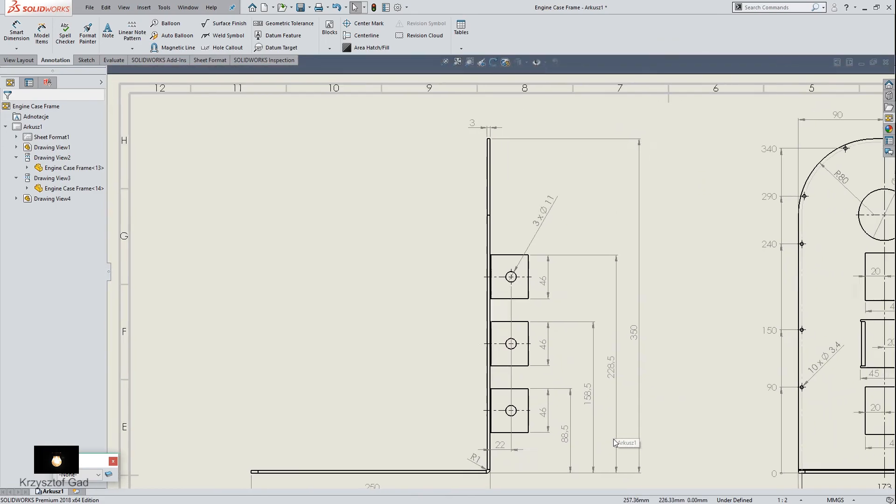
{"action": "scroll", "coordinate": [613, 438], "scroll_direction": "right", "scroll_amount": 3}
{"action": "scroll", "coordinate": [613, 439], "scroll_direction": "down", "scroll_amount": 1}
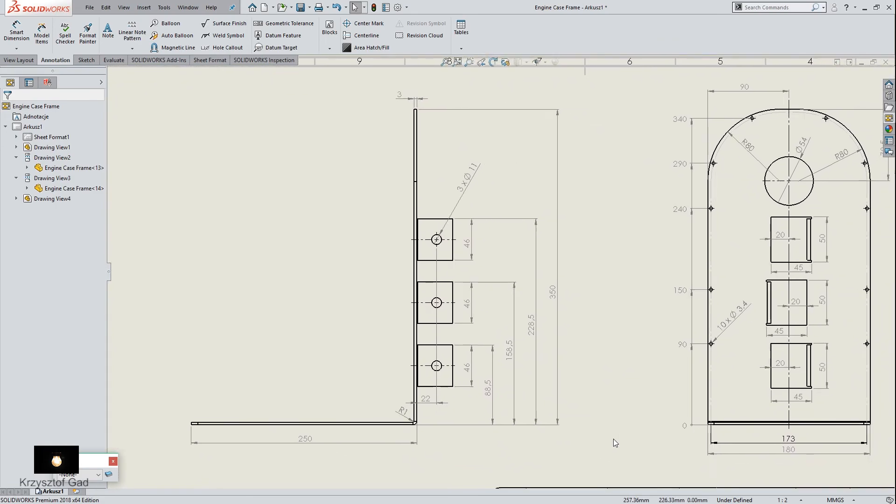
{"action": "scroll", "coordinate": [613, 439], "scroll_direction": "right", "scroll_amount": 3}
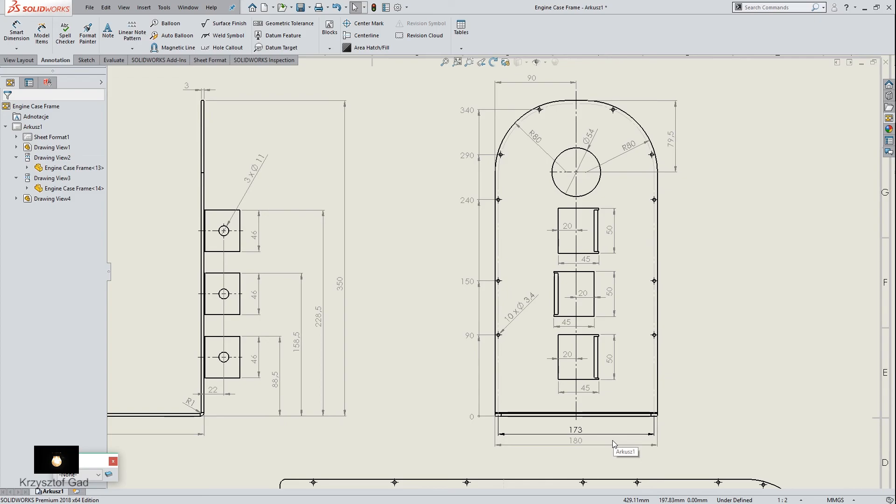
{"action": "scroll", "coordinate": [612, 440], "scroll_direction": "up", "scroll_amount": 3}
{"action": "scroll", "coordinate": [612, 441], "scroll_direction": "down", "scroll_amount": 2}
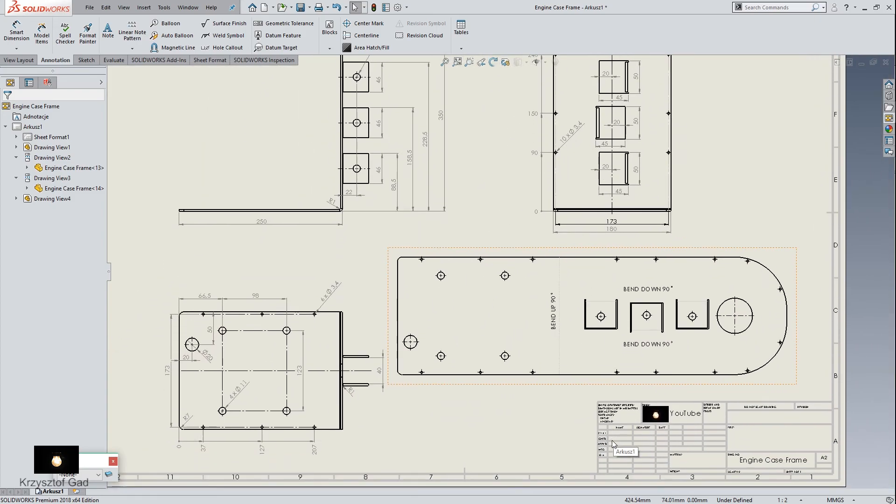
Step: Space out the views by moving the flat pattern slightly right and the L-shaped main view slightly left and down
{"action": "left_click_drag", "start_coordinate": [805, 346], "coordinate": [819, 343]}
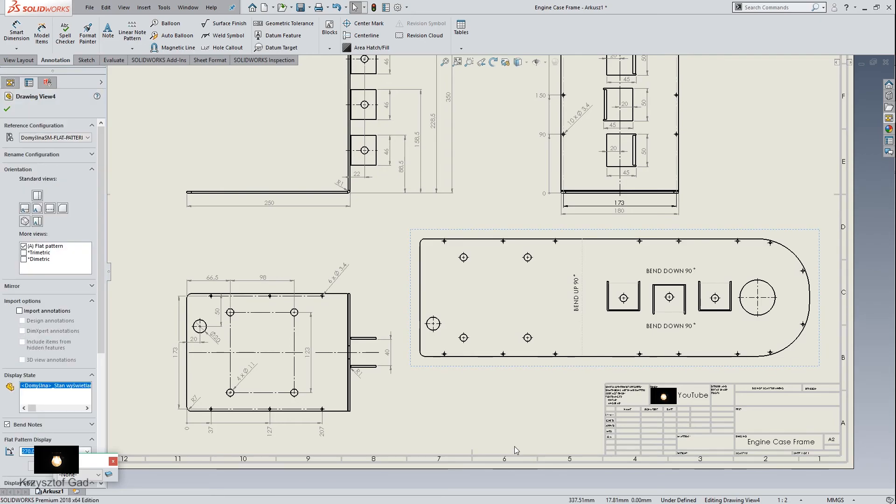
{"action": "scroll", "coordinate": [505, 446], "scroll_direction": "up", "scroll_amount": 1}
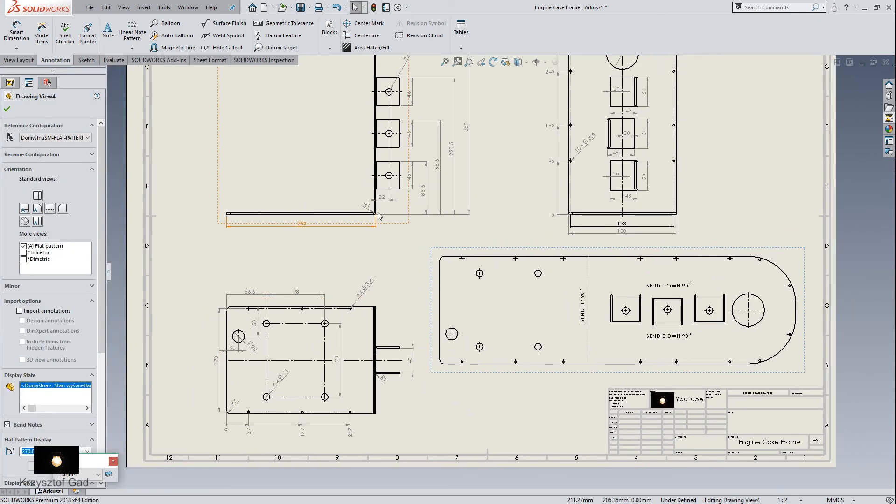
{"action": "left_click", "coordinate": [234, 197]}
{"action": "left_click_drag", "start_coordinate": [216, 191], "coordinate": [193, 196]}
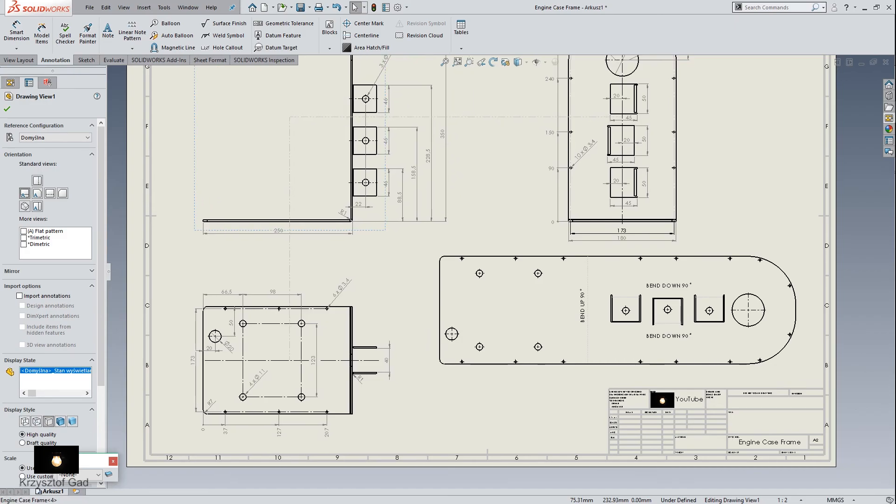
{"action": "scroll", "coordinate": [298, 330], "scroll_direction": "up", "scroll_amount": 2}
{"action": "key", "text": "f"}
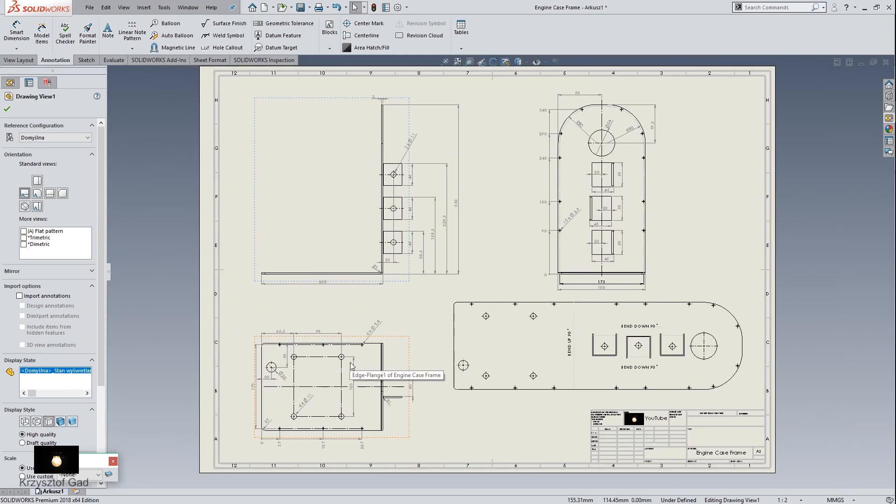
{"action": "left_click", "coordinate": [6, 110]}
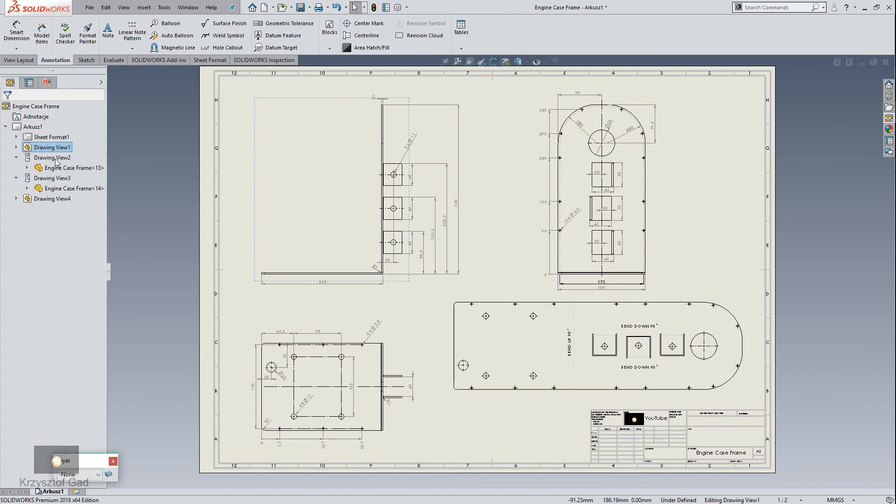